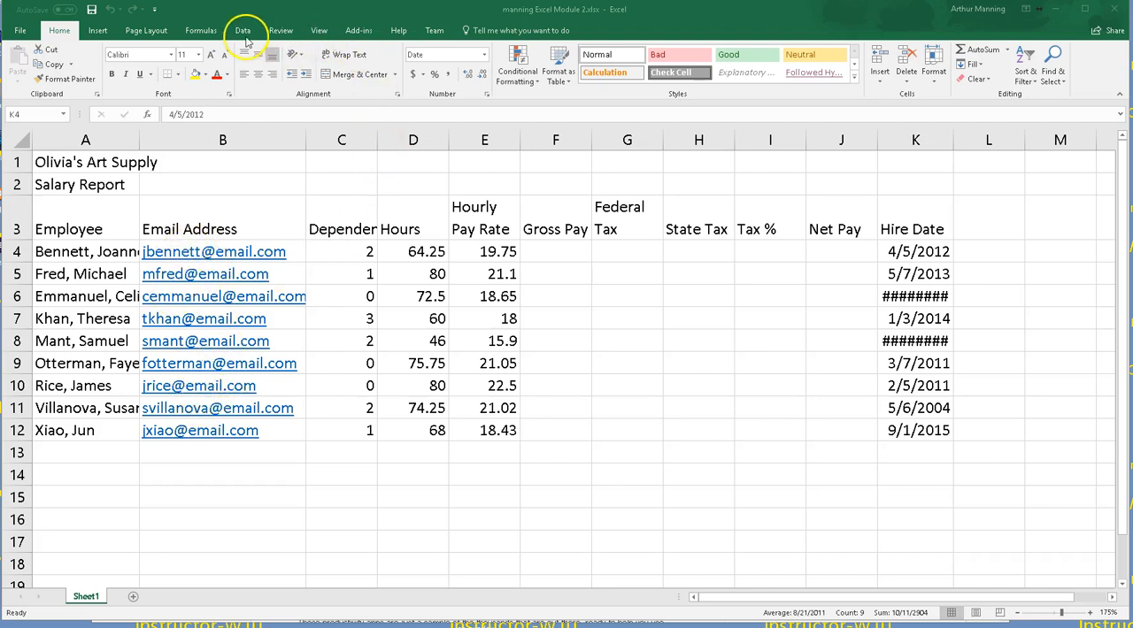
# Step: Autofit the width of the Hire Date column
pyautogui.hotkey('ctrl', 'shift', 'Down')
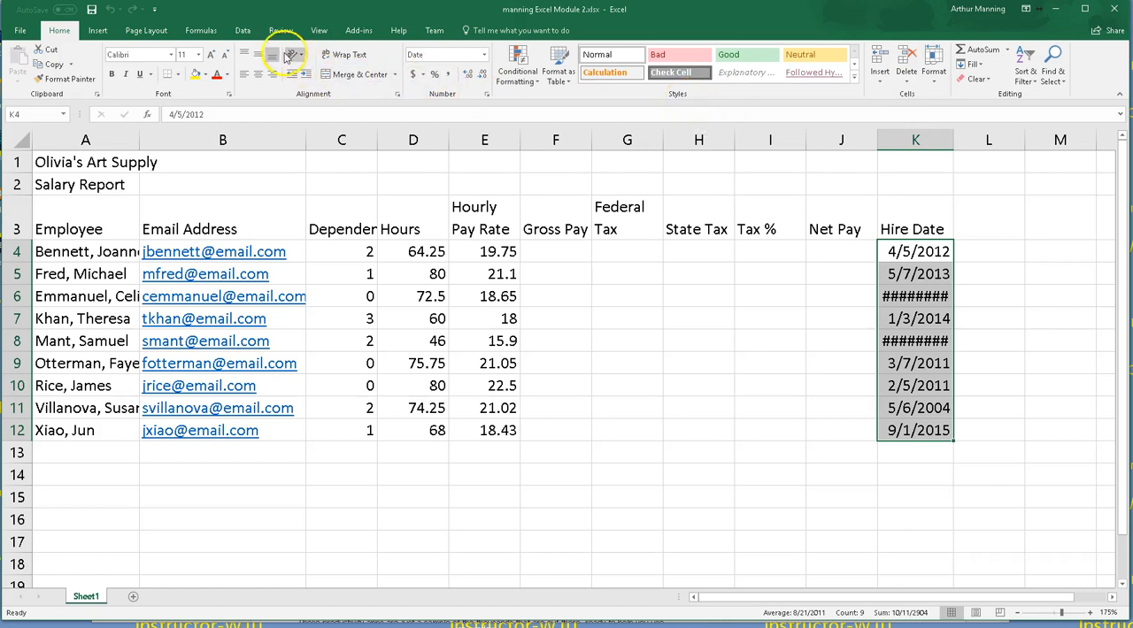
pyautogui.click(241, 32)
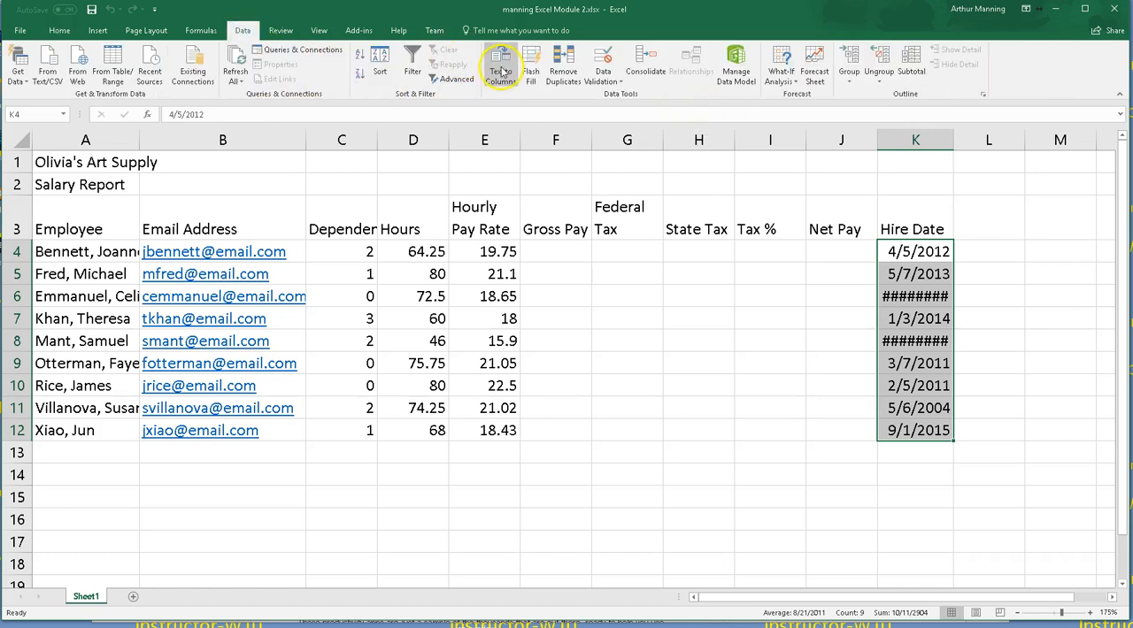
pyautogui.click(59, 30)
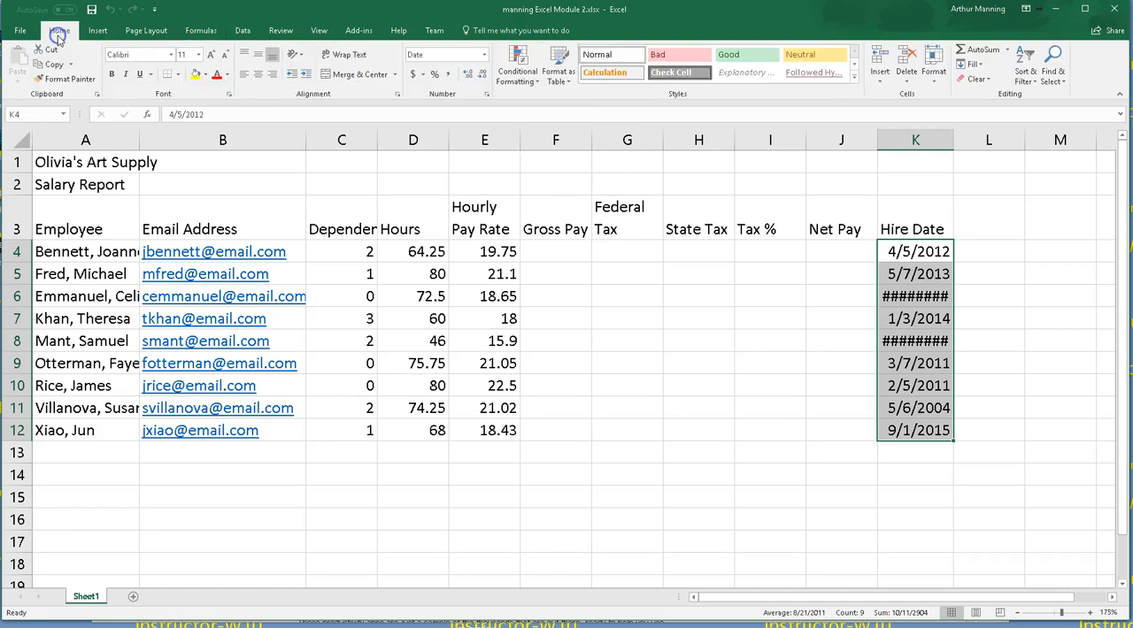
pyautogui.click(561, 254)
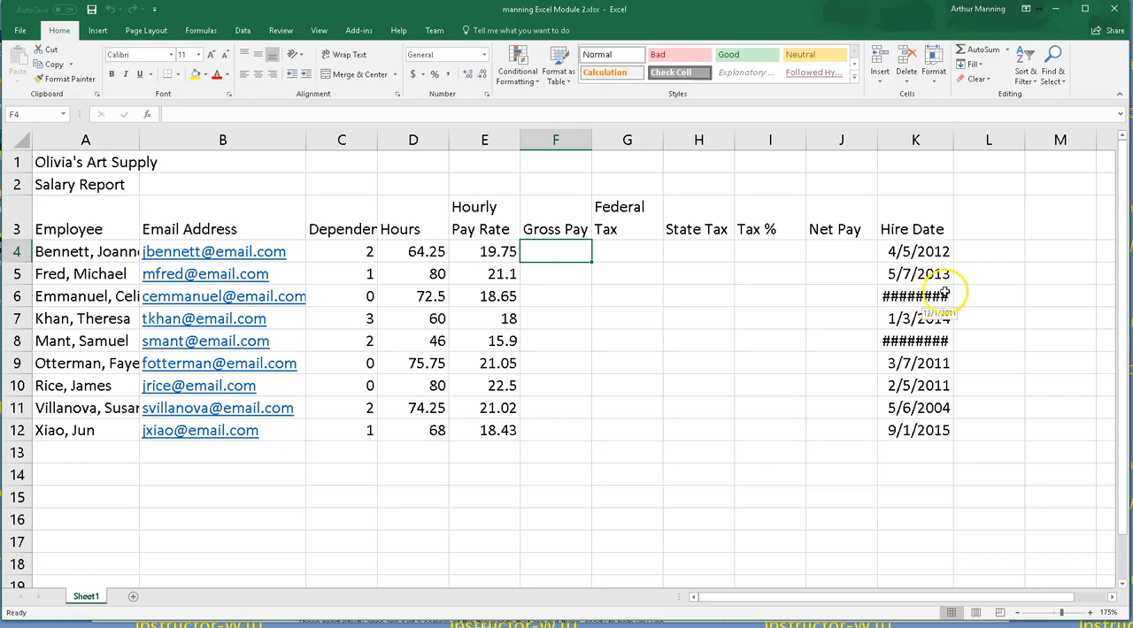
pyautogui.doubleClick(955, 139)
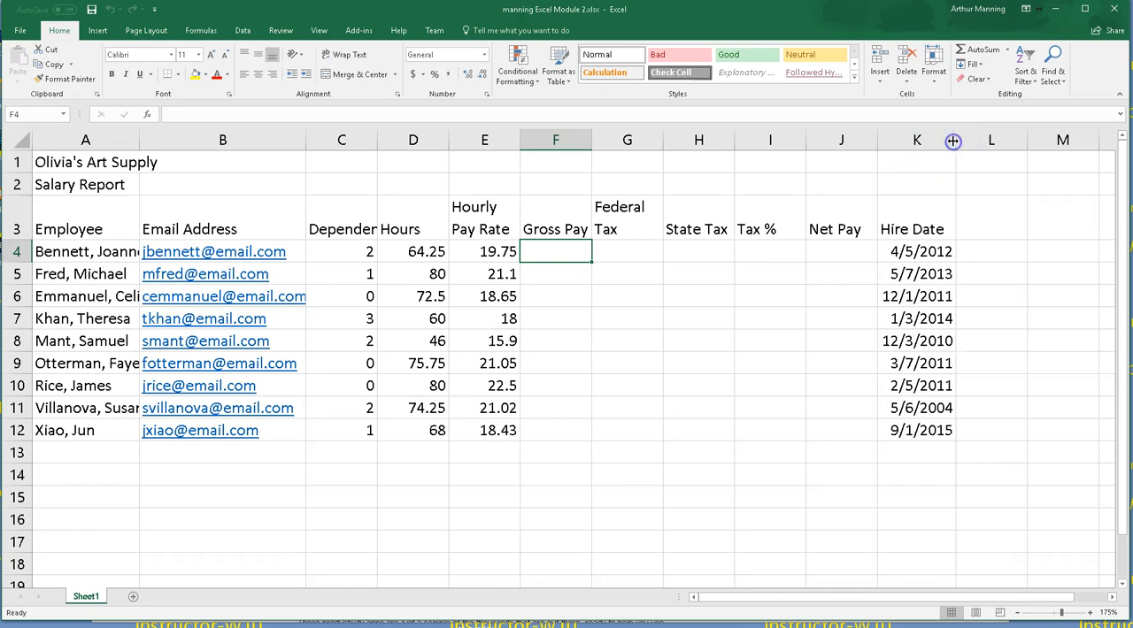
# Step: Autofit the width of the Employee column
pyautogui.click(556, 257)
pyautogui.click(619, 252)
pyautogui.click(578, 253)
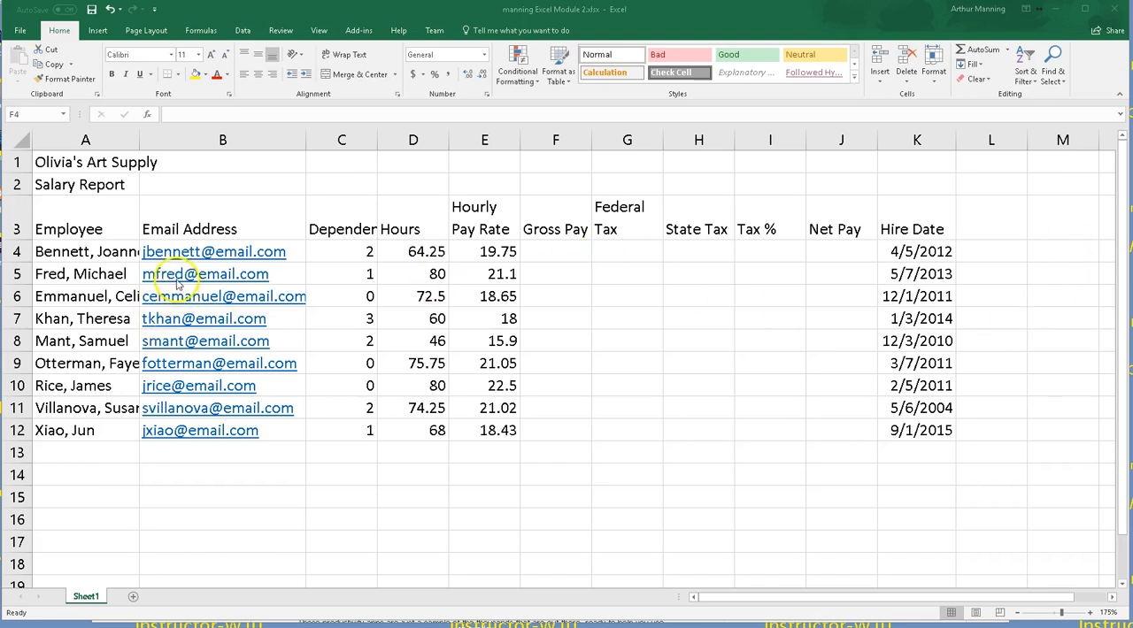
pyautogui.doubleClick(140, 140)
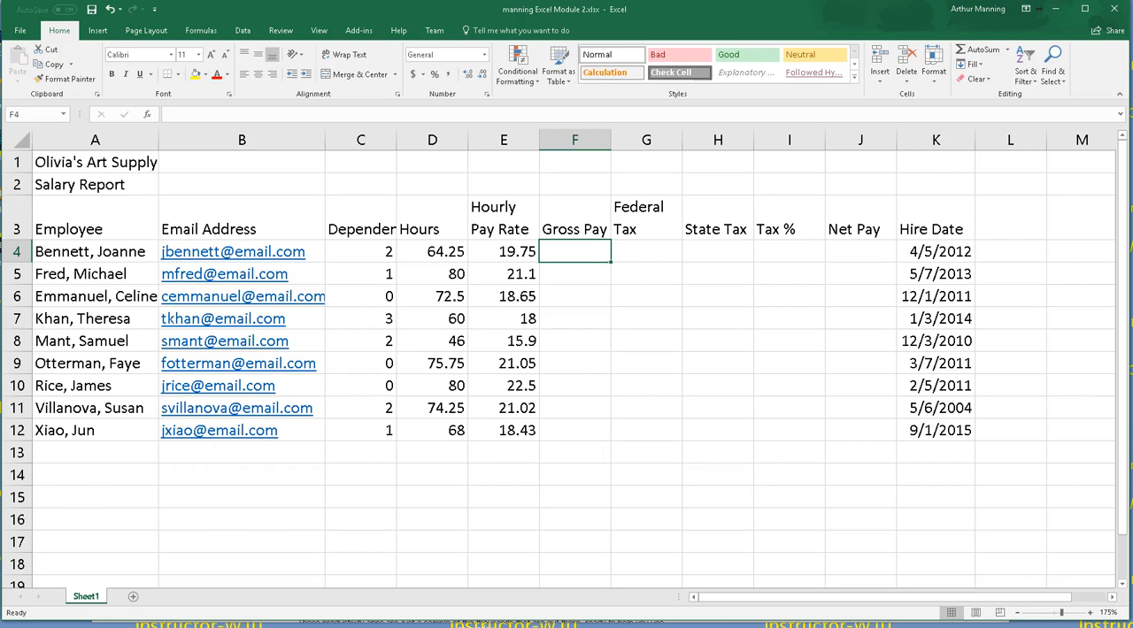
# Step: Enter the row labels Totals, Highest, Lowest and Average in cells A13 to A16
pyautogui.click(112, 451)
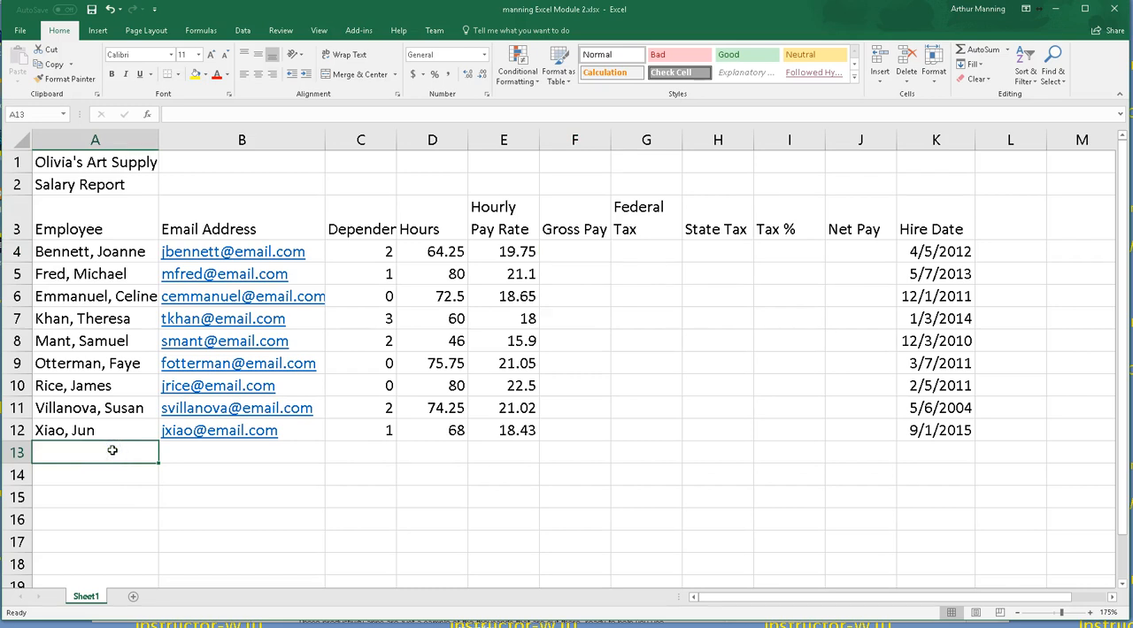
pyautogui.write('Totals')
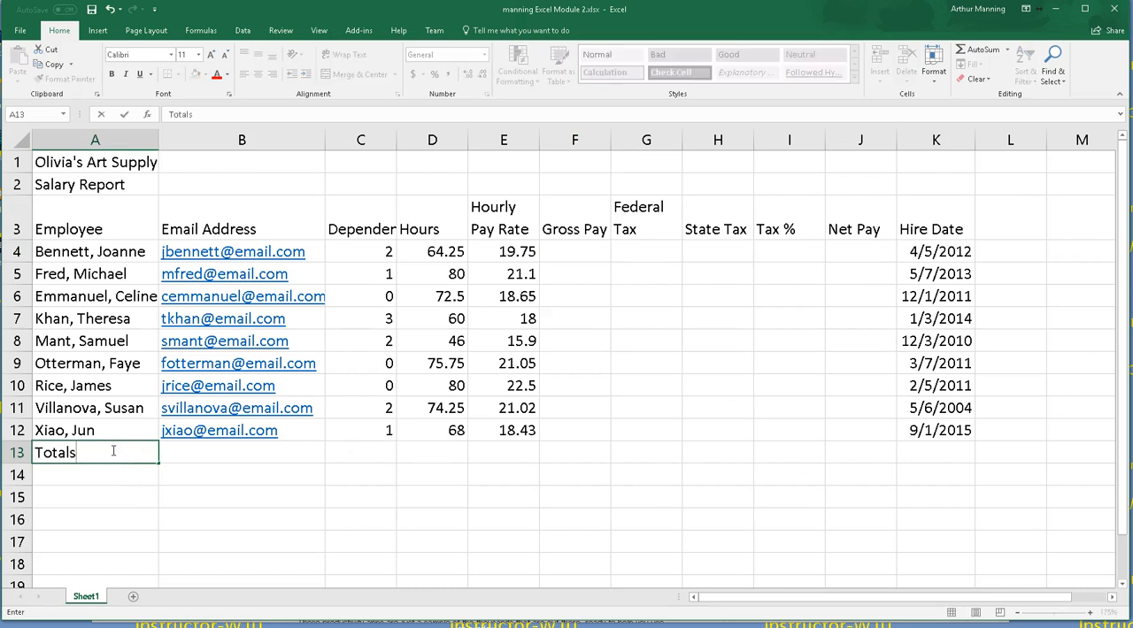
pyautogui.press('Return')
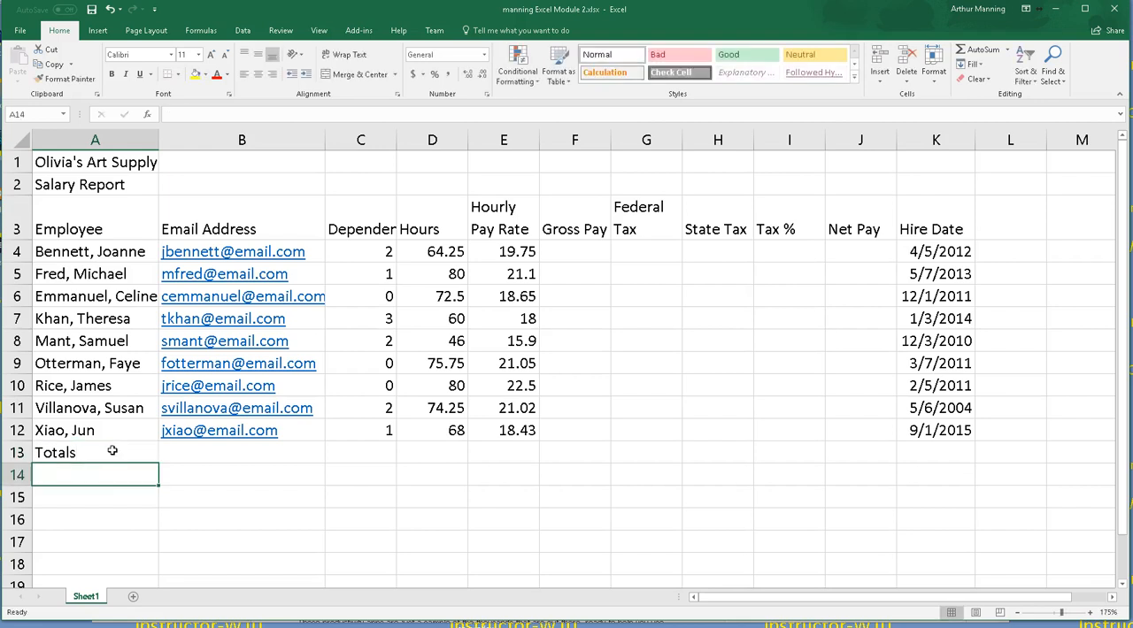
pyautogui.write('Highest')
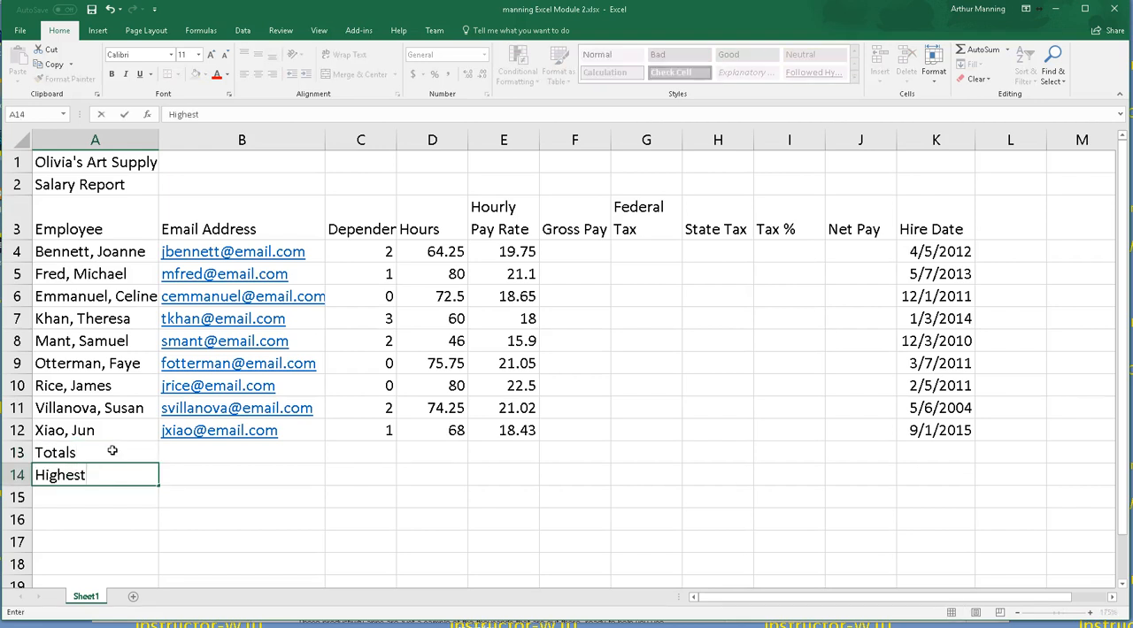
pyautogui.press('Return')
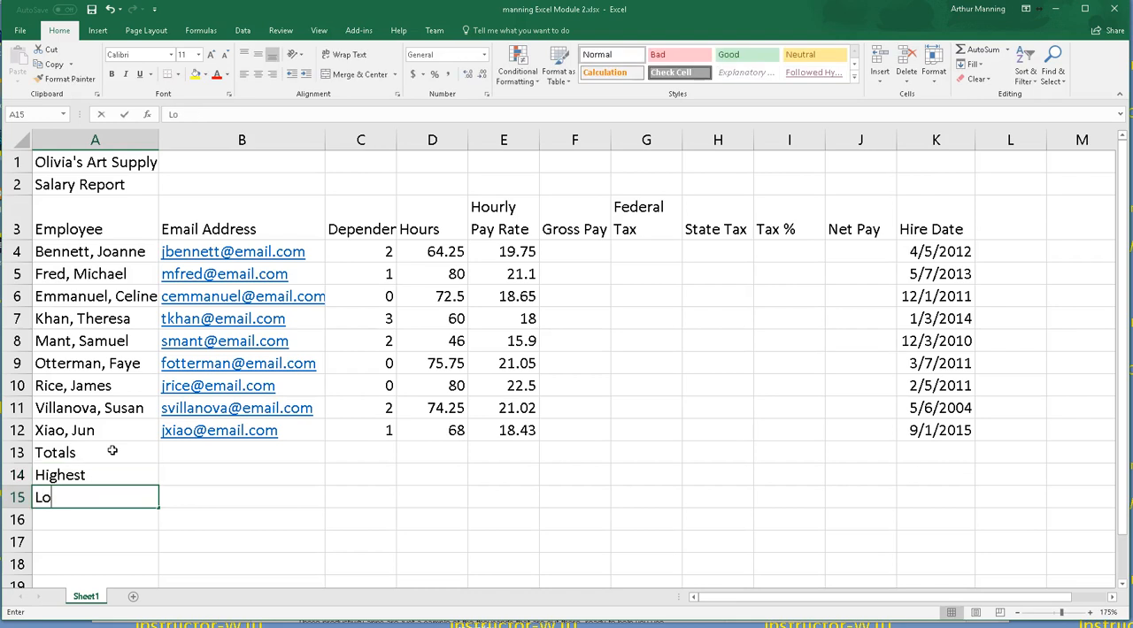
pyautogui.write('Lowes')
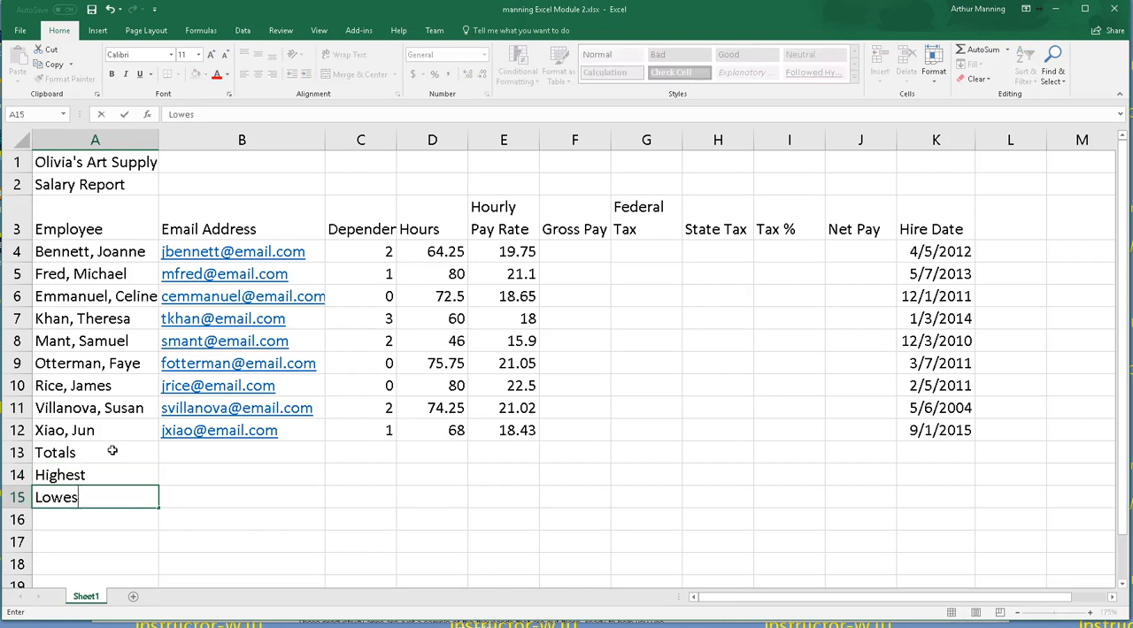
pyautogui.write('t')
pyautogui.press('Return')
pyautogui.write('Averag')
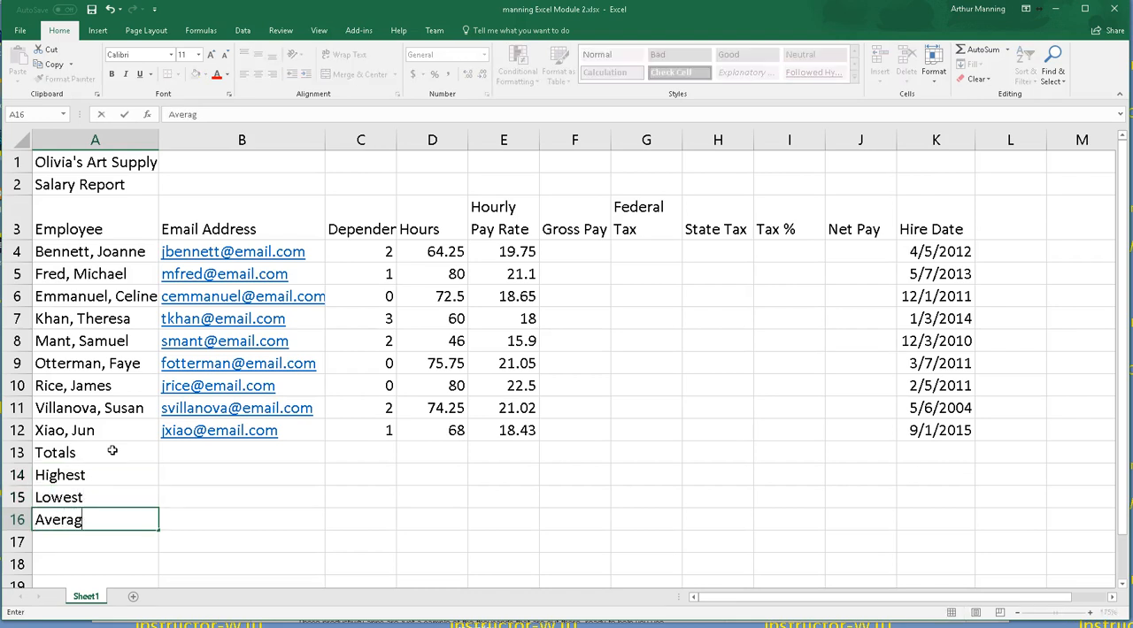
pyautogui.press('Return')
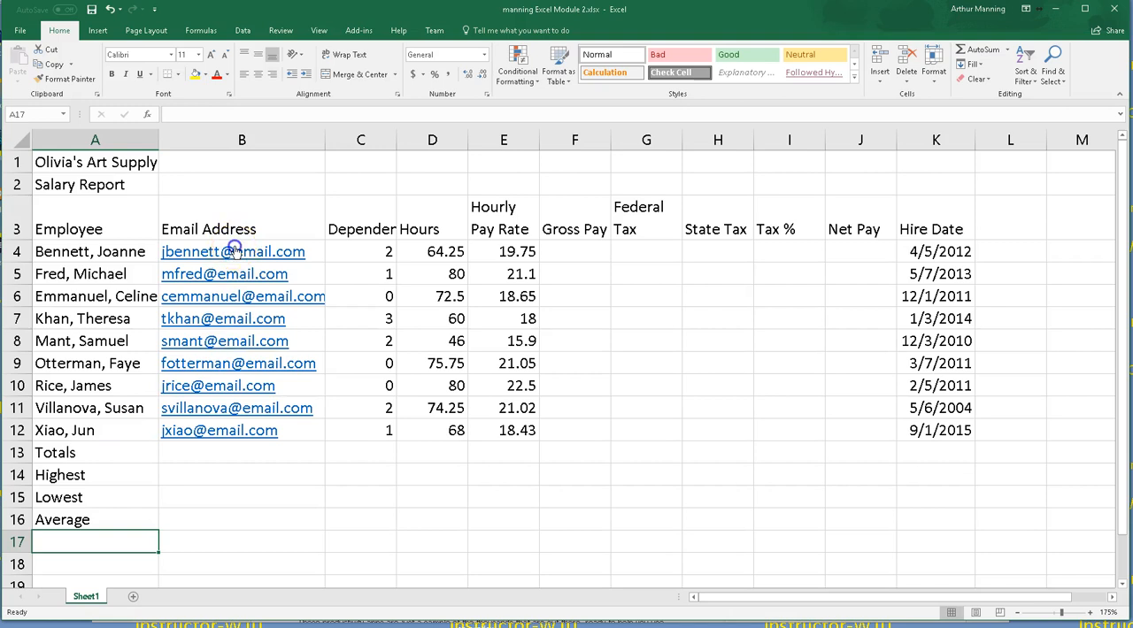
# Step: Clear the email addresses in B6 to B12 and regenerate them with Flash Fill from the first two examples
pyautogui.click(235, 251)
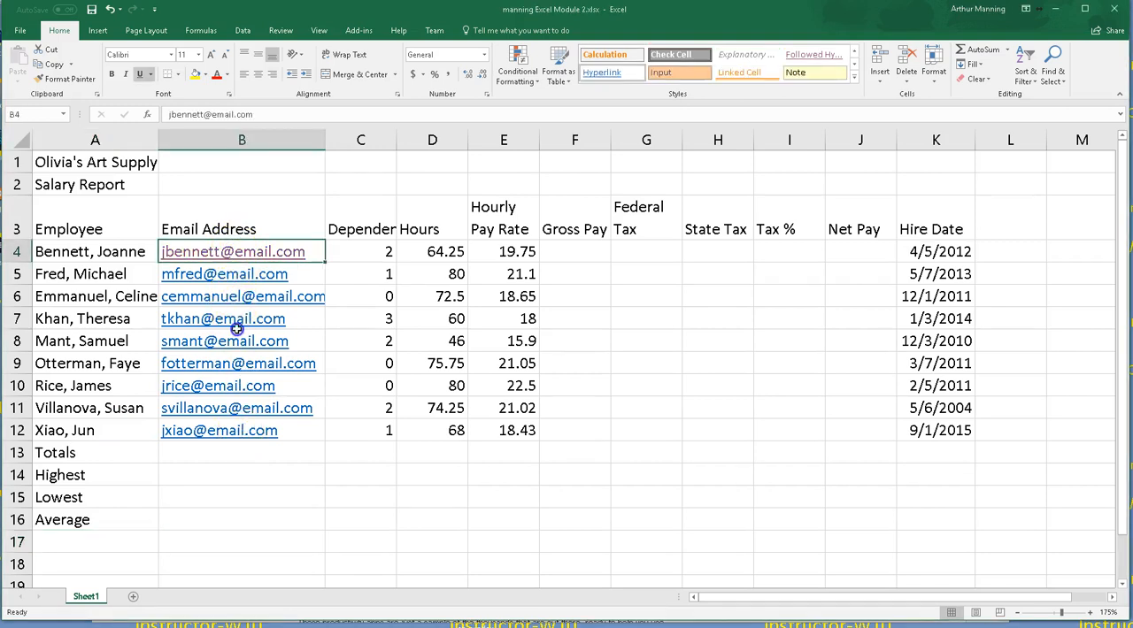
pyautogui.click(231, 281)
pyautogui.moveTo(226, 301); pyautogui.dragTo(213, 425)
pyautogui.press('Delete')
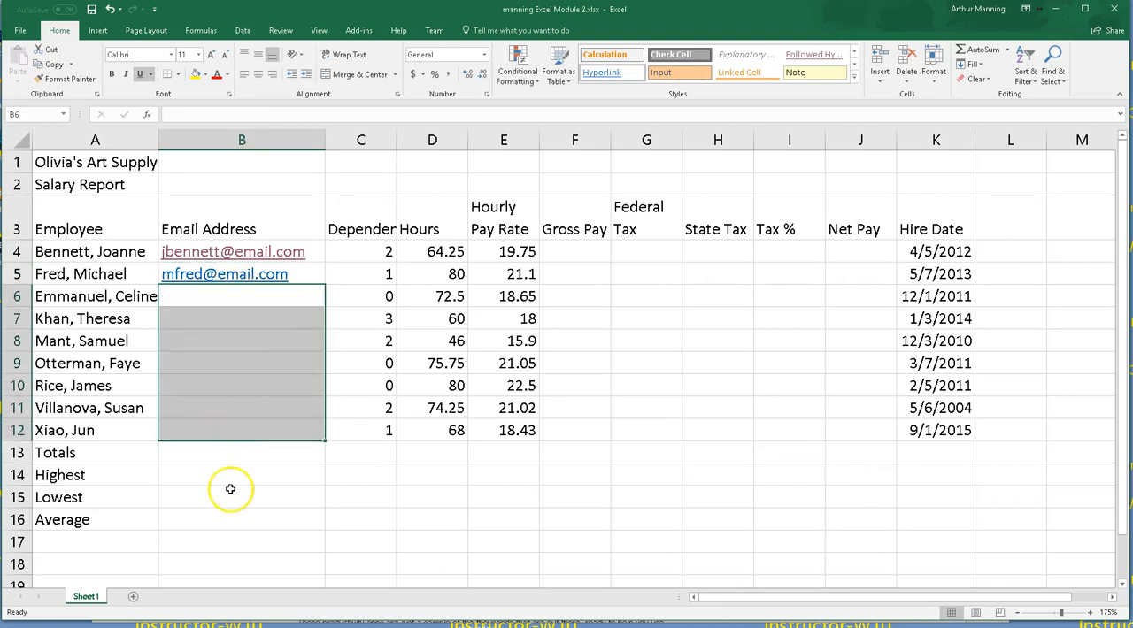
pyautogui.click(230, 501)
pyautogui.moveTo(208, 264); pyautogui.dragTo(211, 283)
pyautogui.click(213, 296)
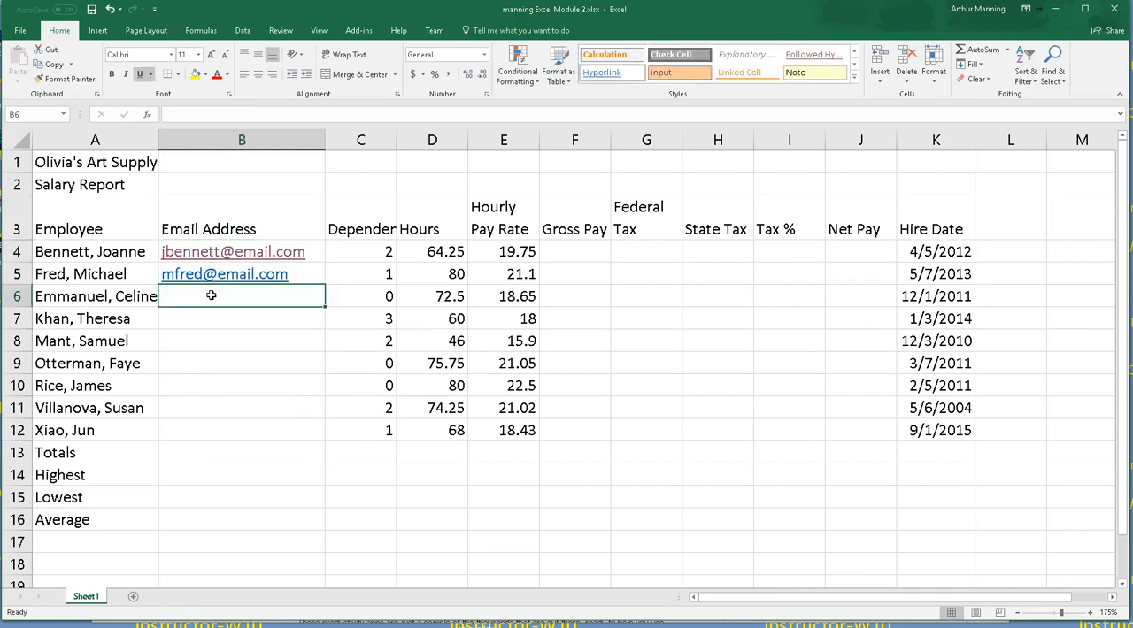
pyautogui.click(246, 31)
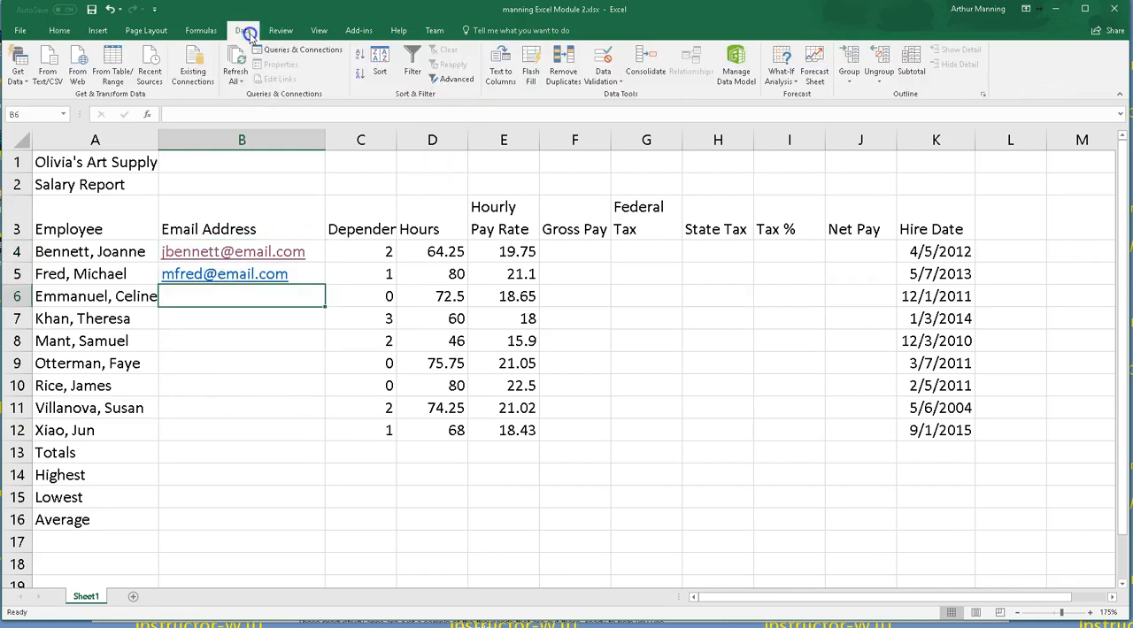
pyautogui.click(530, 58)
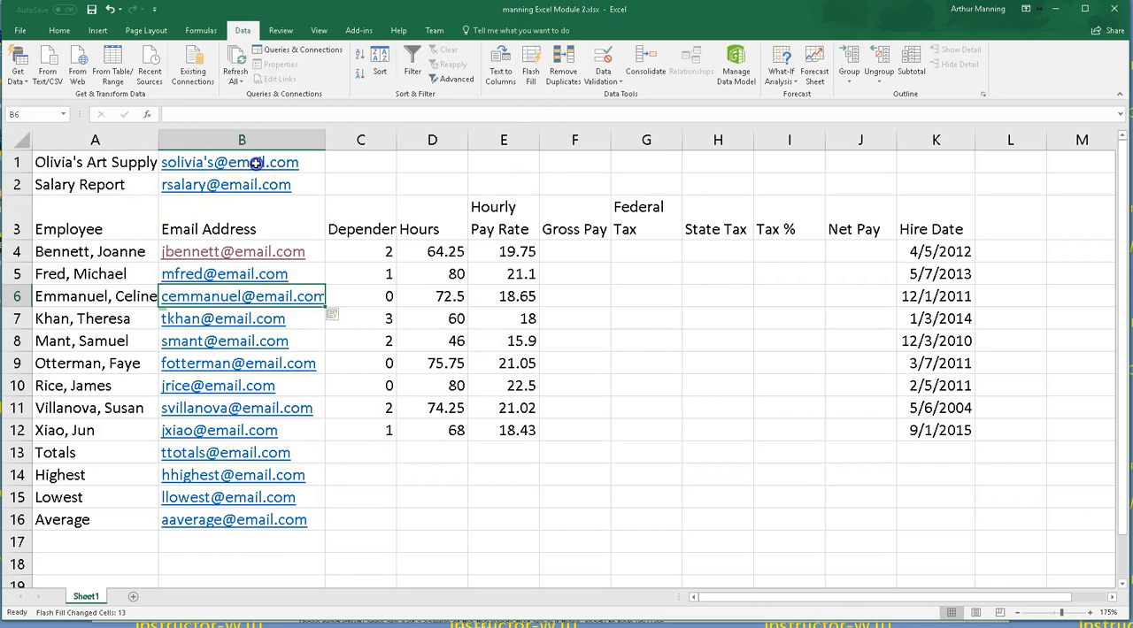
# Step: Delete the extra Flash Fill entries in B1:B2 and B13:B16, and widen the Email Address column
pyautogui.moveTo(241, 164); pyautogui.dragTo(259, 191)
pyautogui.press('Delete')
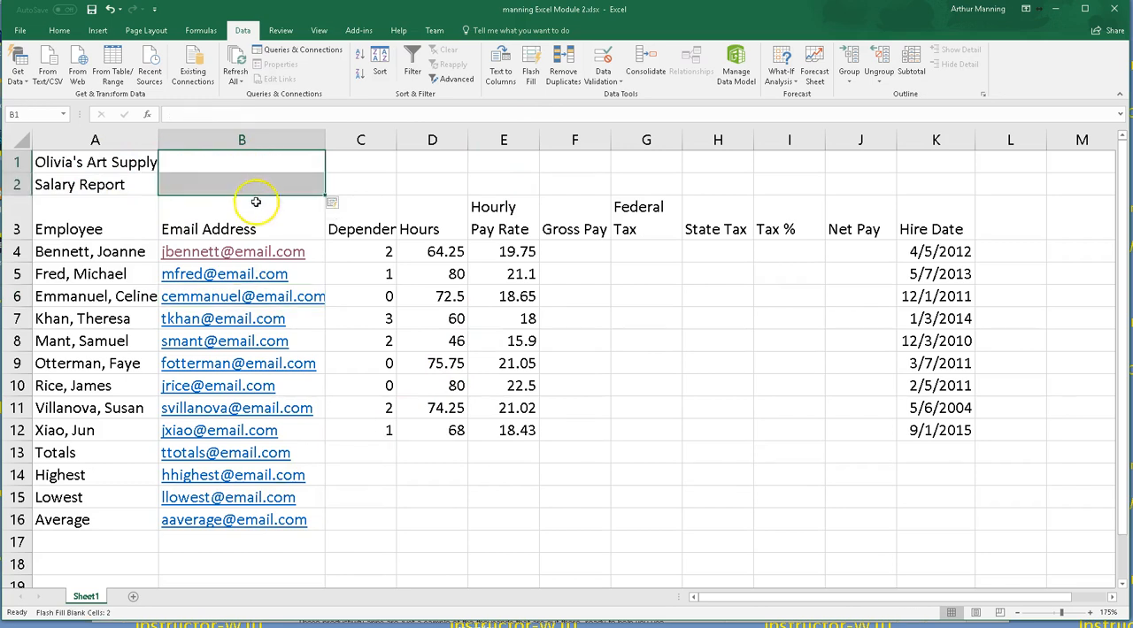
pyautogui.click(313, 564)
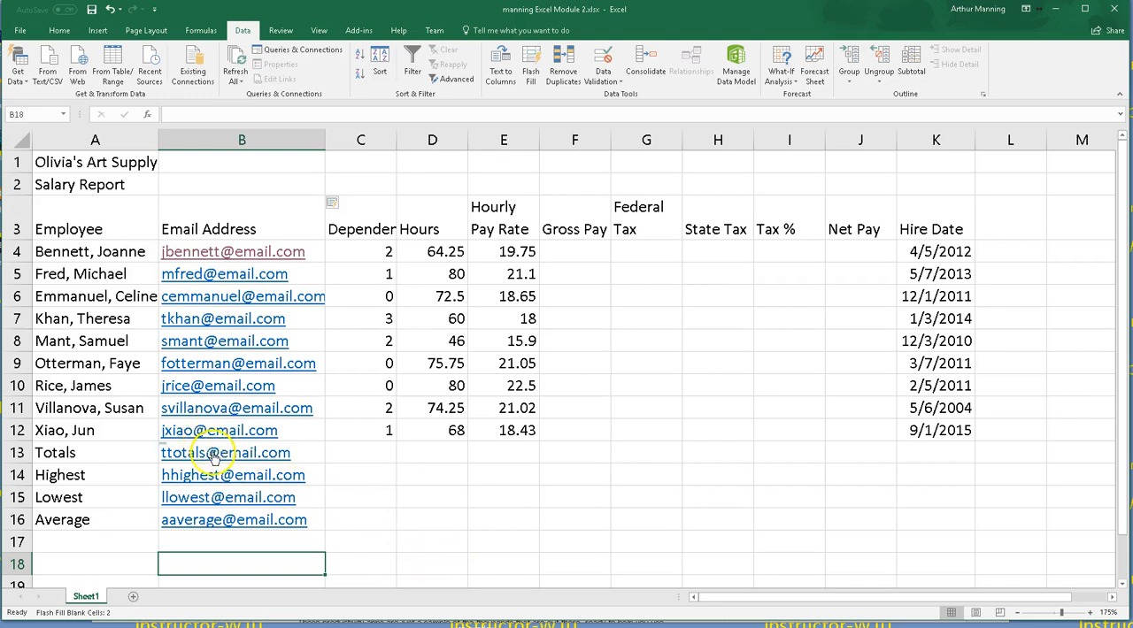
pyautogui.moveTo(219, 453); pyautogui.dragTo(222, 520)
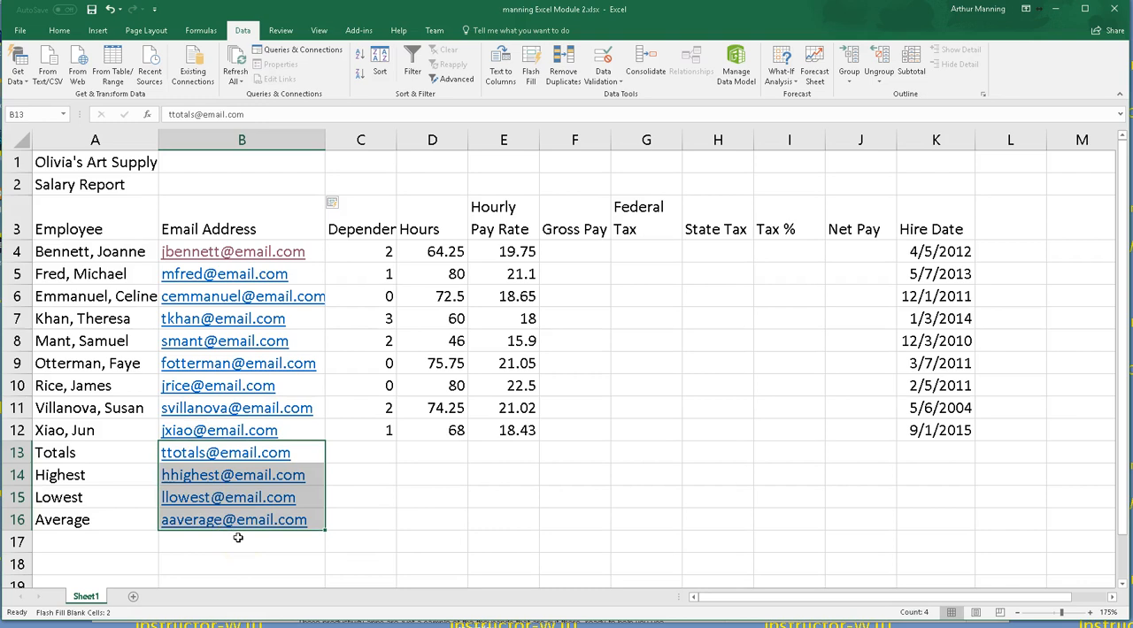
pyautogui.press('Delete')
pyautogui.click(382, 493)
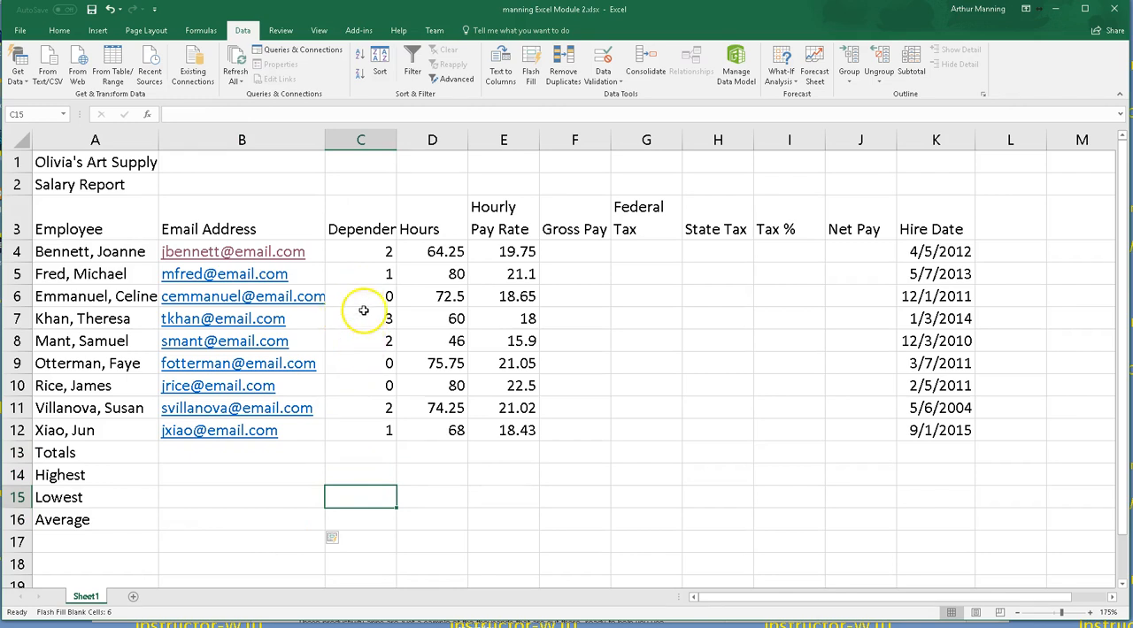
pyautogui.moveTo(324, 140); pyautogui.dragTo(342, 140)
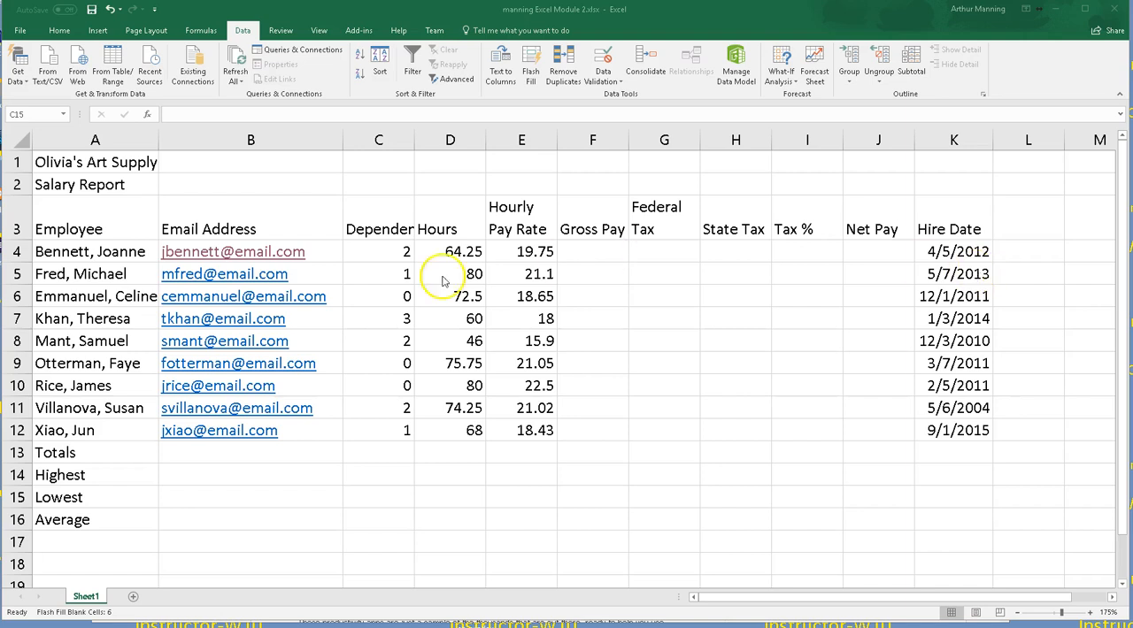
# Step: Enter a Gross Pay formula in F4 multiplying the hours in D4 by the hourly pay rate in E4
pyautogui.click(596, 253)
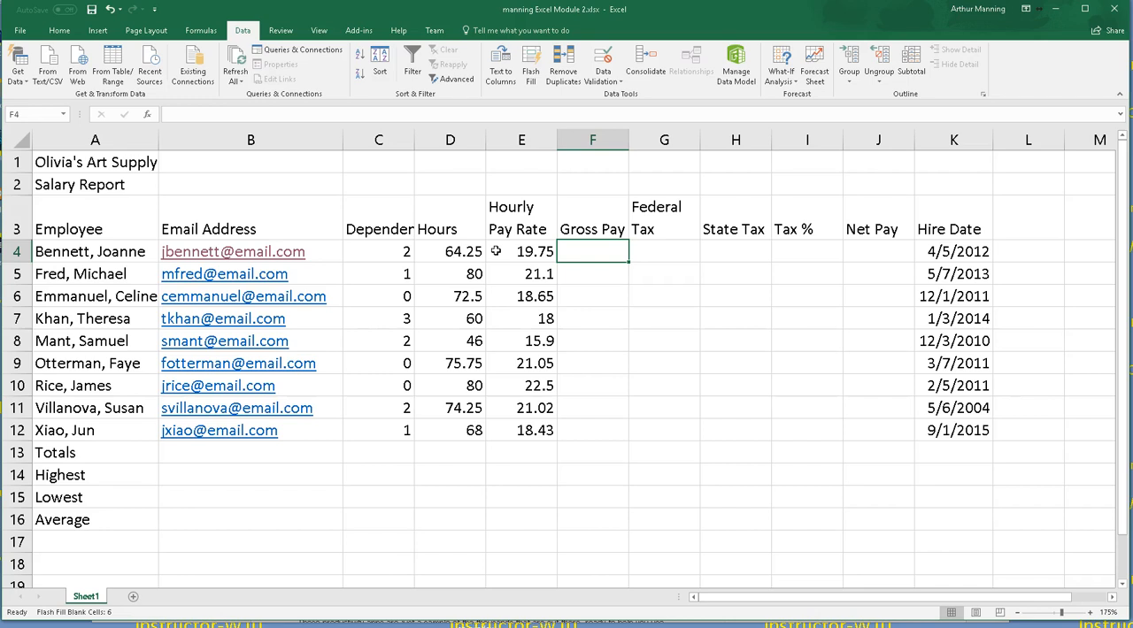
pyautogui.write('=')
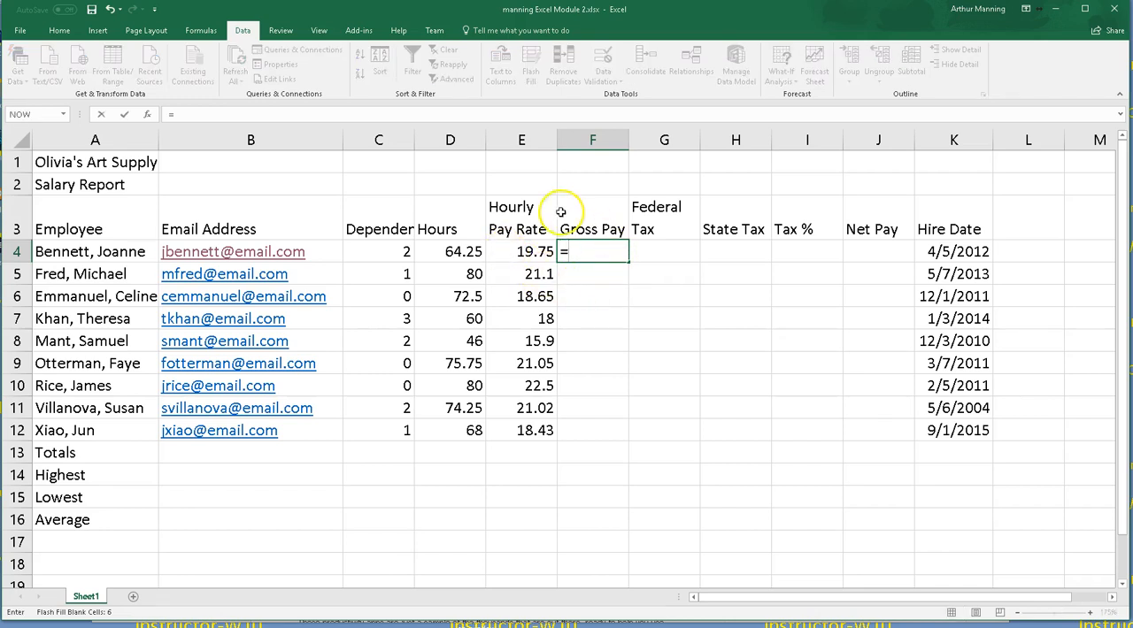
pyautogui.click(452, 253)
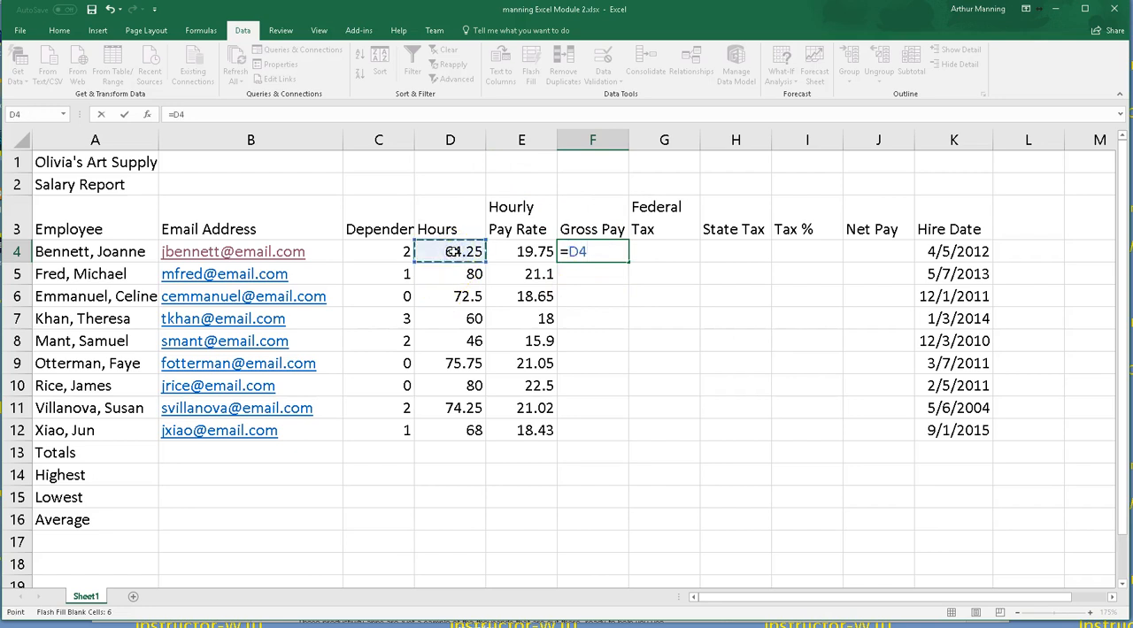
pyautogui.write('*')
pyautogui.click(530, 251)
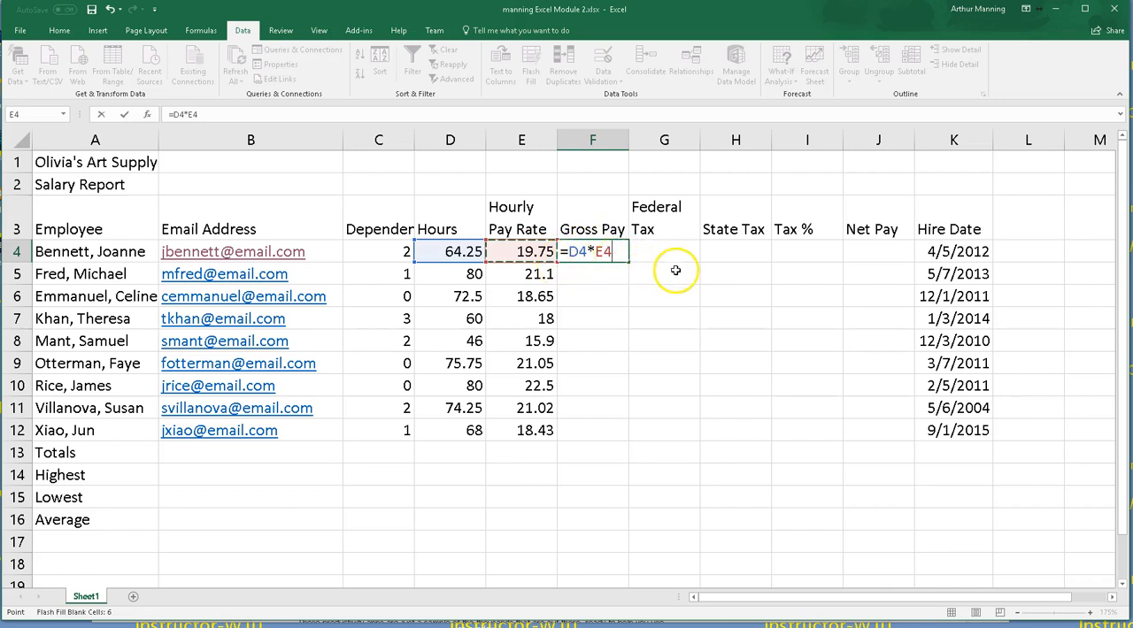
pyautogui.click(791, 380)
pyautogui.click(673, 431)
pyautogui.click(684, 307)
pyautogui.click(845, 408)
pyautogui.click(736, 409)
pyautogui.click(588, 494)
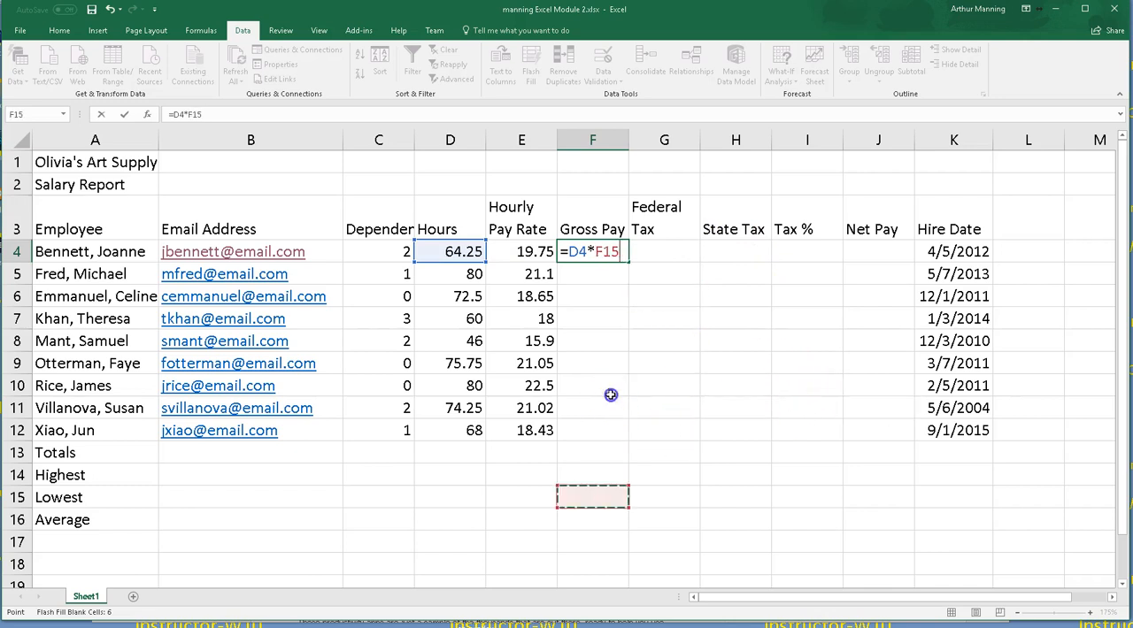
pyautogui.click(610, 389)
pyautogui.click(670, 361)
pyautogui.click(721, 320)
pyautogui.click(759, 403)
pyautogui.click(661, 403)
pyautogui.click(656, 323)
pyautogui.click(736, 275)
pyautogui.click(501, 253)
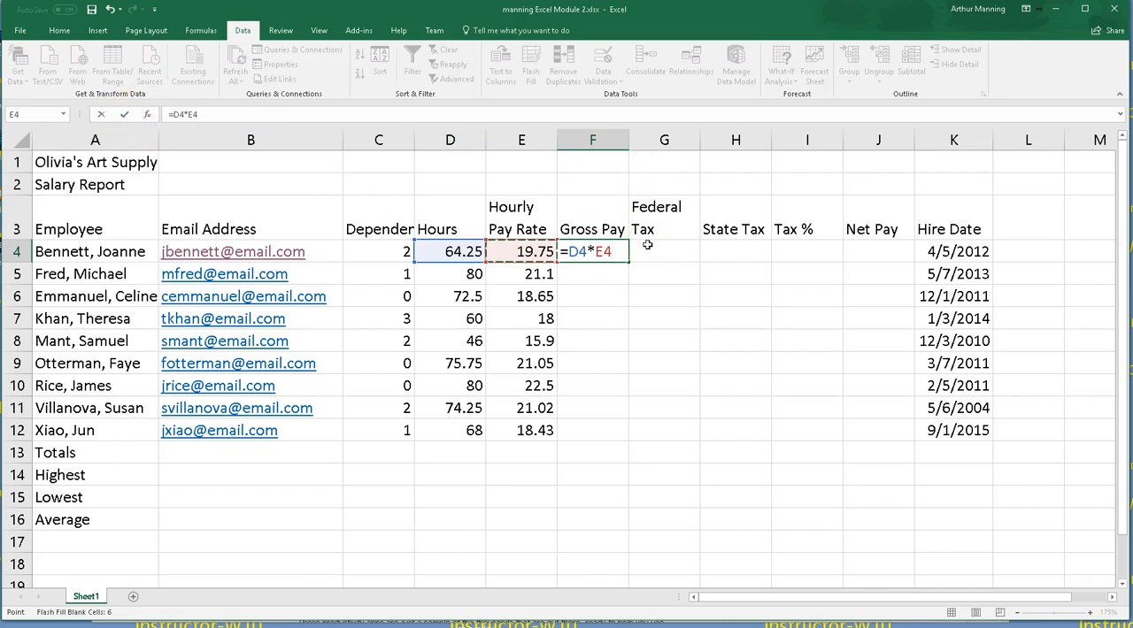
pyautogui.press('Return')
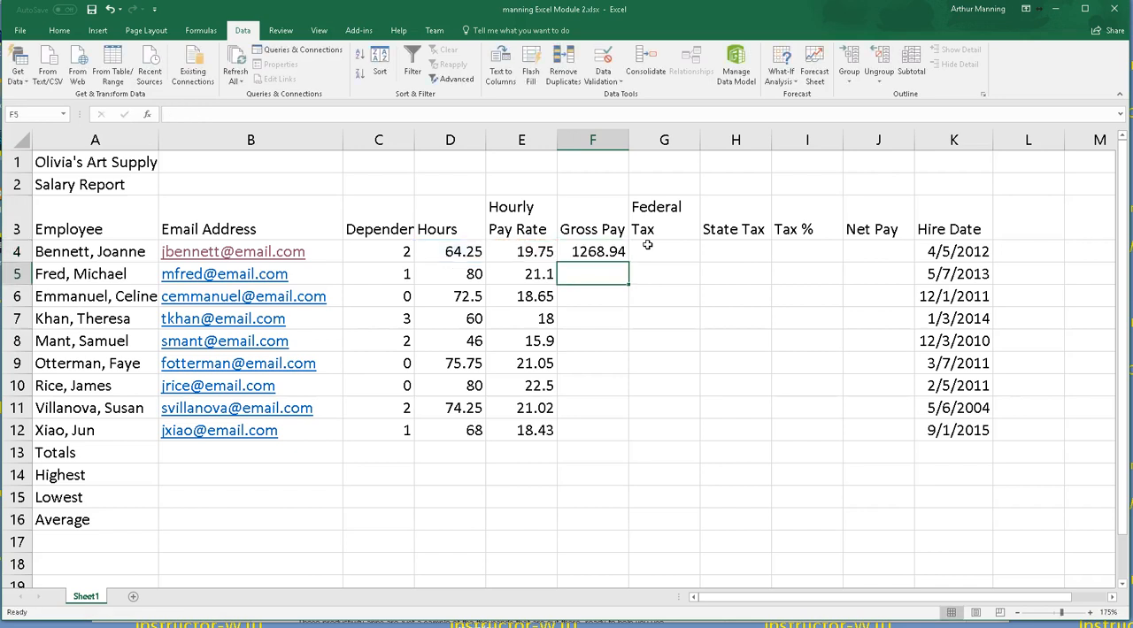
# Step: Enter a Federal Tax formula in G4: 0.22 times the quantity of F4 minus C4 times 24.32, accepting the correction
pyautogui.click(598, 251)
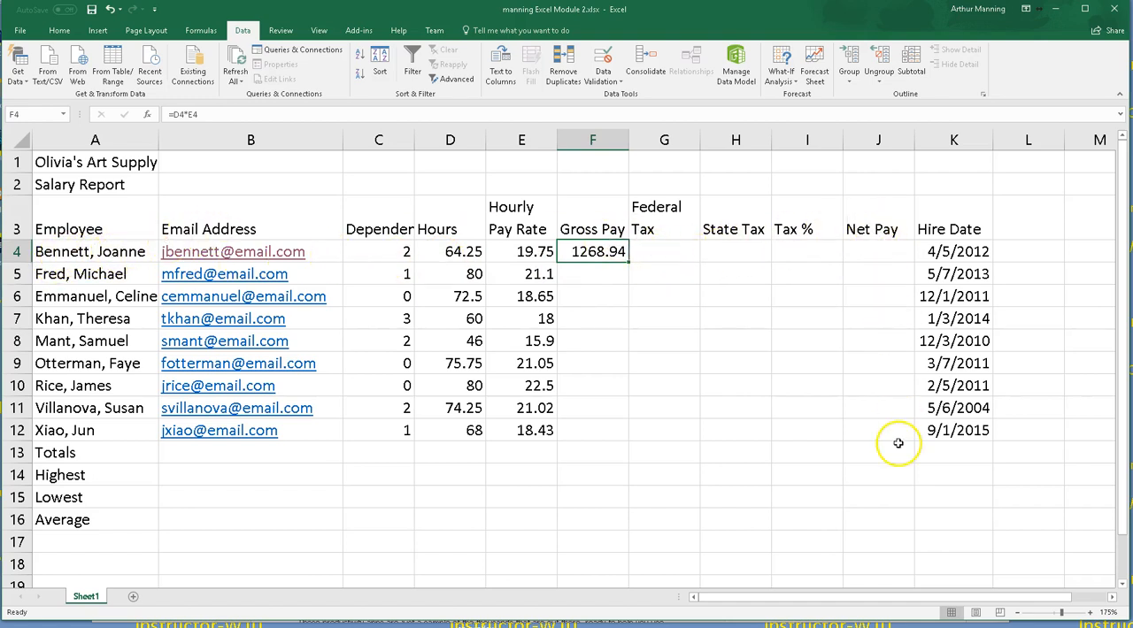
pyautogui.click(666, 251)
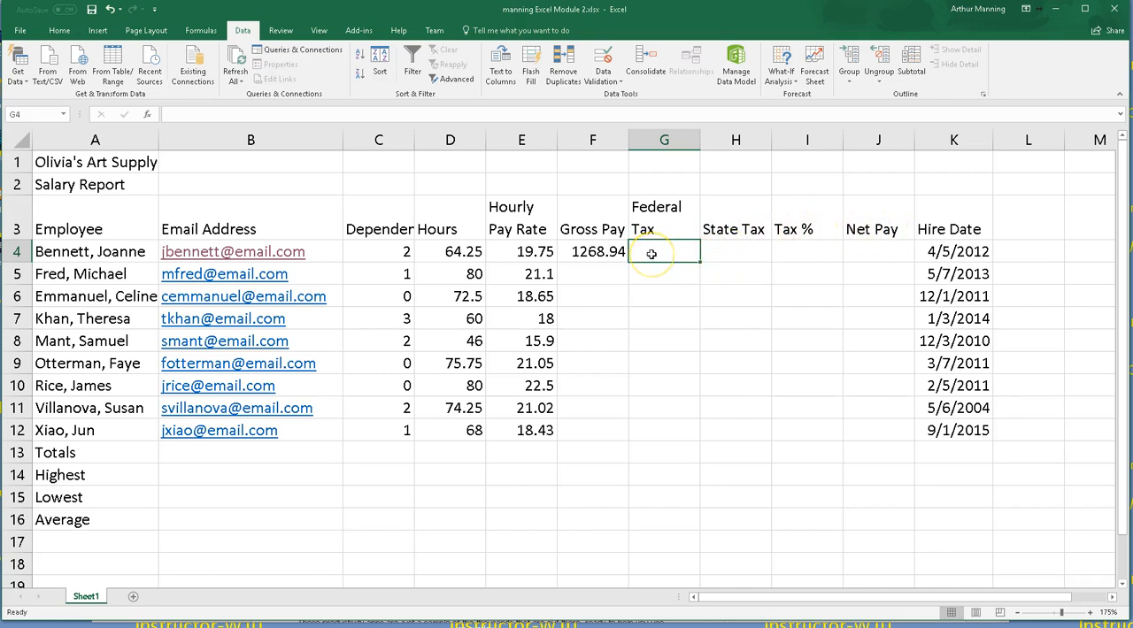
pyautogui.write('=')
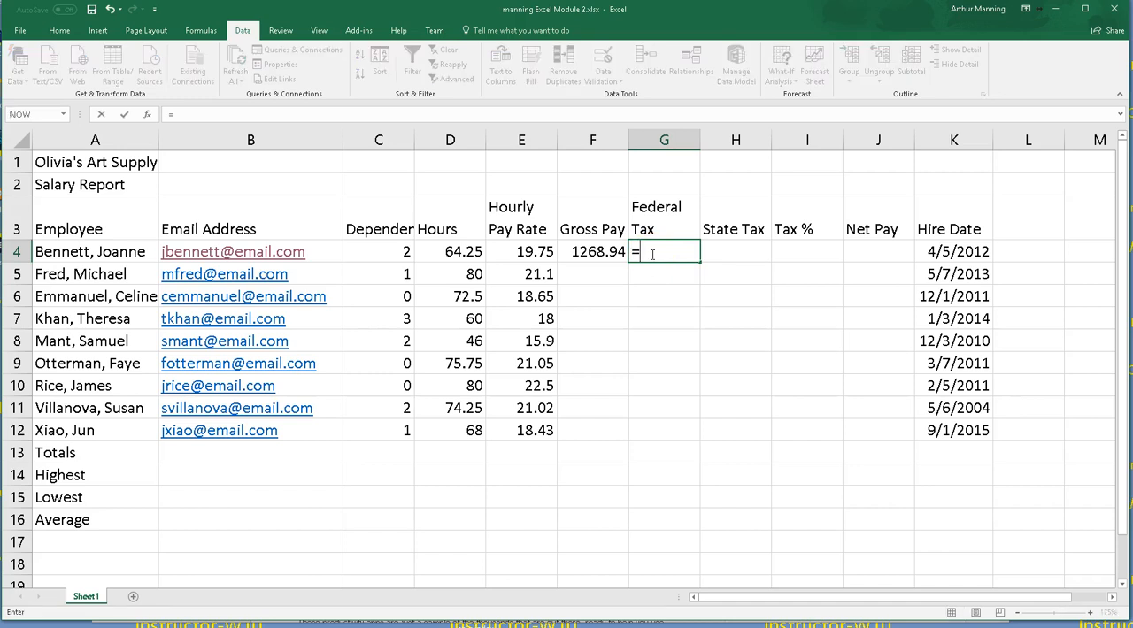
pyautogui.write('.22*(')
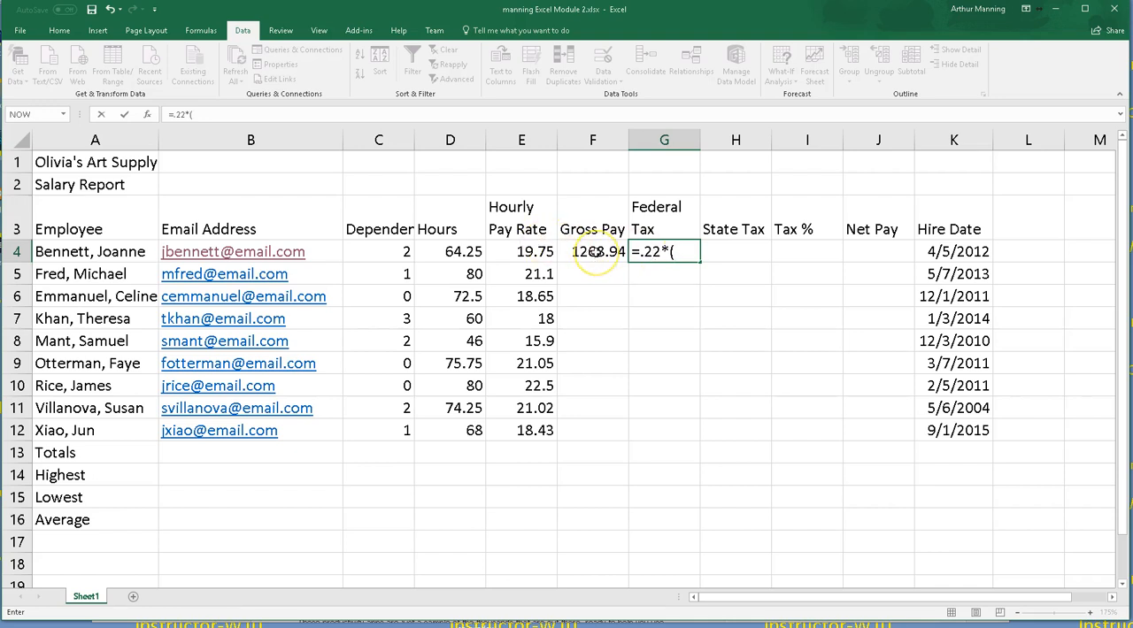
pyautogui.click(596, 252)
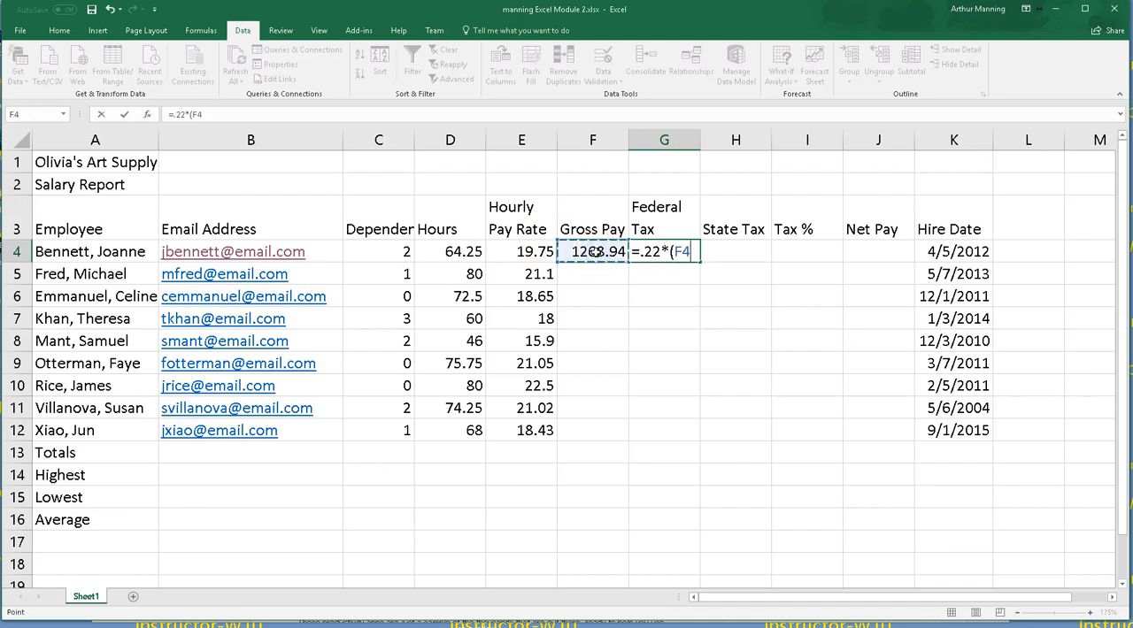
pyautogui.write('-')
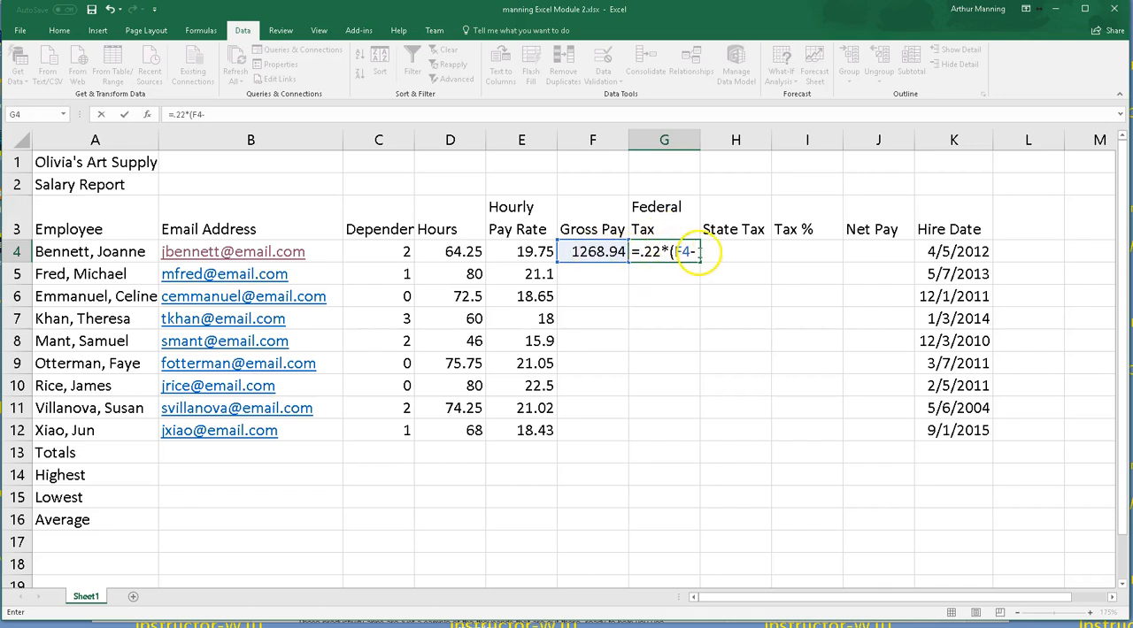
pyautogui.click(384, 253)
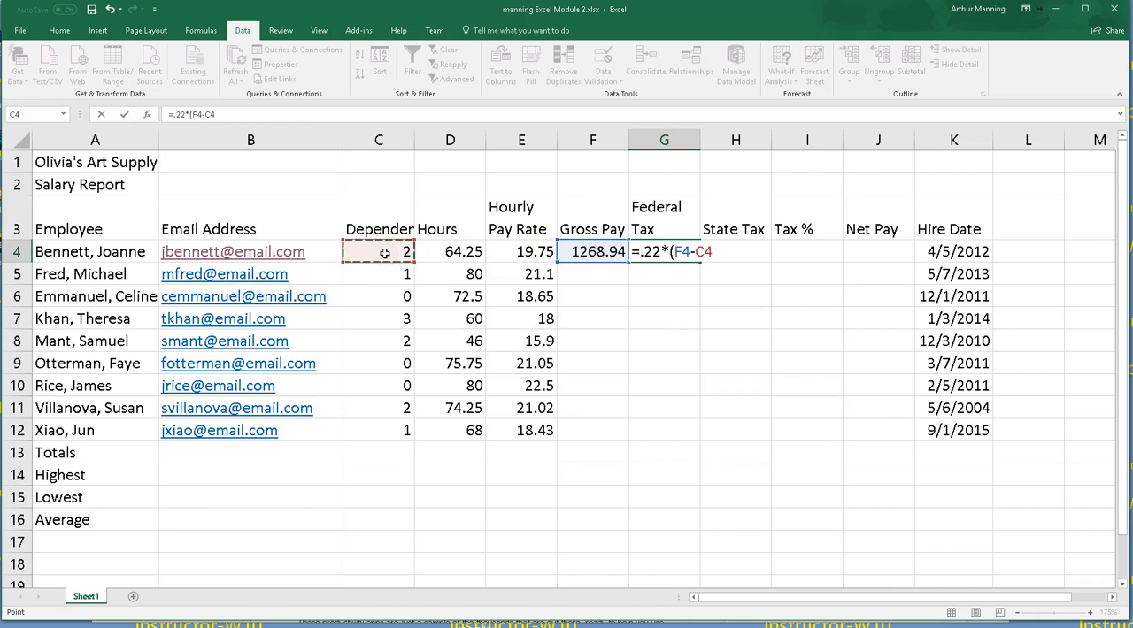
pyautogui.write('*24.32')
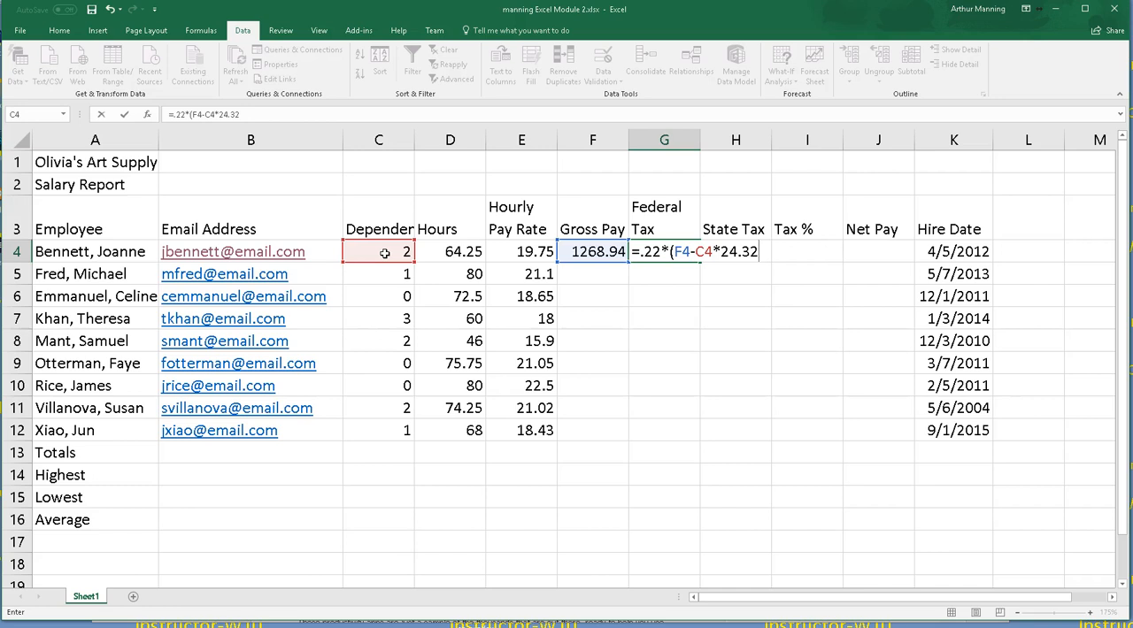
pyautogui.press('Return')
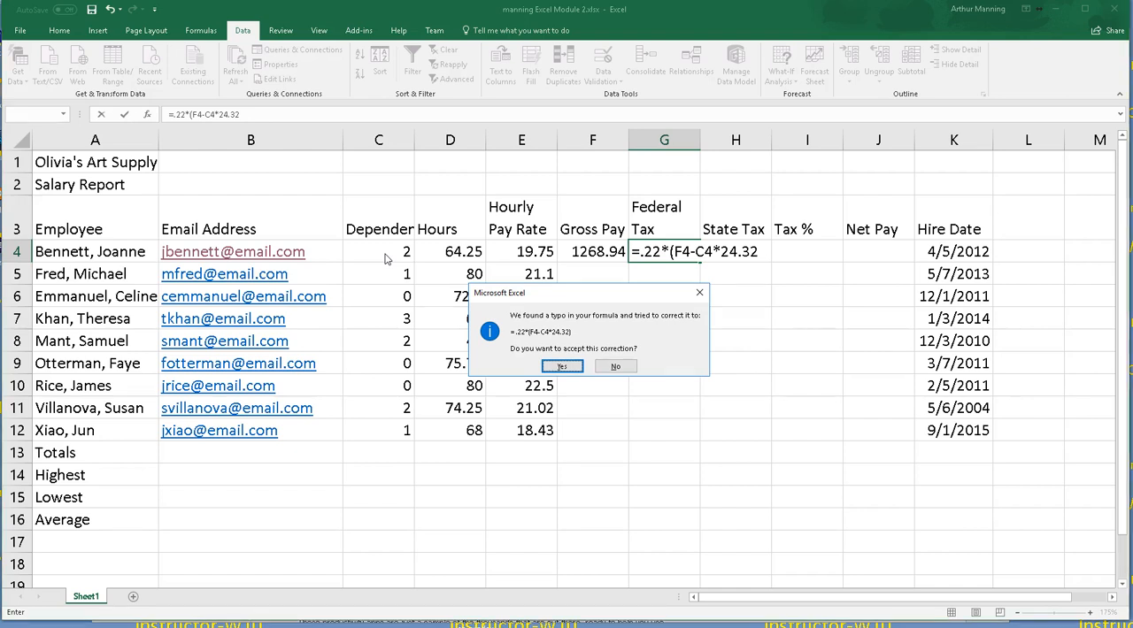
pyautogui.press('Return')
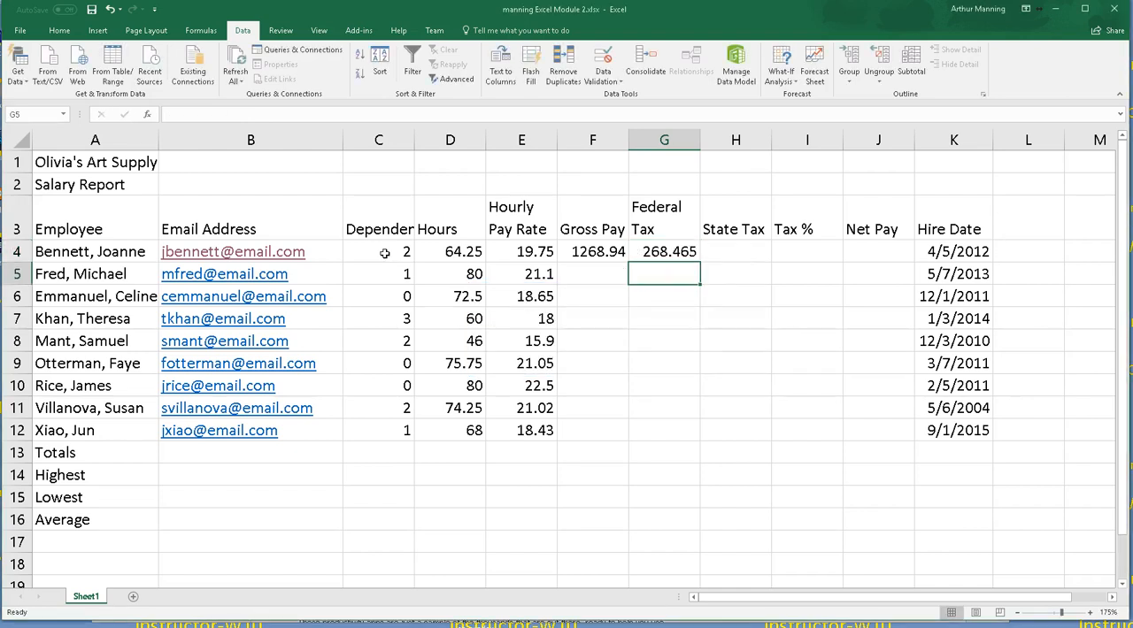
# Step: Inspect the Federal Tax formula in G4 in edit mode at a larger zoom
pyautogui.click(686, 252)
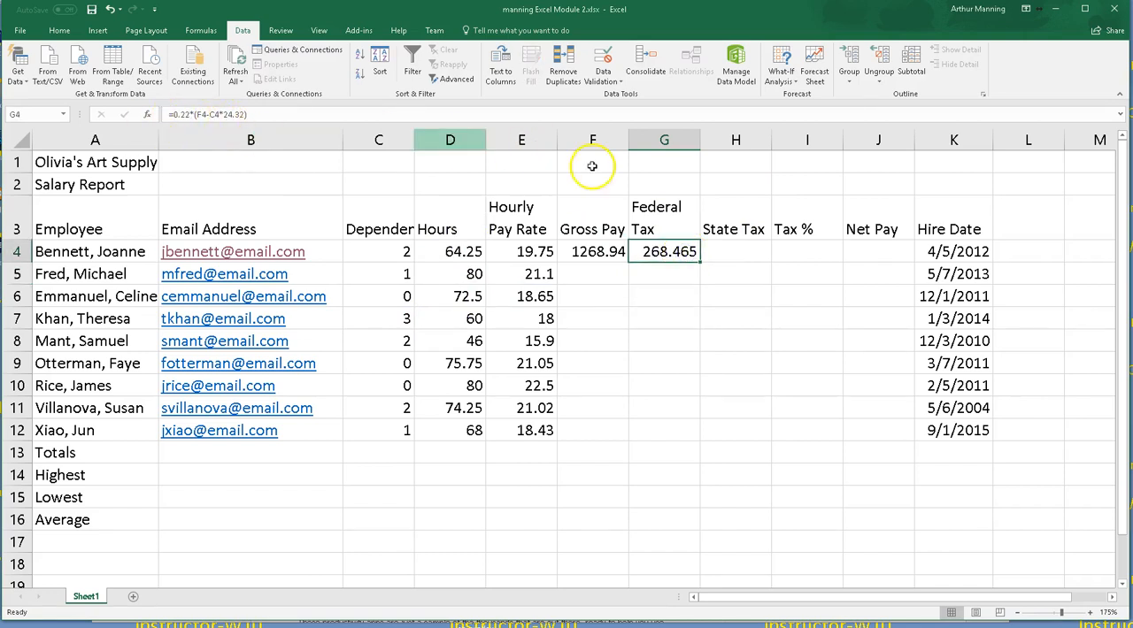
pyautogui.doubleClick(670, 252)
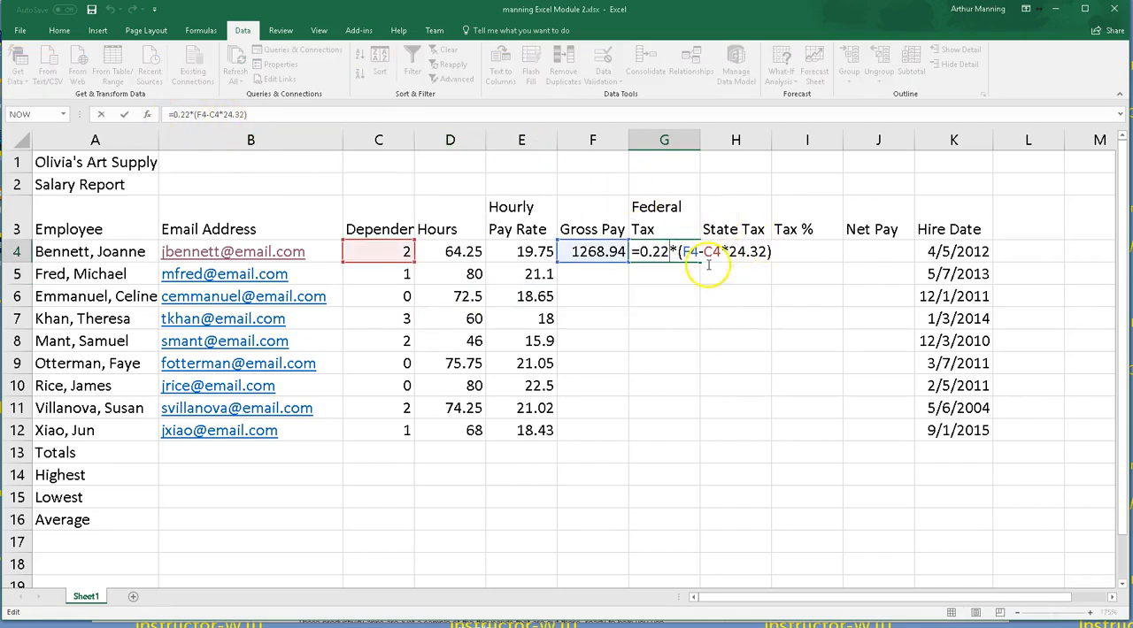
pyautogui.click(757, 405)
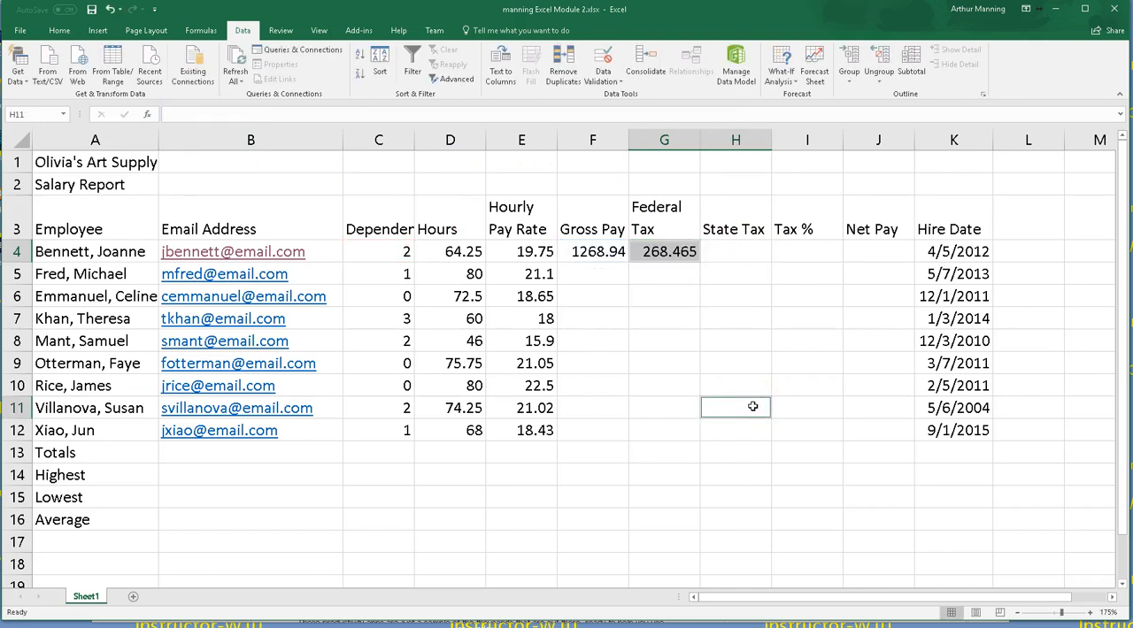
pyautogui.keyDown('ctrl'); pyautogui.scroll(3, 752, 406); pyautogui.keyUp('ctrl')
pyautogui.keyDown('ctrl'); pyautogui.scroll(1, 753, 406); pyautogui.keyUp('ctrl')
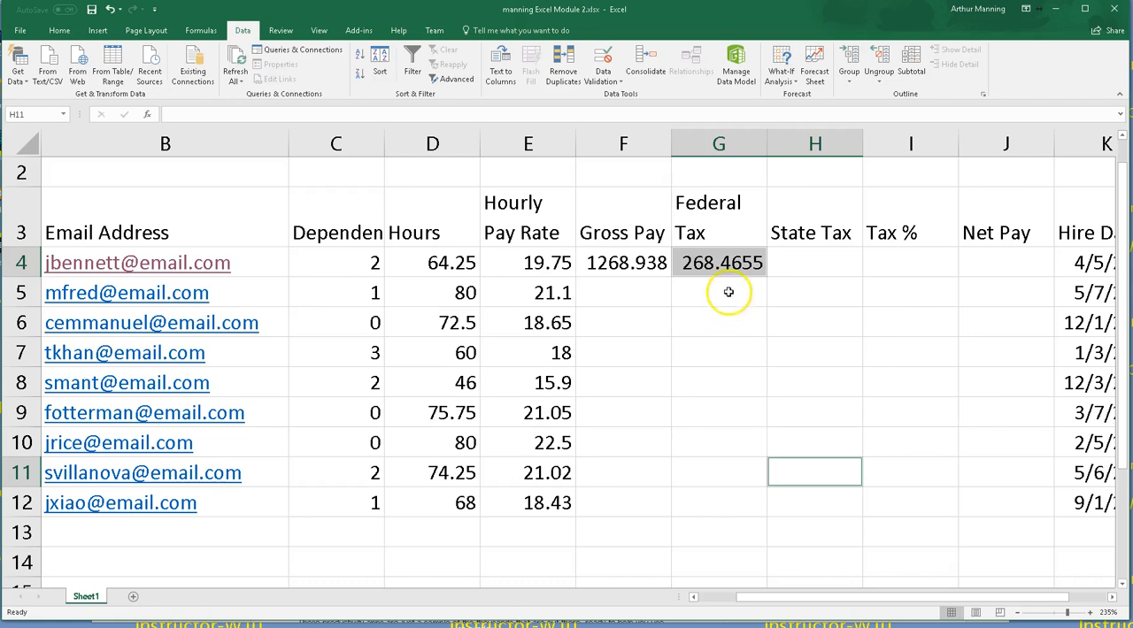
pyautogui.doubleClick(723, 263)
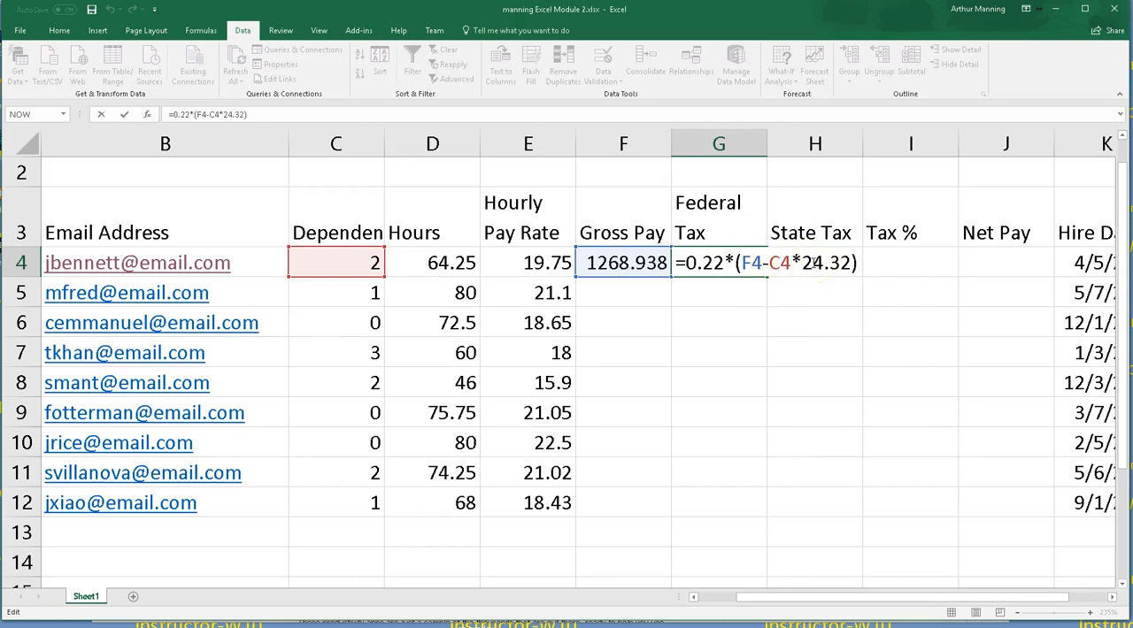
pyautogui.click(847, 263)
pyautogui.click(739, 270)
pyautogui.press('Return')
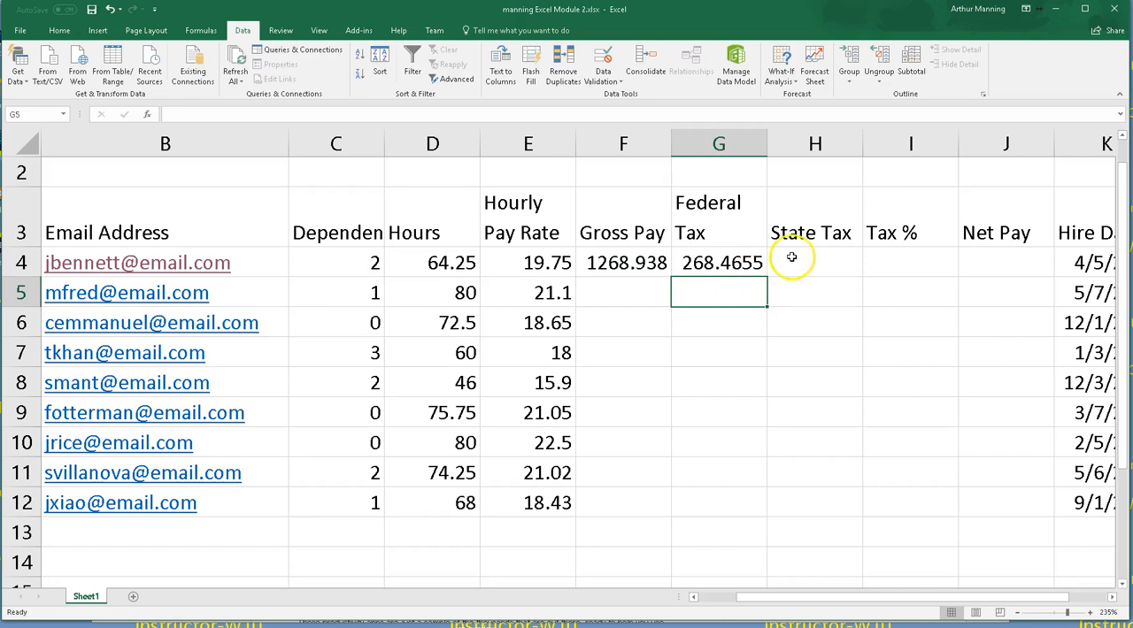
# Step: Enter a State Tax formula in H4 multiplying 0.04 by the gross pay in F4
pyautogui.click(809, 255)
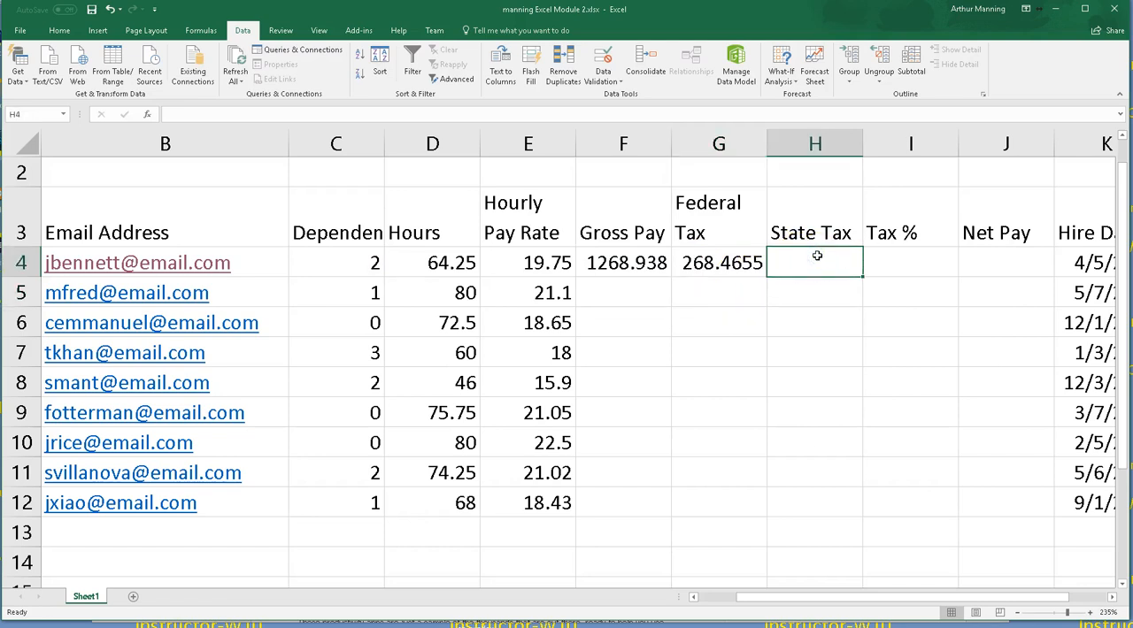
pyautogui.write('=.04*')
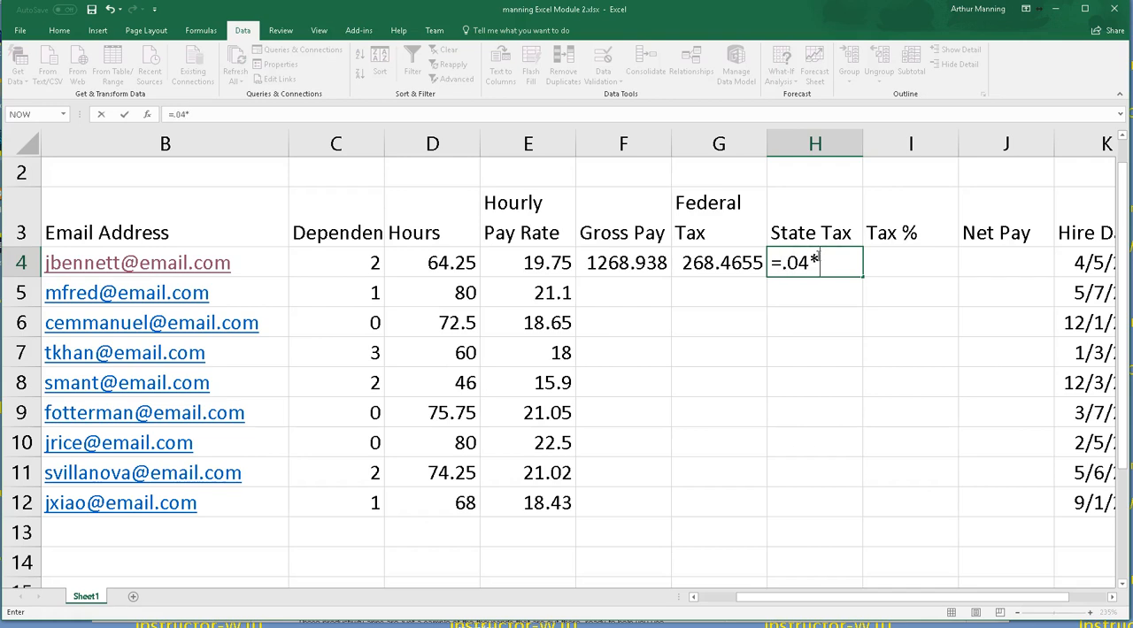
pyautogui.click(837, 269)
pyautogui.click(612, 263)
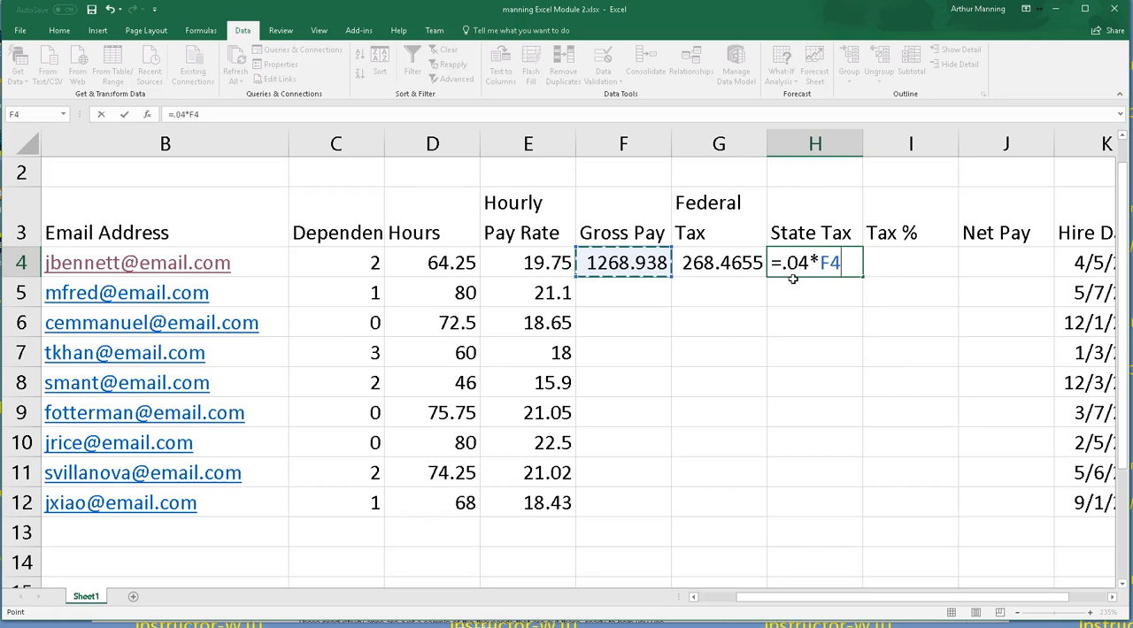
pyautogui.press('Return')
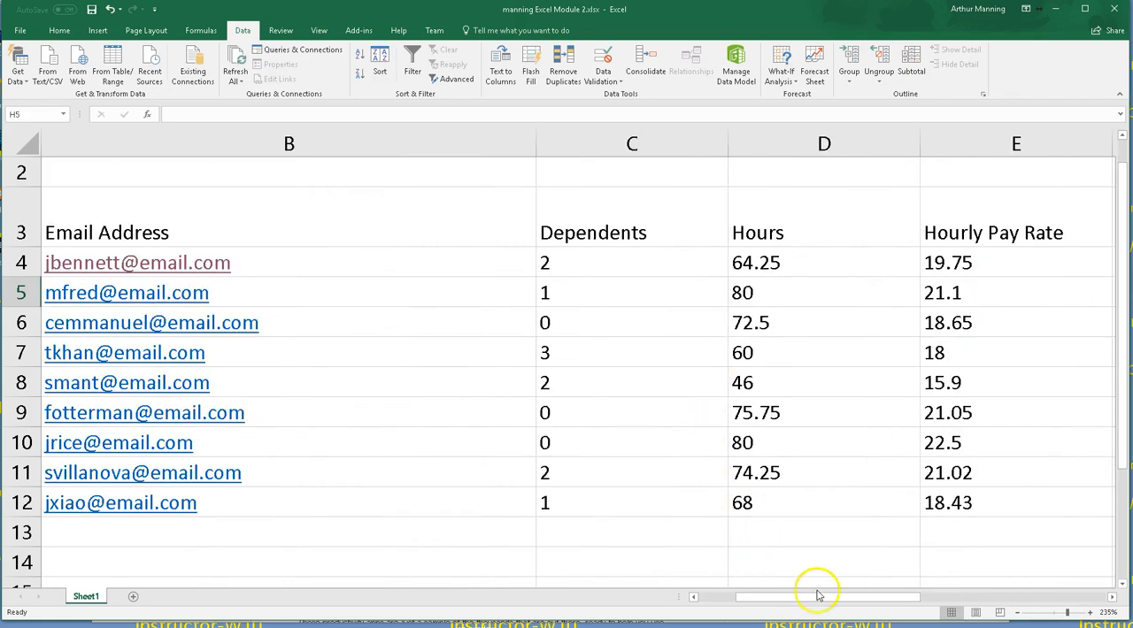
# Step: Toggle the formula view to review the Gross Pay, Federal Tax and State Tax formulas
pyautogui.moveTo(818, 595); pyautogui.dragTo(923, 600)
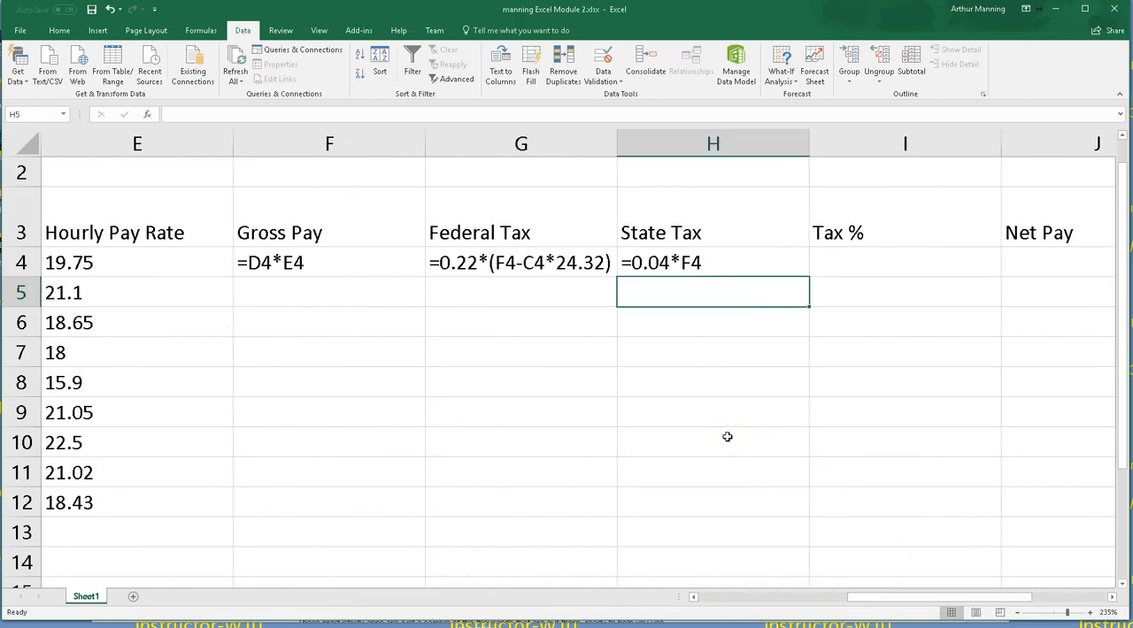
pyautogui.hotkey('ctrl', '`')
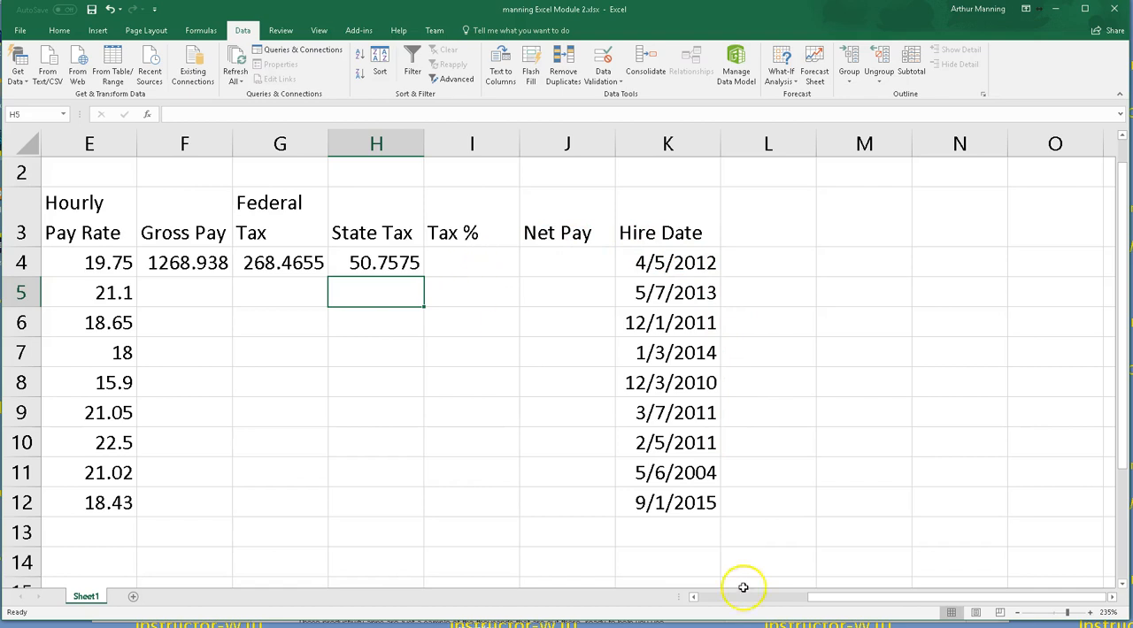
pyautogui.moveTo(885, 602); pyautogui.dragTo(823, 598)
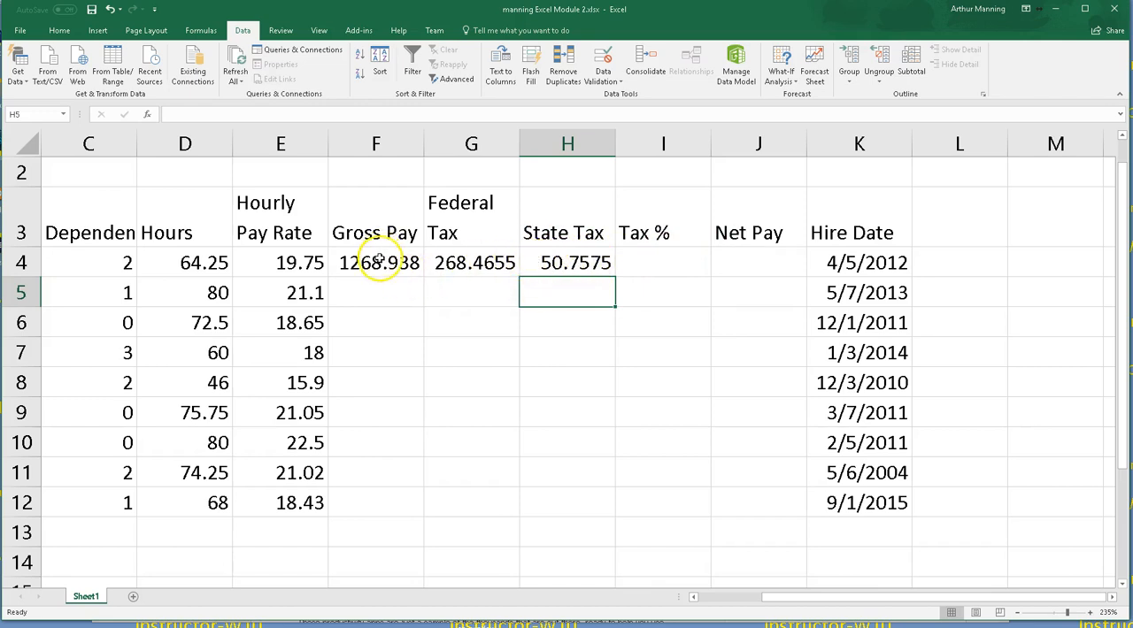
# Step: Enter a Tax % formula in I4 dividing the sum of G4 and H4 by the gross pay in F4
pyautogui.click(652, 258)
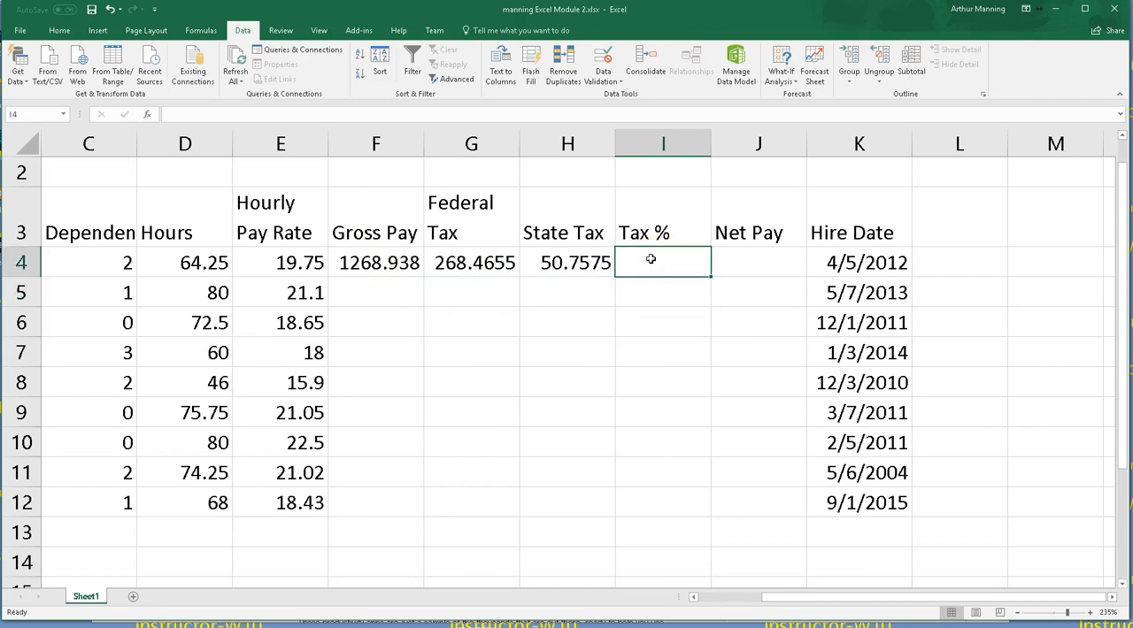
pyautogui.write('=')
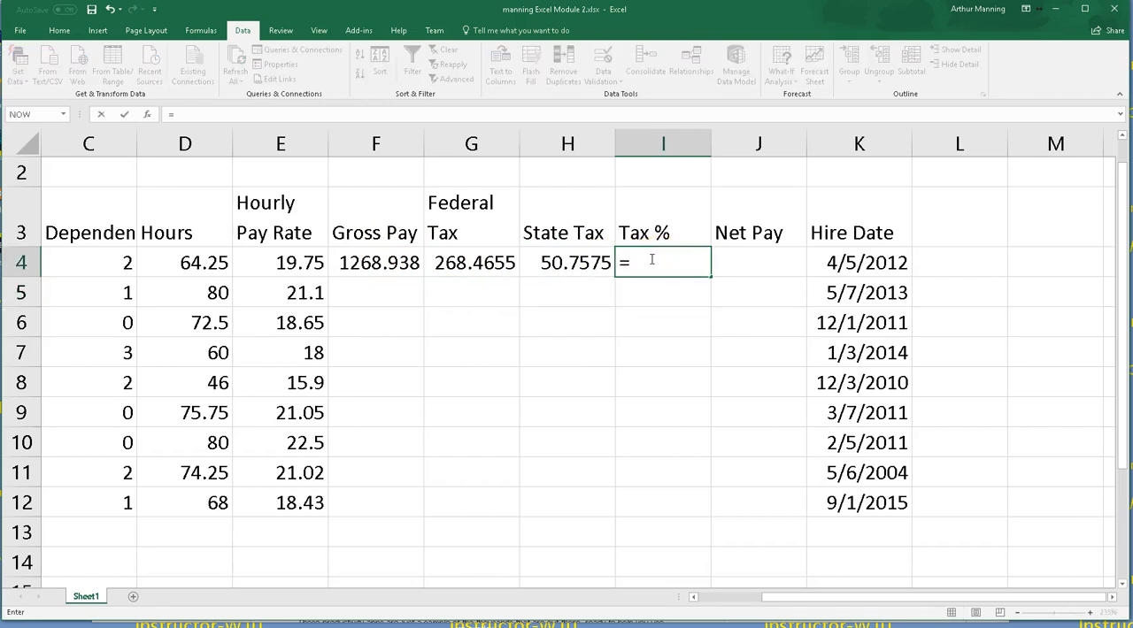
pyautogui.write('(')
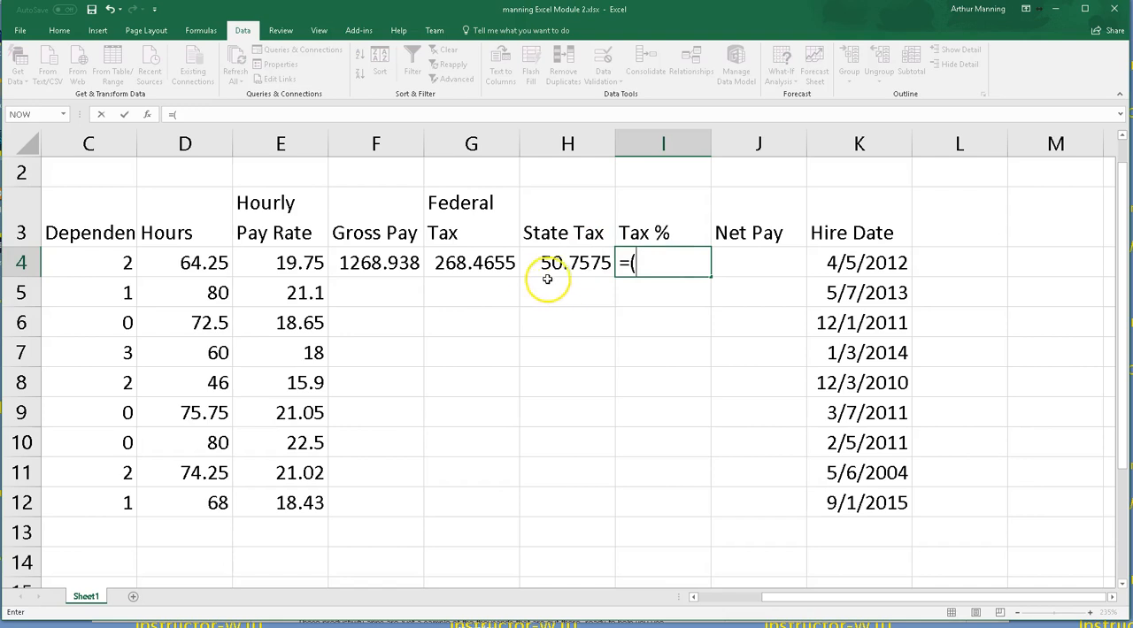
pyautogui.click(510, 266)
pyautogui.write('+')
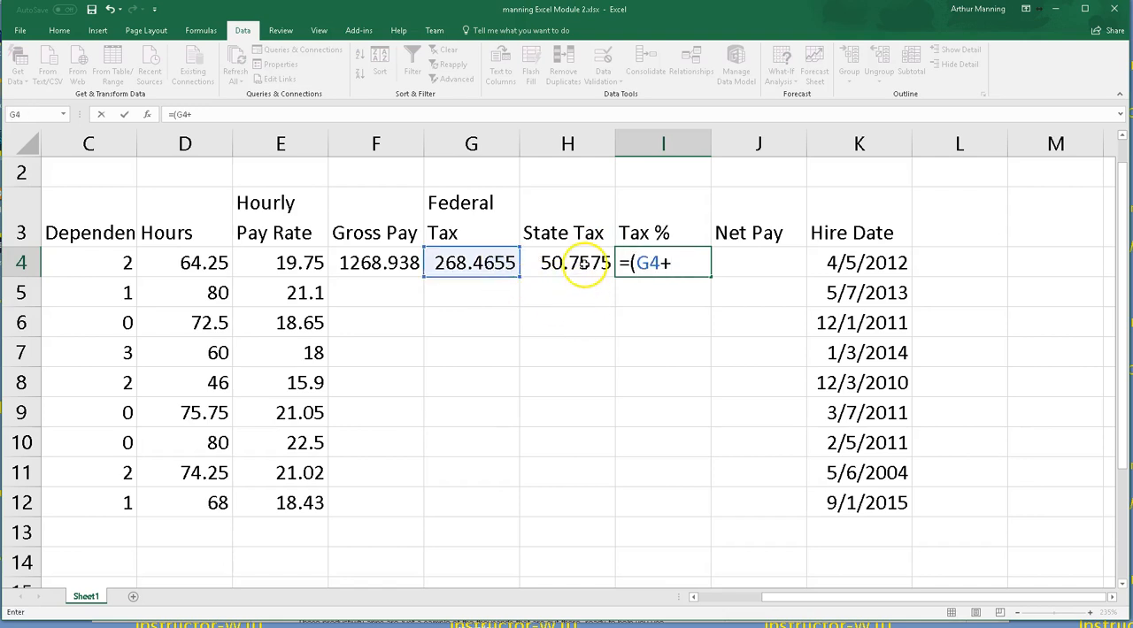
pyautogui.click(584, 264)
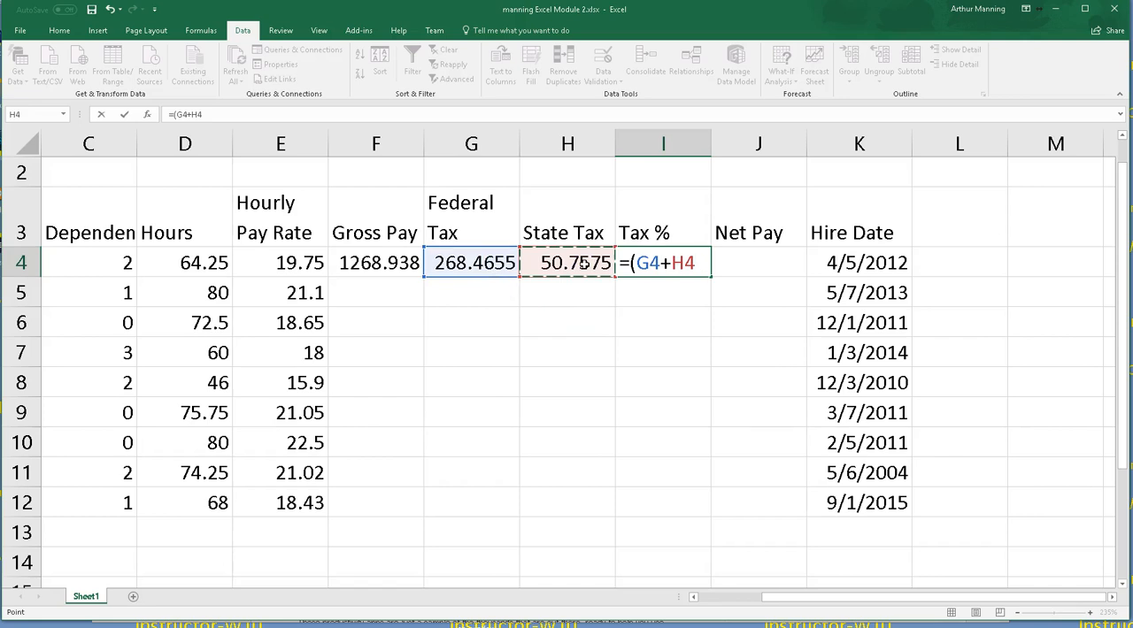
pyautogui.write(')/')
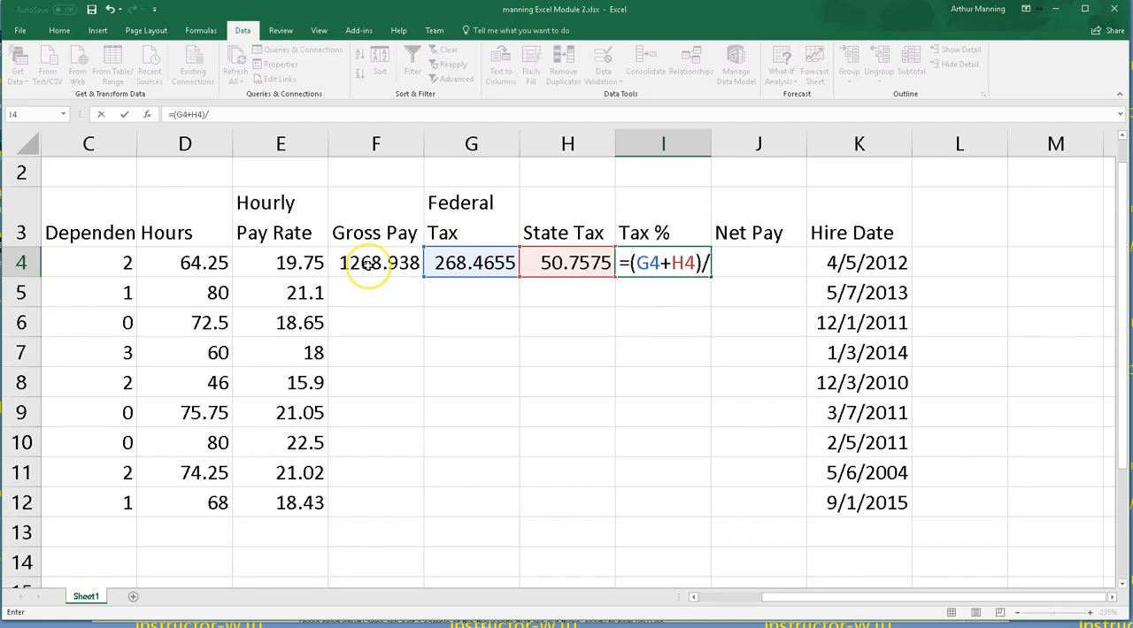
pyautogui.click(368, 264)
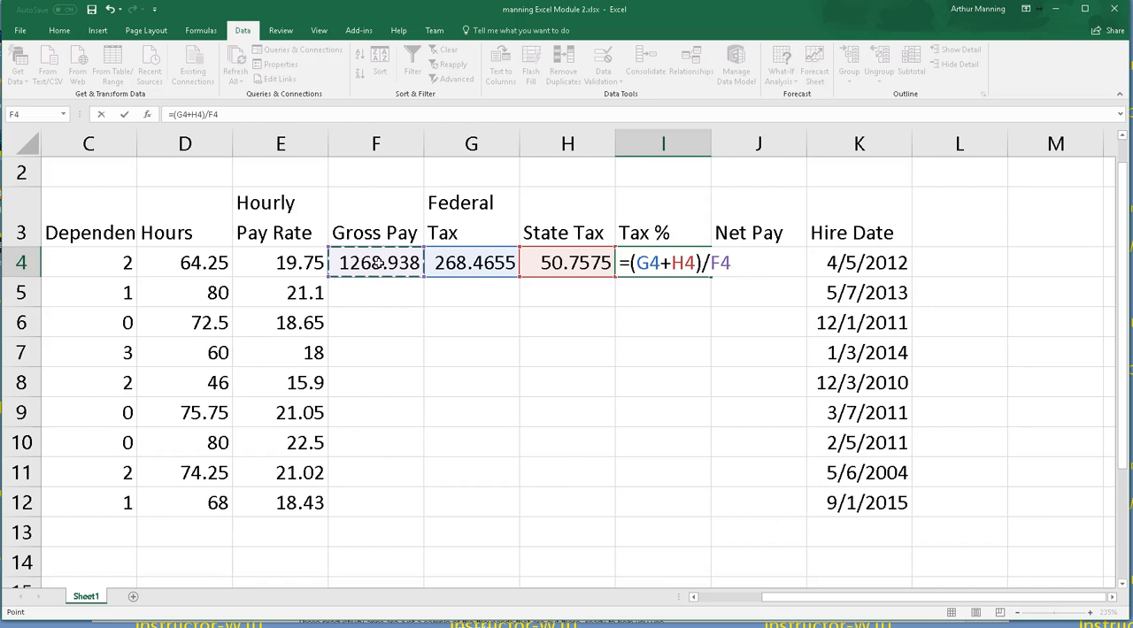
pyautogui.press('Return')
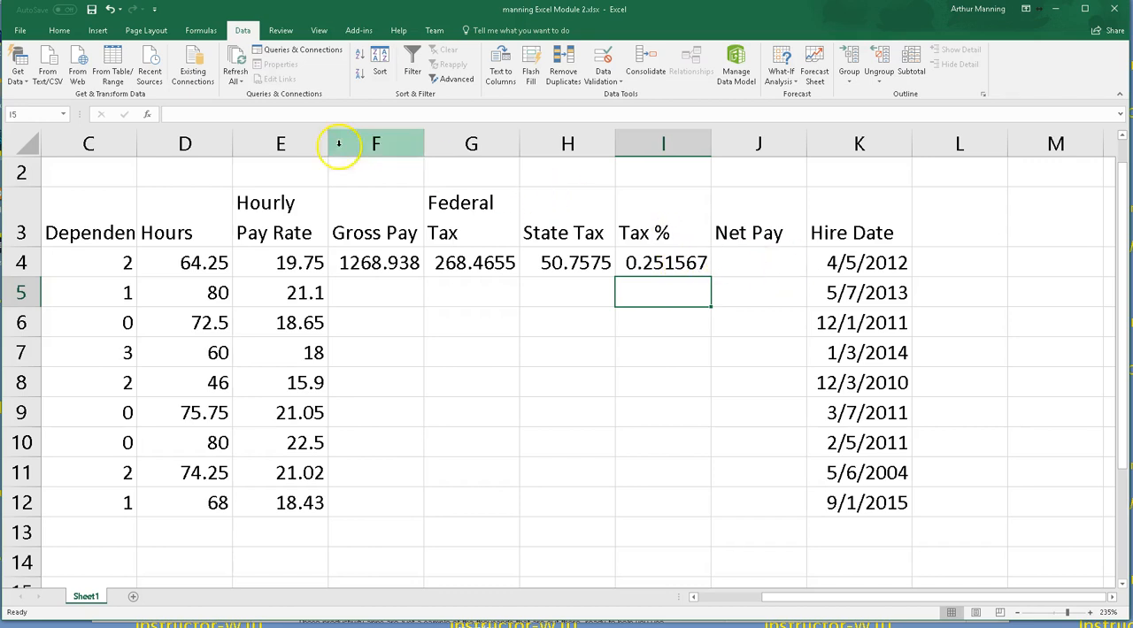
# Step: Enter a Net Pay formula in J4 subtracting the sum of G4 and H4 from the gross pay in F4
pyautogui.click(58, 31)
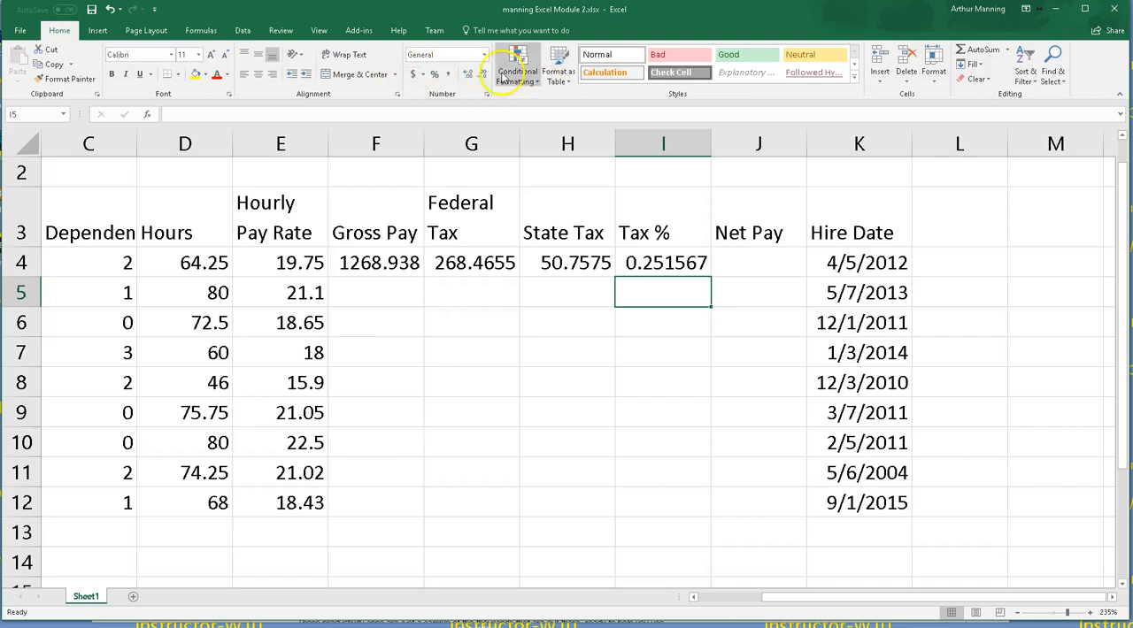
pyautogui.click(759, 262)
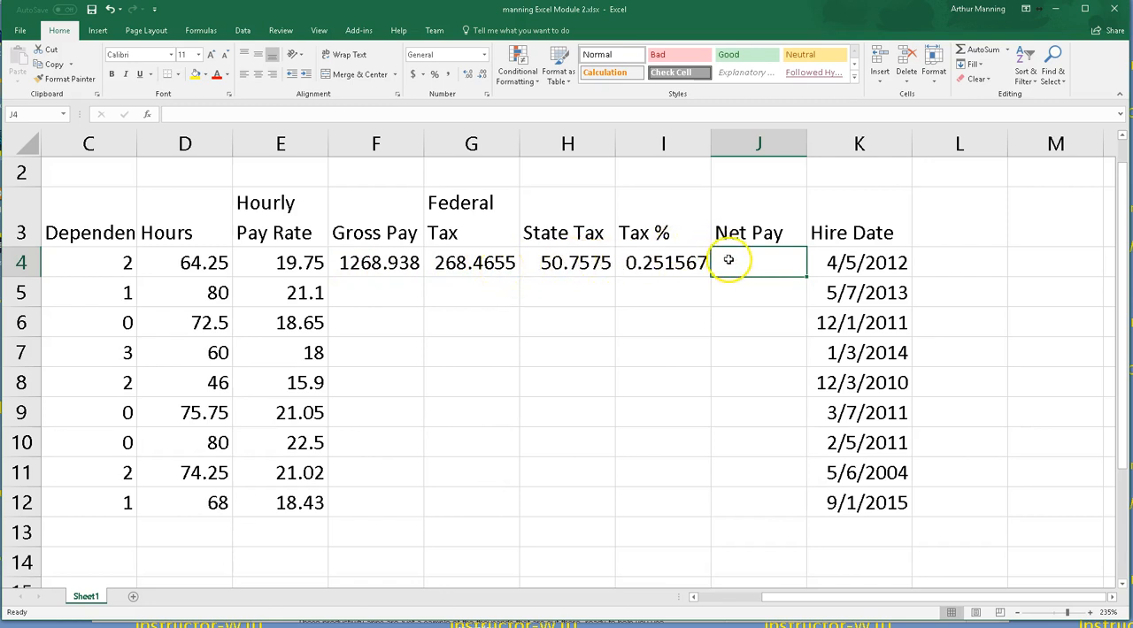
pyautogui.write('=')
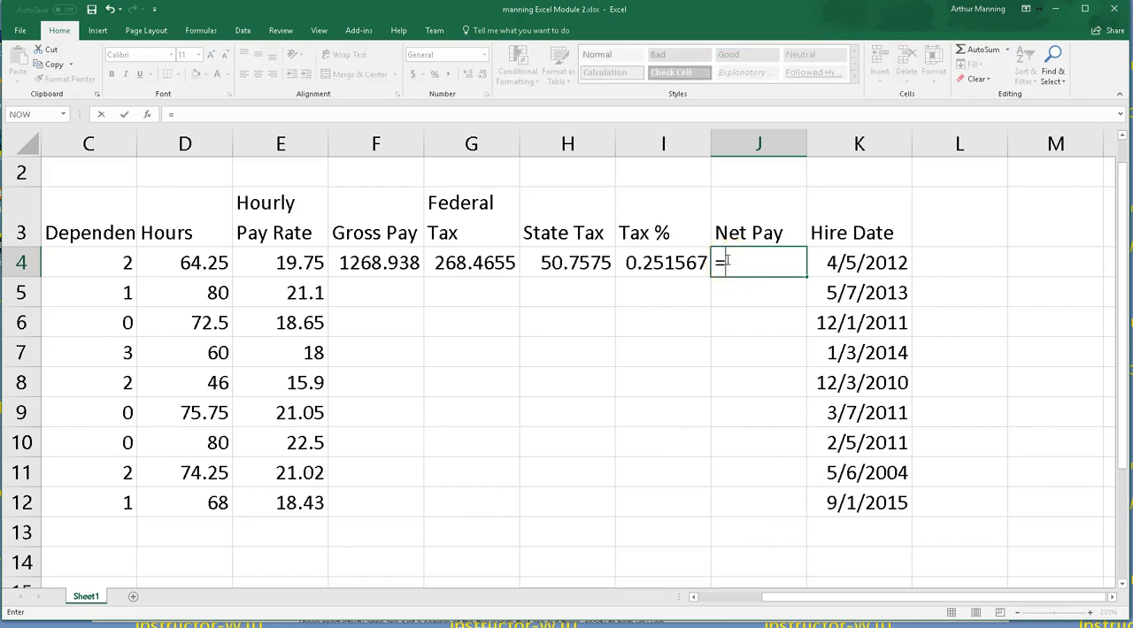
pyautogui.click(390, 259)
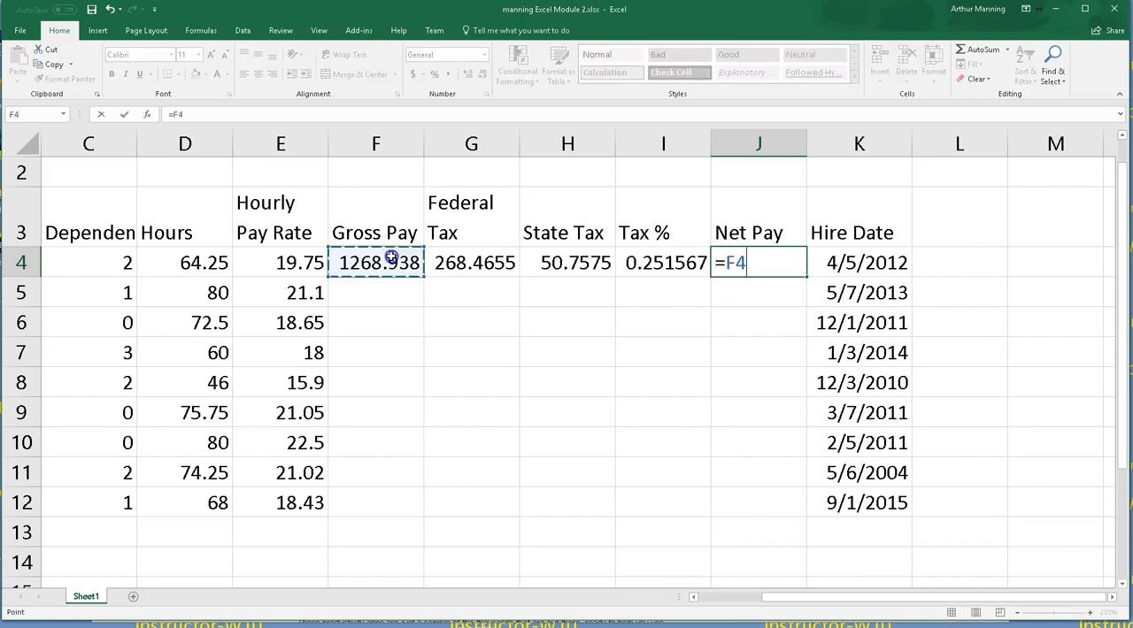
pyautogui.write('-')
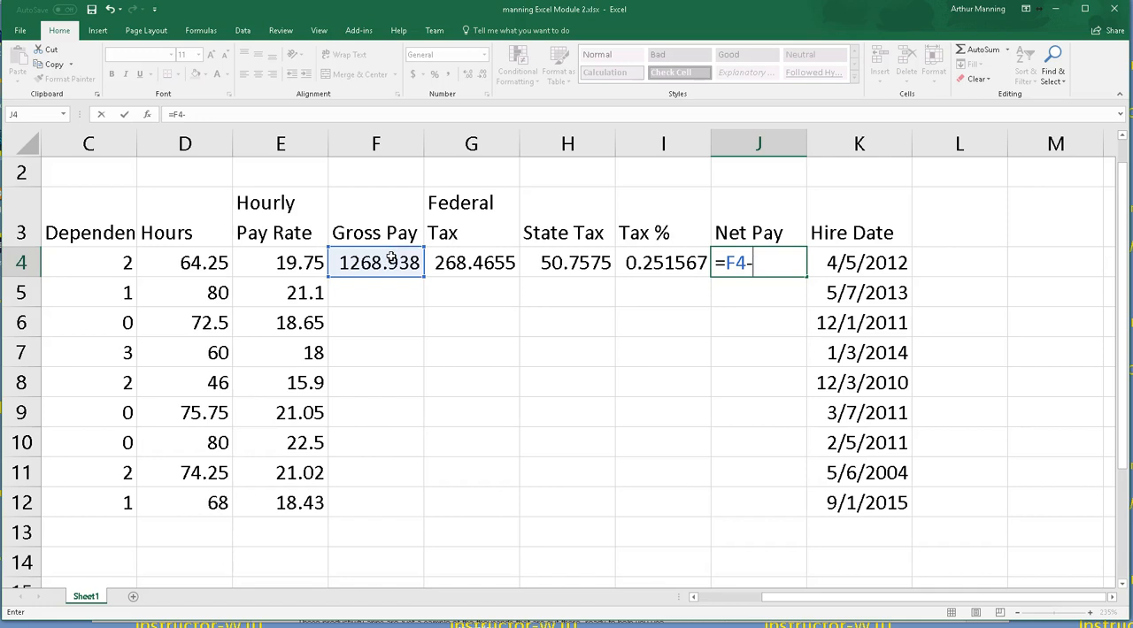
pyautogui.write('(')
pyautogui.click(448, 263)
pyautogui.write('+')
pyautogui.click(548, 269)
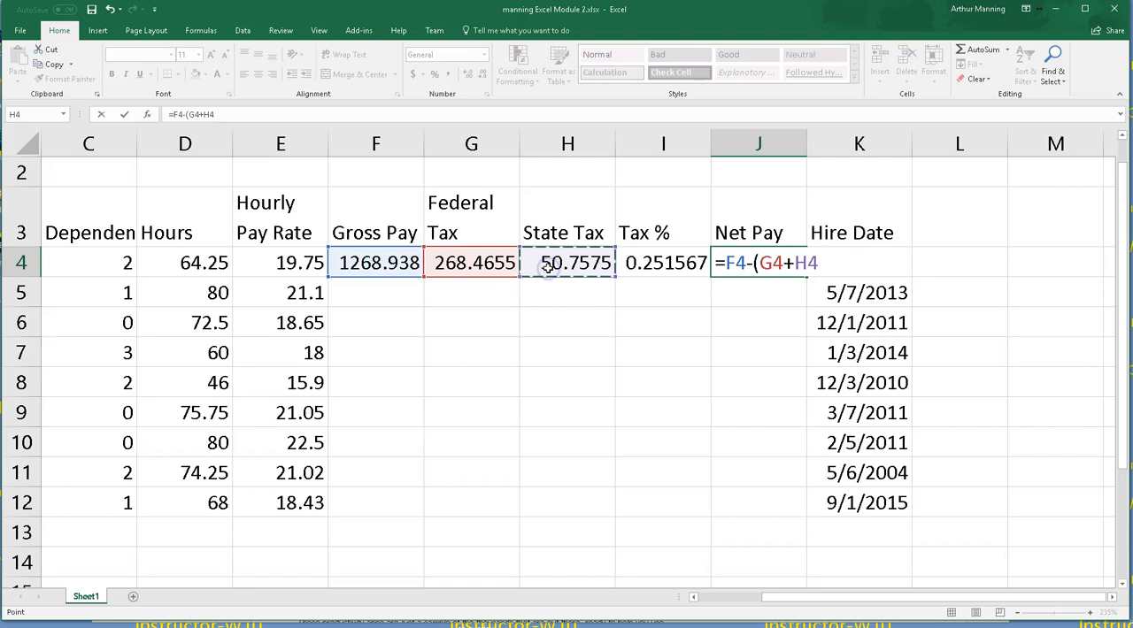
pyautogui.write(')')
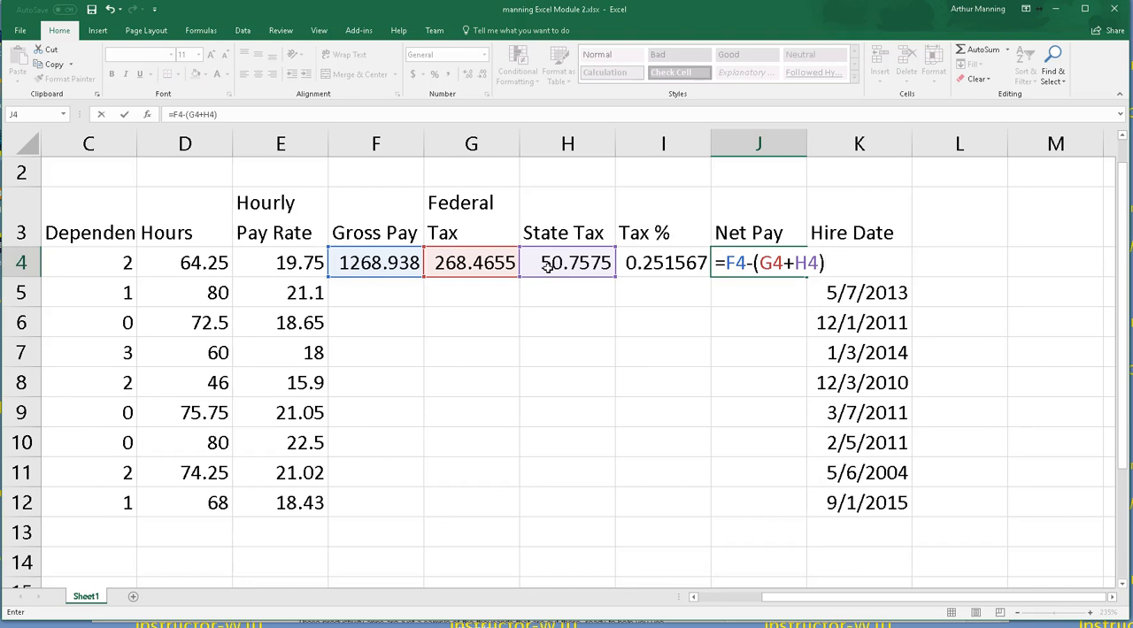
pyautogui.press('Return')
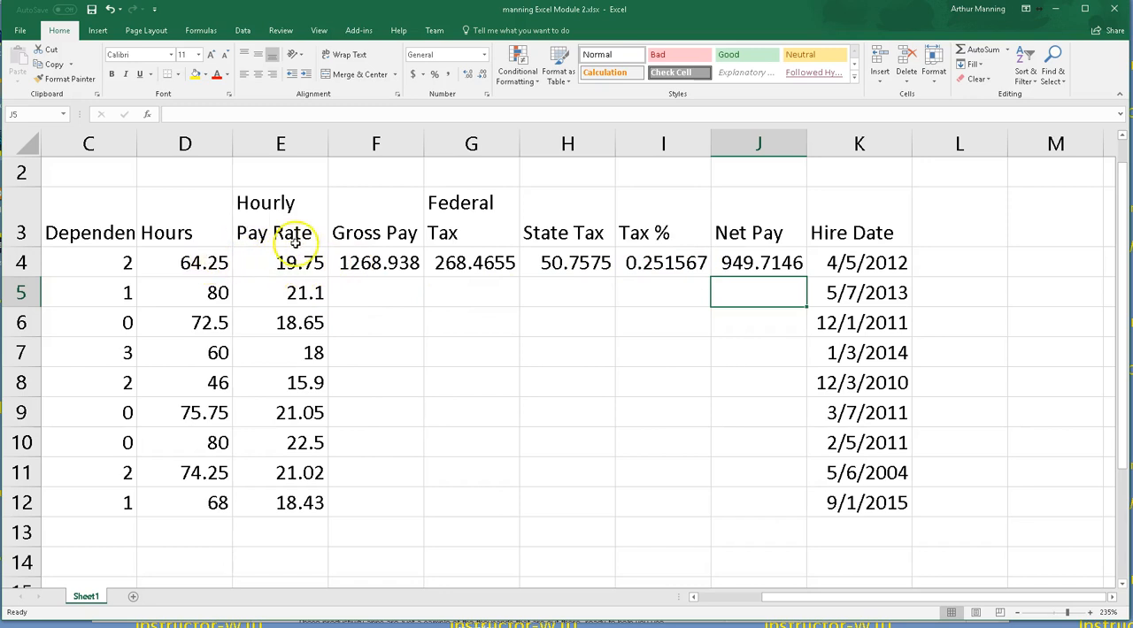
# Step: Open the Federal Tax formula in G4 and the Net Pay formula in J4 to review them
pyautogui.doubleClick(460, 265)
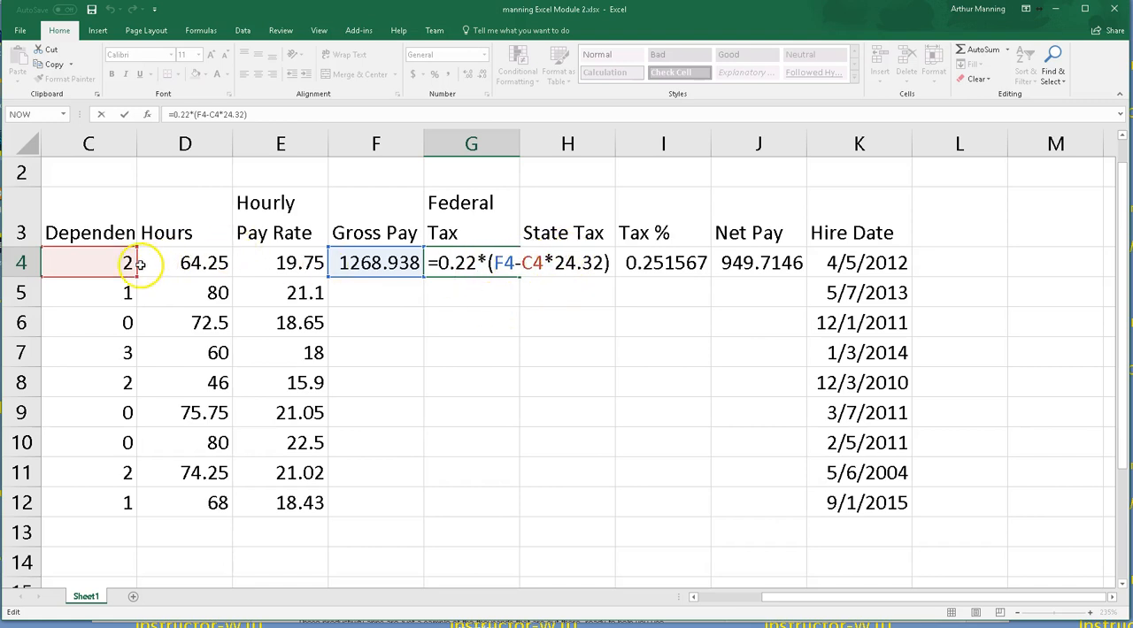
pyautogui.press('Return')
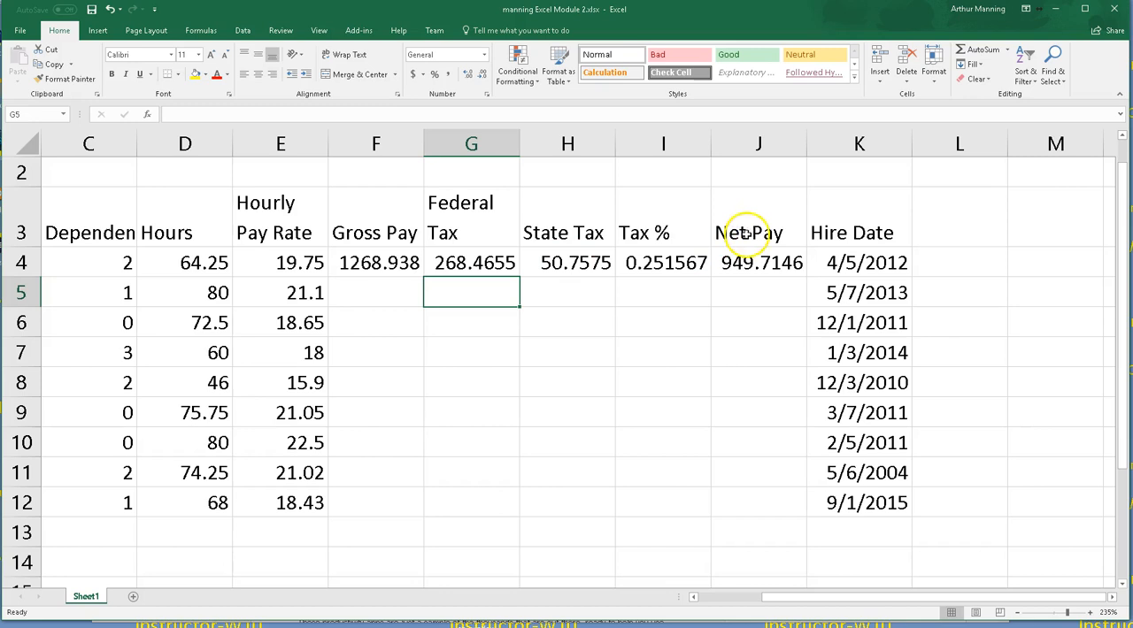
pyautogui.click(759, 260)
pyautogui.doubleClick(759, 259)
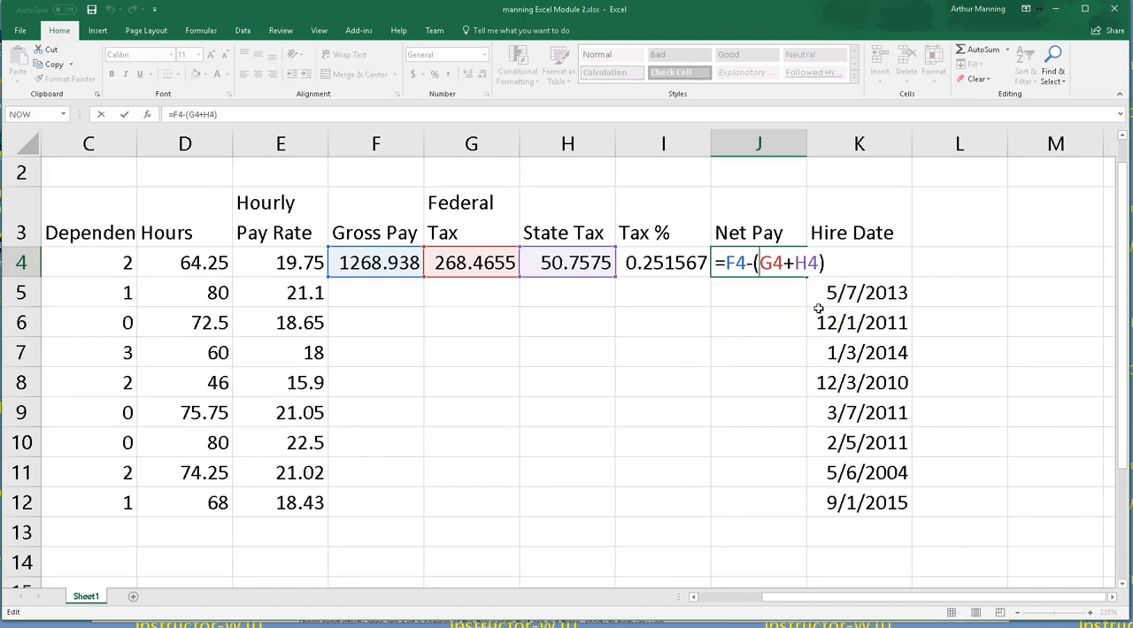
pyautogui.press('Return')
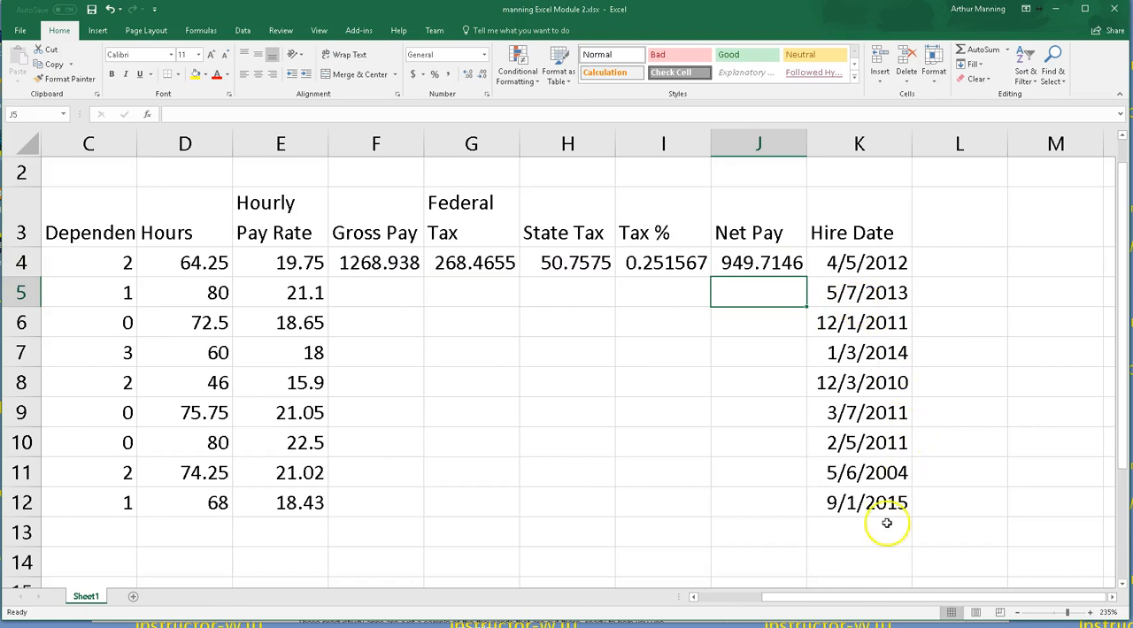
pyautogui.moveTo(842, 594)
pyautogui.mouseDown()
pyautogui.moveTo(771, 603)
pyautogui.moveTo(849, 603)
pyautogui.mouseUp()
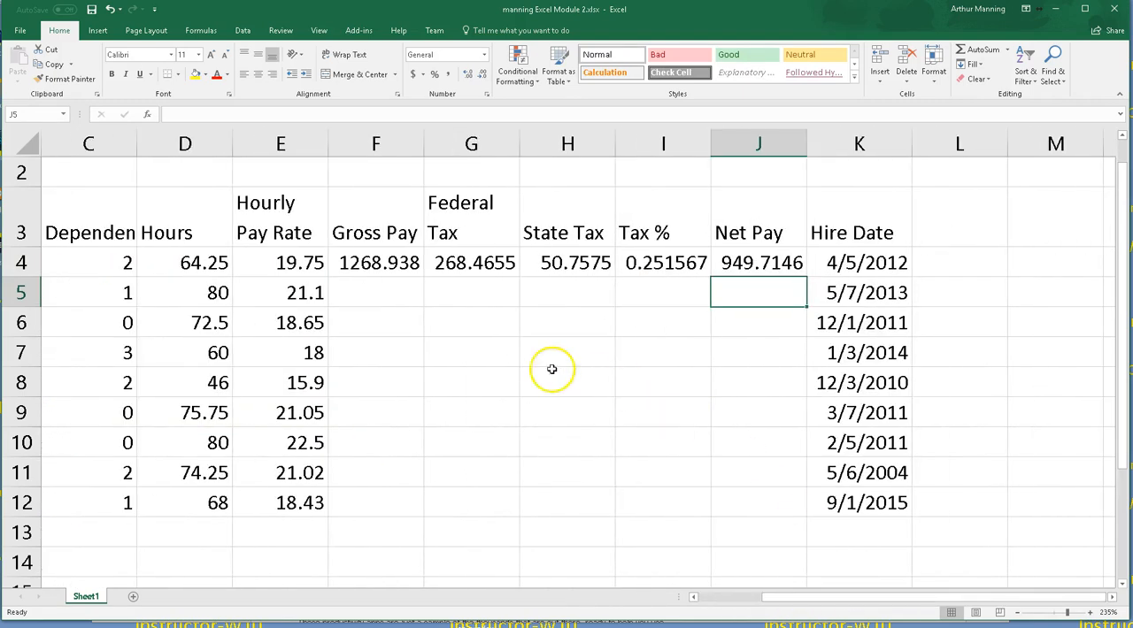
# Step: Copy the F4:J4 payroll formulas down through row 12 with the fill handle
pyautogui.moveTo(380, 263); pyautogui.dragTo(787, 263)
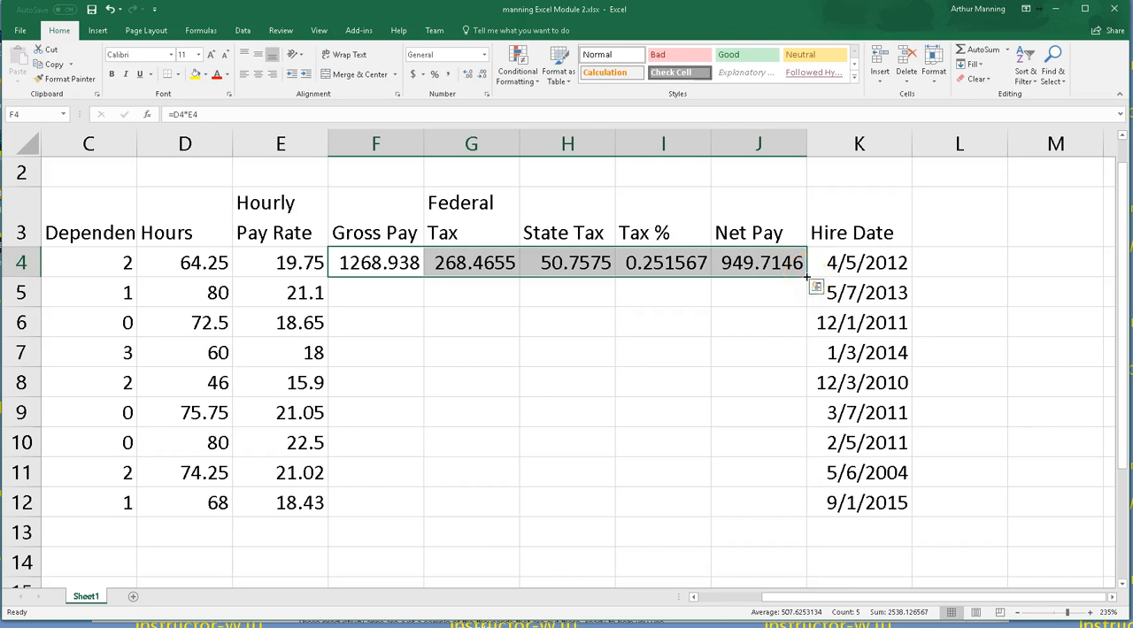
pyautogui.moveTo(807, 277); pyautogui.dragTo(777, 510)
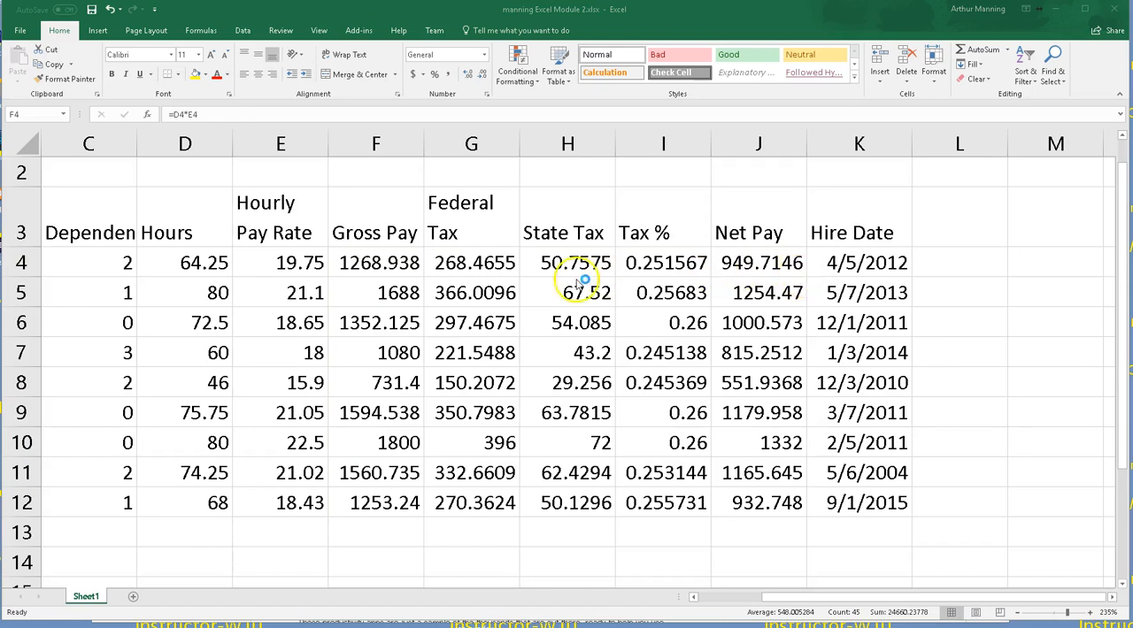
pyautogui.press('F2')
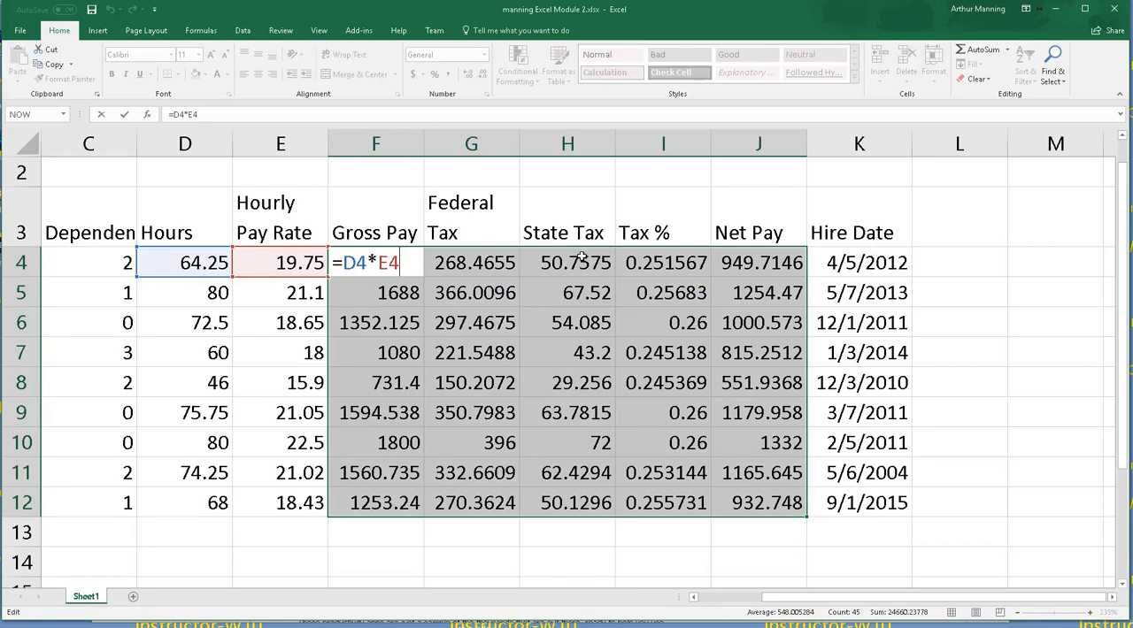
pyautogui.press('Return')
pyautogui.click(567, 562)
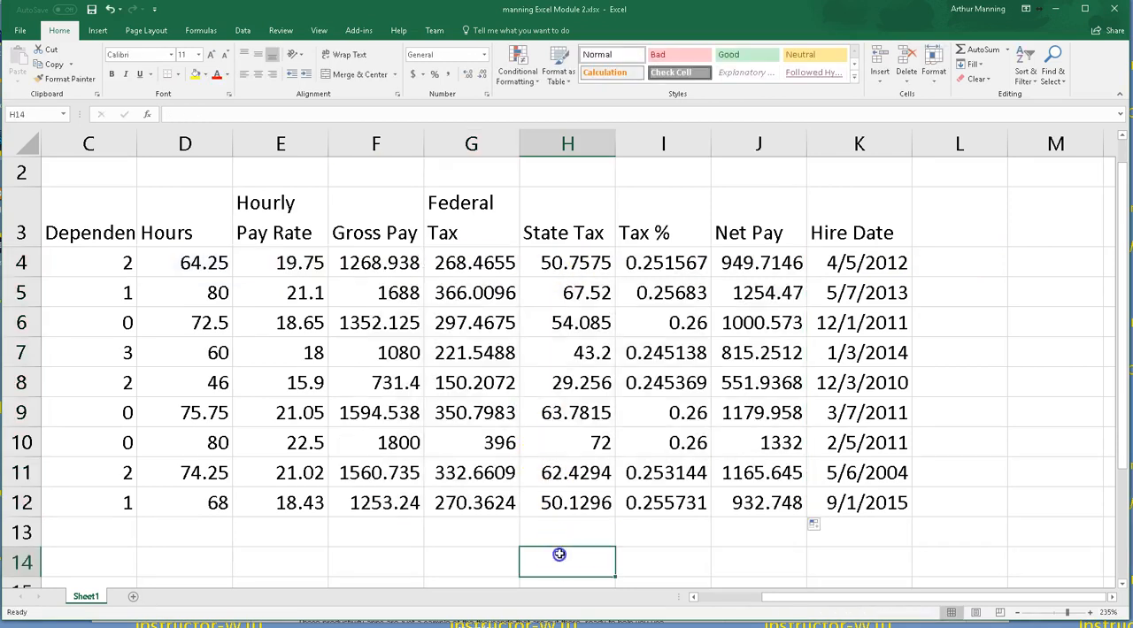
# Step: Examine the copied State Tax formulas in H4 and H5 to compare their cell references
pyautogui.doubleClick(573, 275)
pyautogui.press('Escape')
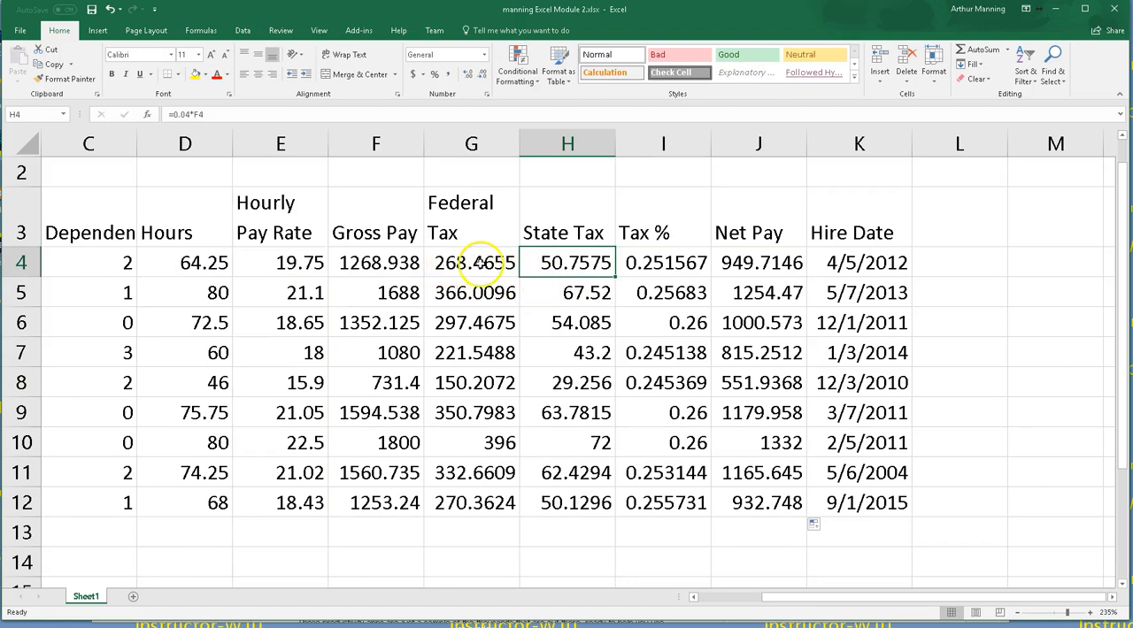
pyautogui.moveTo(371, 263); pyautogui.dragTo(801, 522)
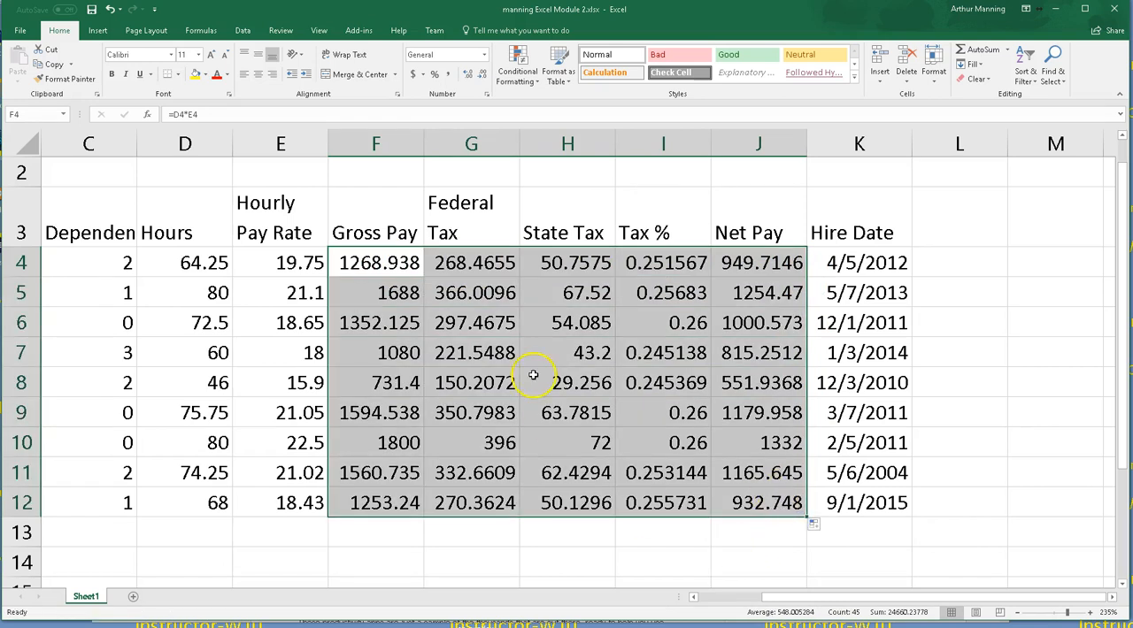
pyautogui.click(543, 550)
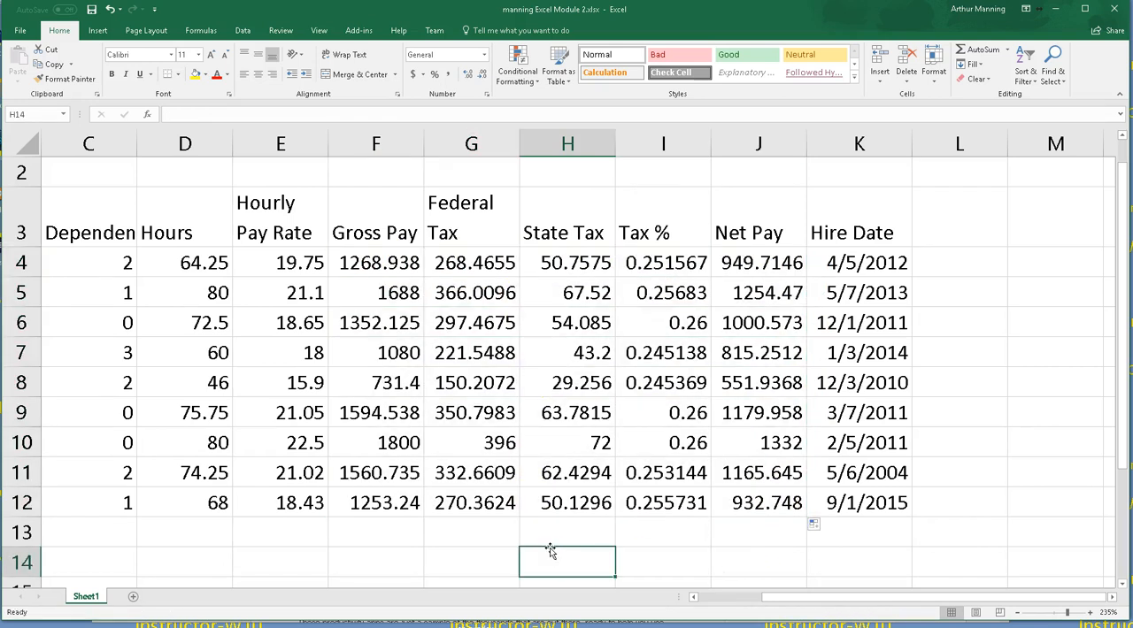
pyautogui.click(606, 264)
pyautogui.click(575, 263)
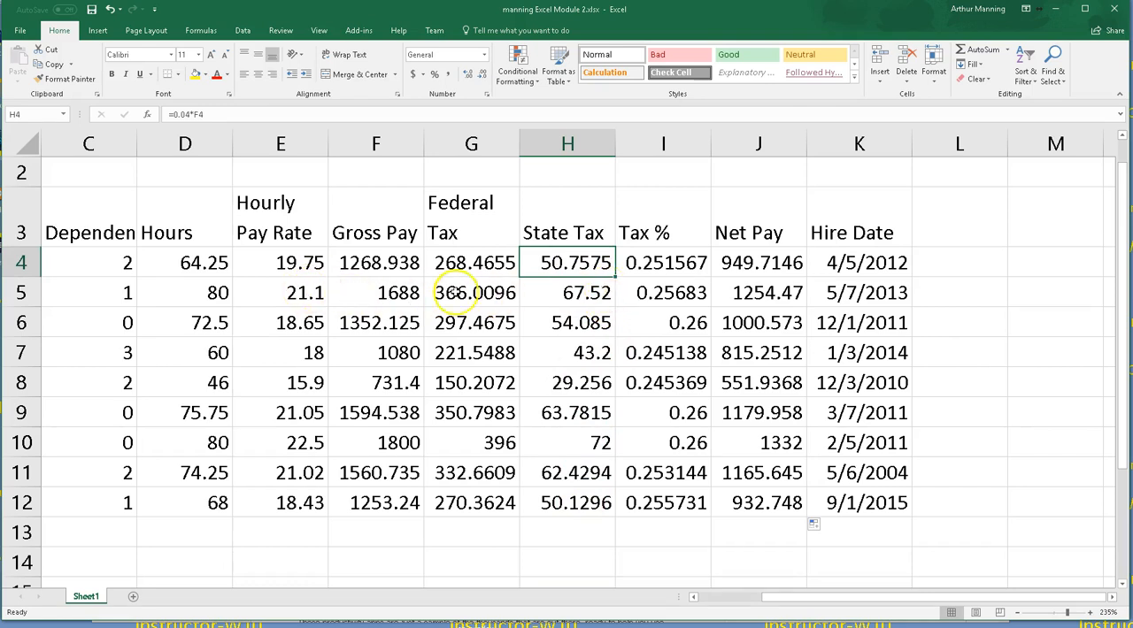
pyautogui.doubleClick(567, 270)
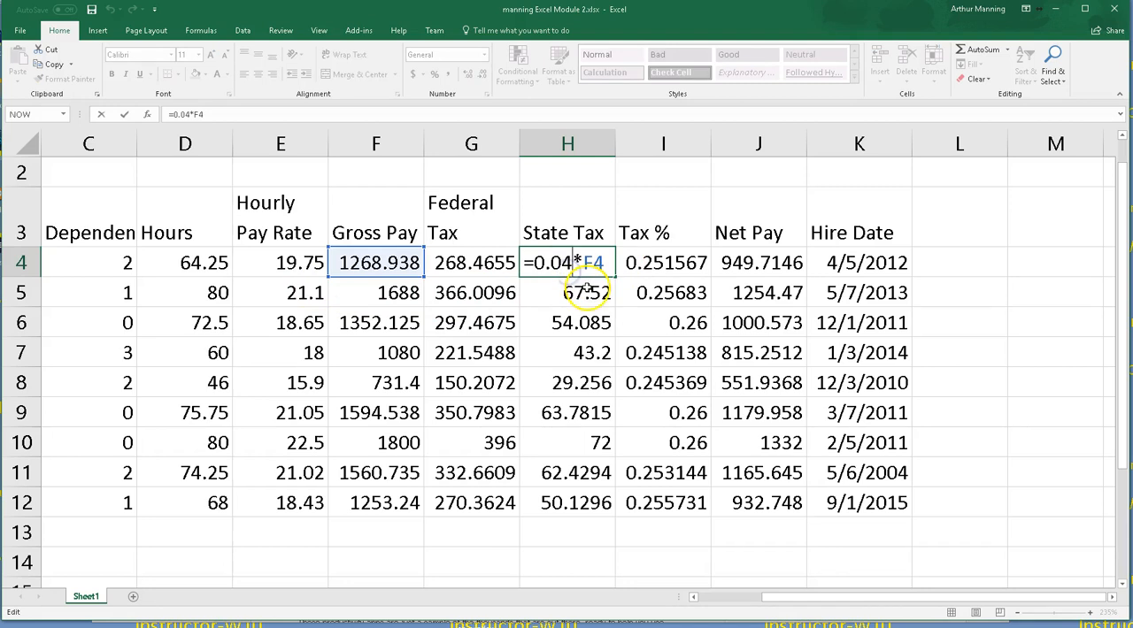
pyautogui.press('Escape')
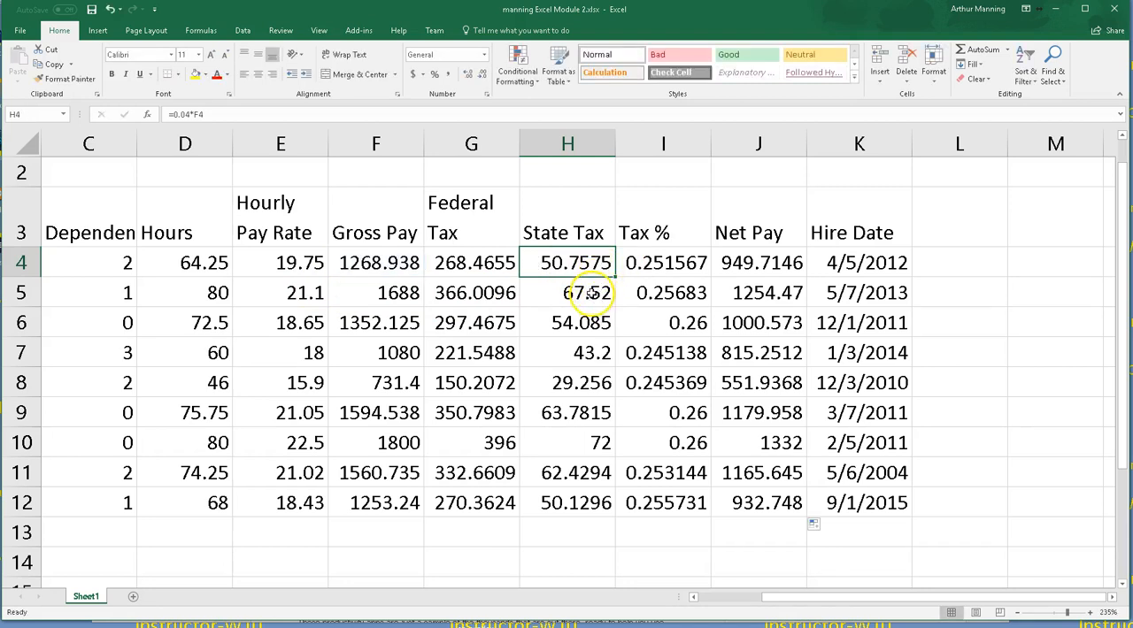
pyautogui.doubleClick(589, 293)
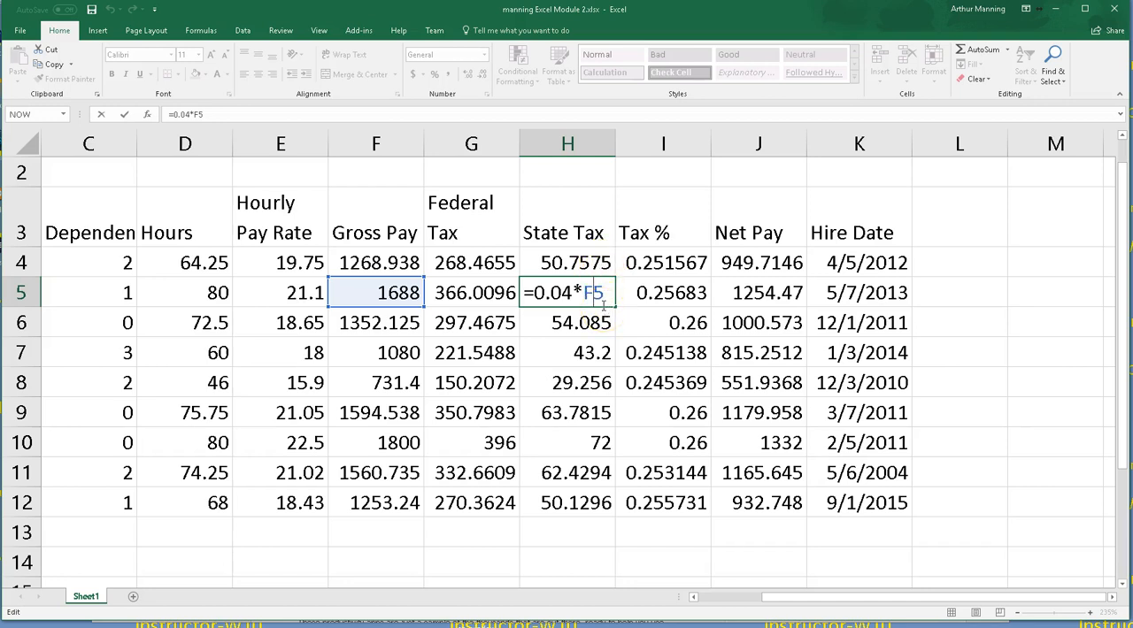
pyautogui.hotkey('ctrl', 'Return')
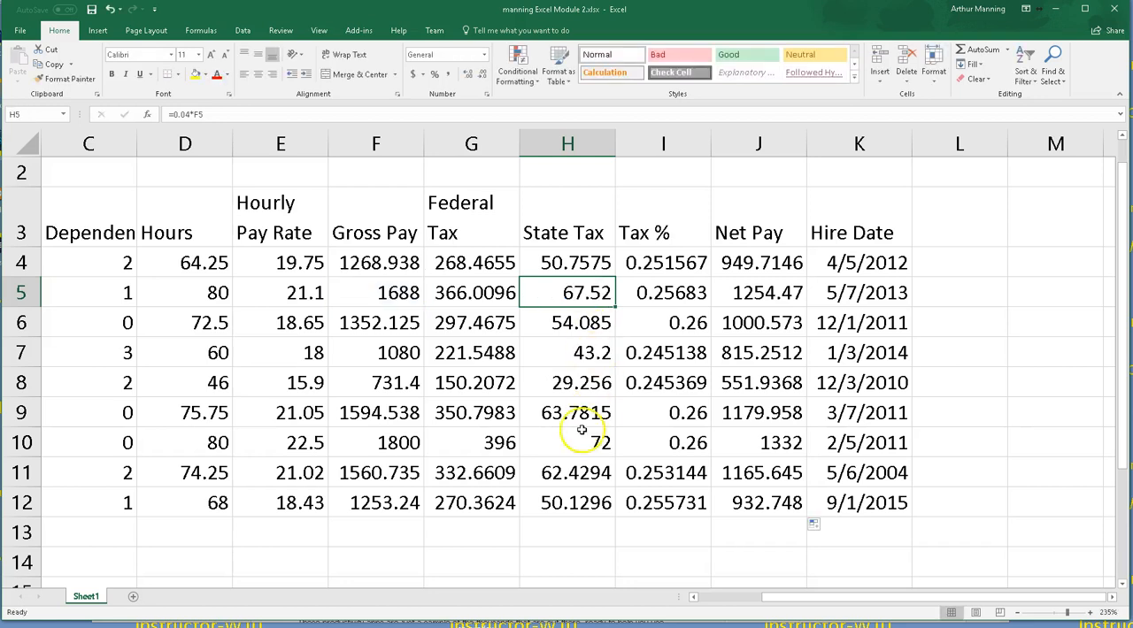
pyautogui.moveTo(843, 604)
pyautogui.mouseDown()
pyautogui.moveTo(791, 602)
pyautogui.moveTo(835, 600)
pyautogui.mouseUp()
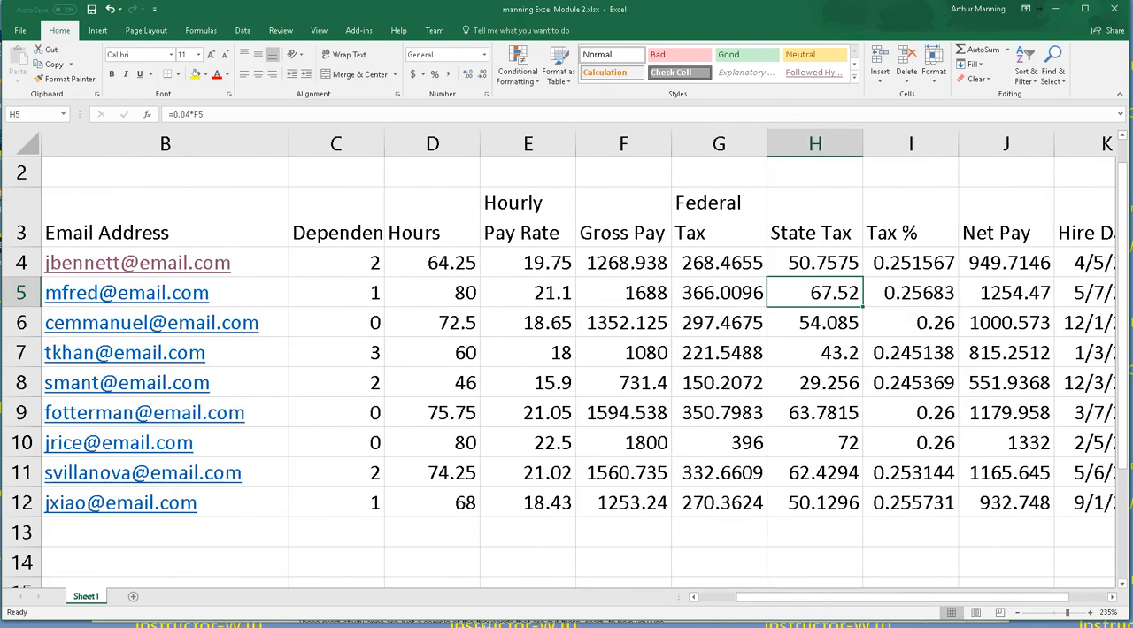
pyautogui.scroll(-1, 567, 354)
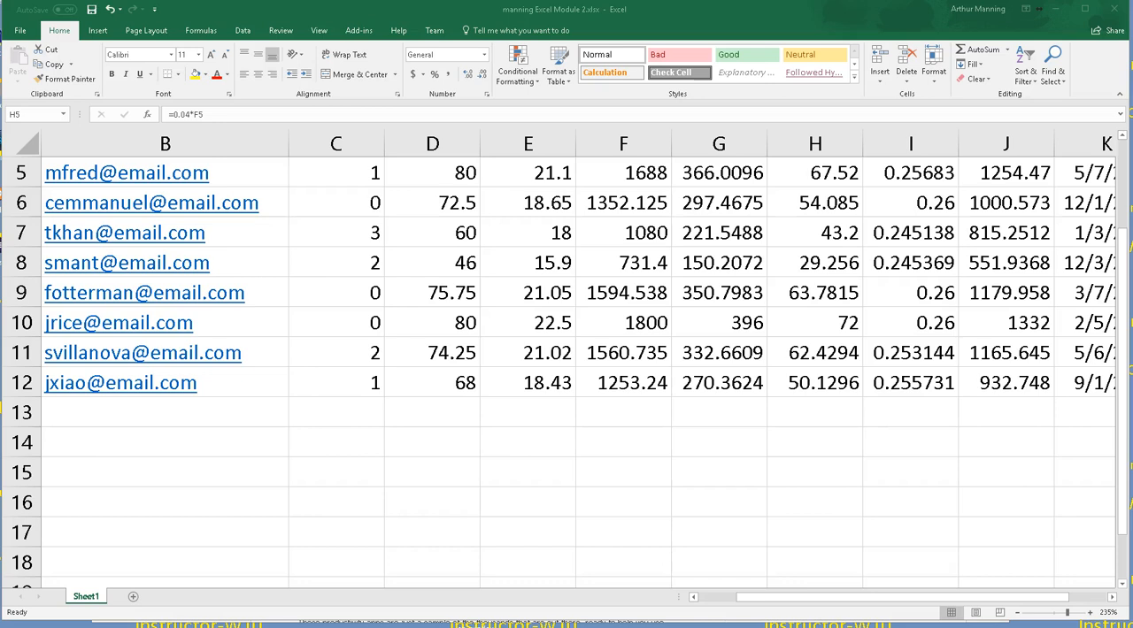
pyautogui.click(738, 450)
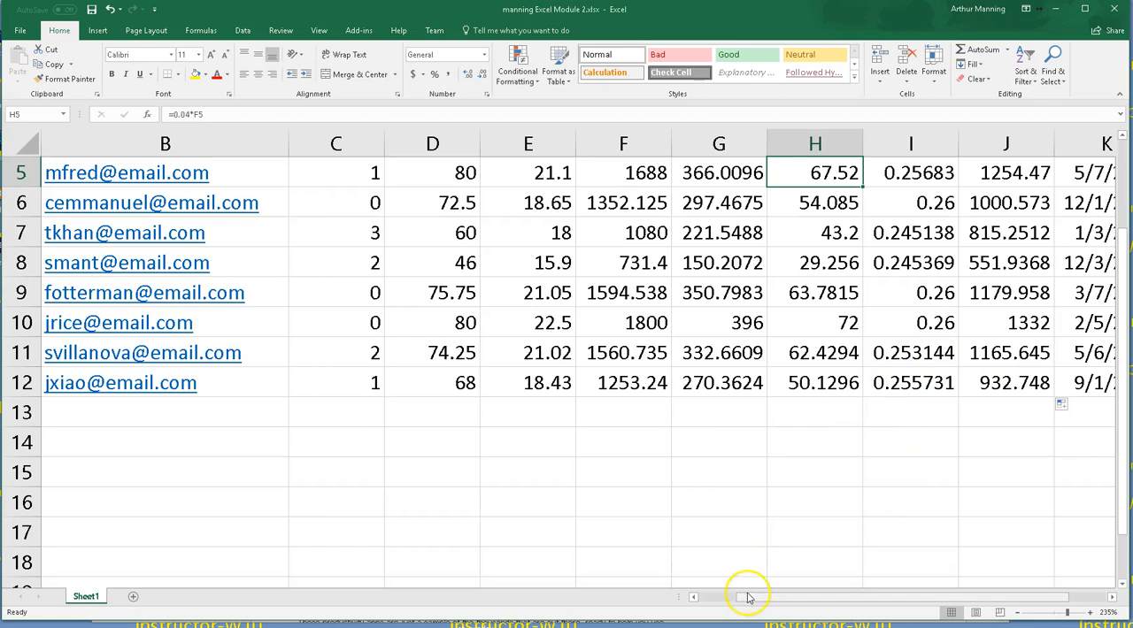
pyautogui.moveTo(748, 597); pyautogui.dragTo(840, 598)
pyautogui.scroll(2, 784, 461)
pyautogui.scroll(-1, 587, 417)
pyautogui.scroll(1, 594, 321)
# Step: Re-examine the State Tax formula in H4 and the Federal Tax formula in G4 and its filled column
pyautogui.click(576, 285)
pyautogui.doubleClick(573, 291)
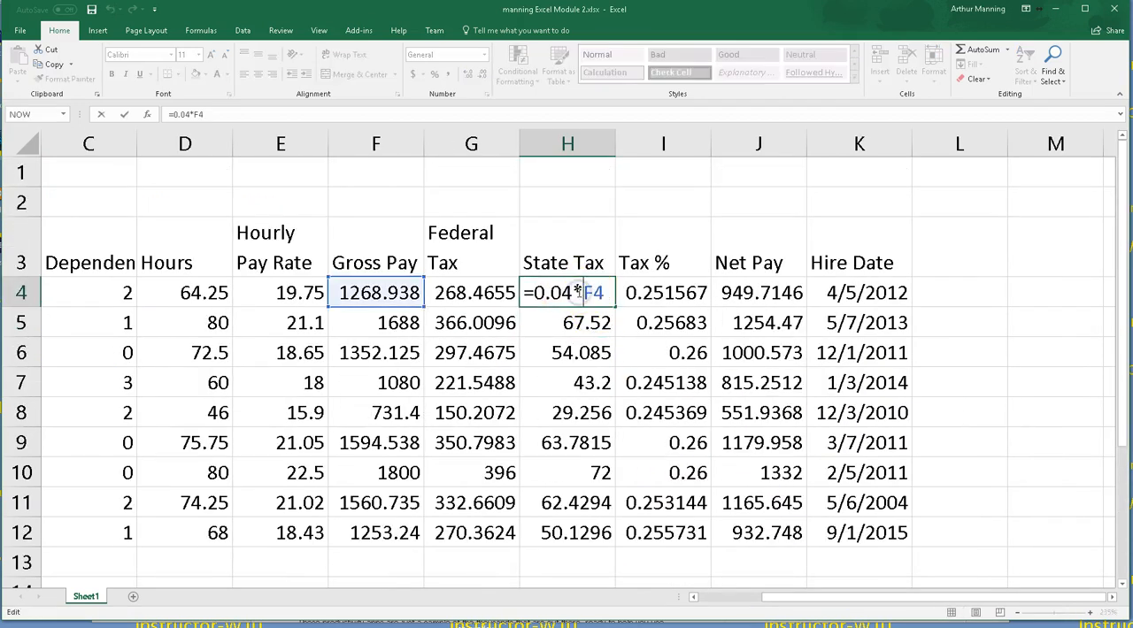
pyautogui.press('Escape')
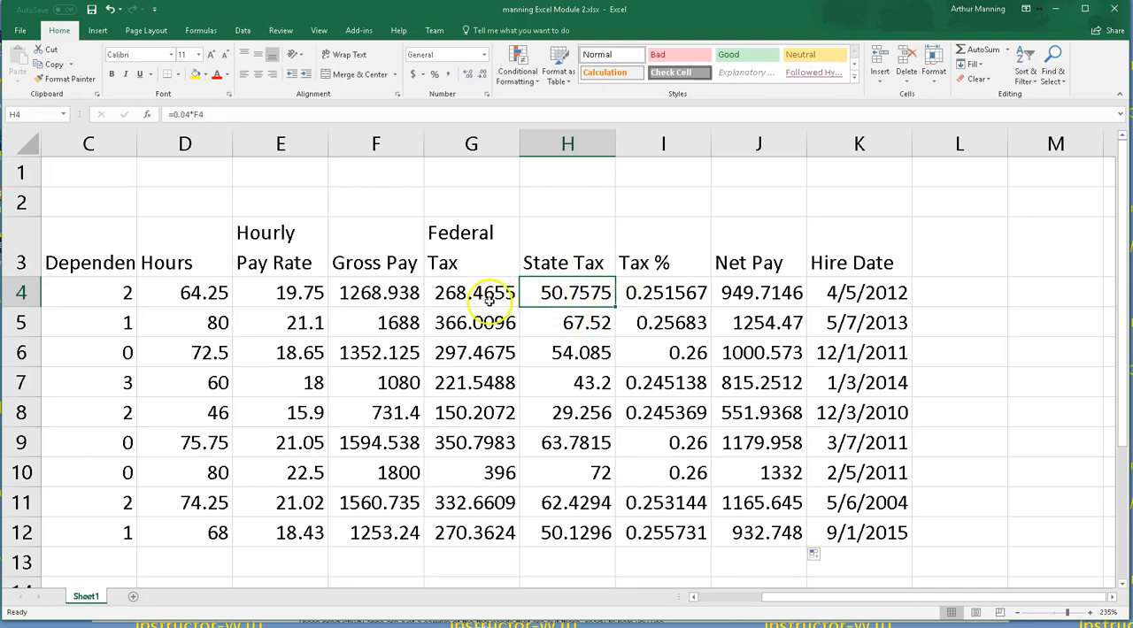
pyautogui.doubleClick(461, 295)
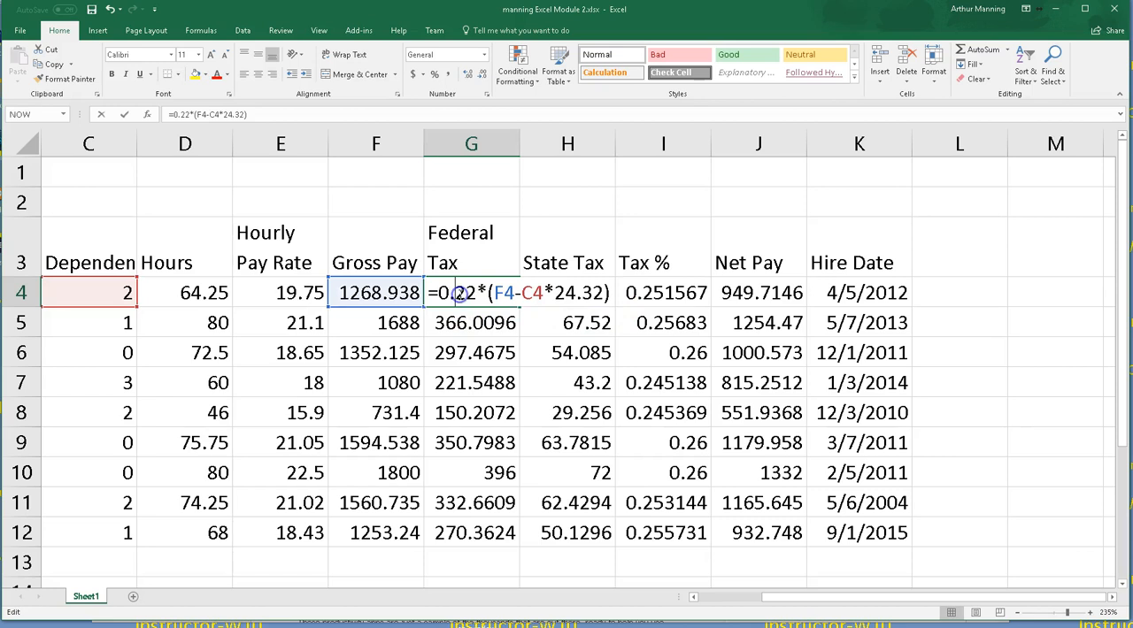
pyautogui.press('Escape')
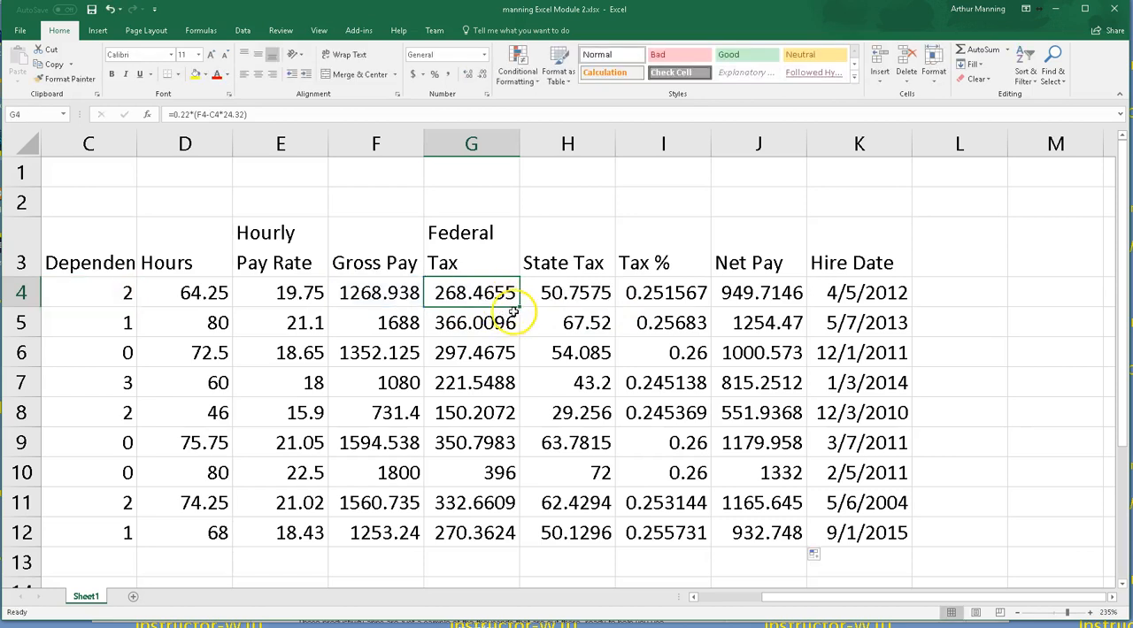
pyautogui.moveTo(519, 306); pyautogui.dragTo(517, 545)
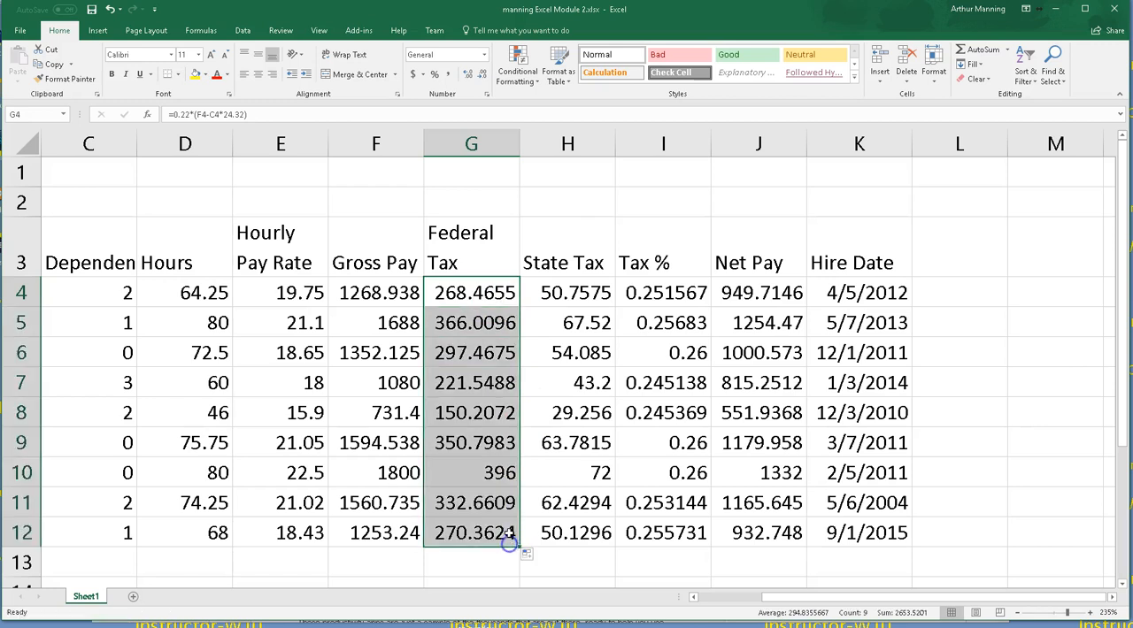
pyautogui.click(493, 297)
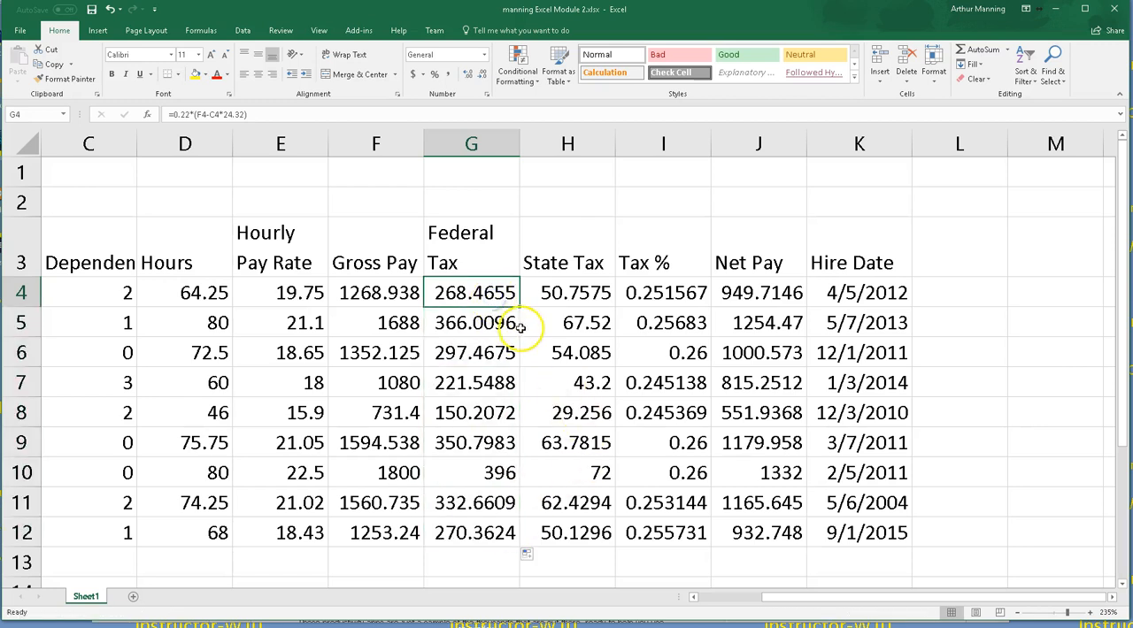
# Step: Display formulas instead of values to examine the State Tax formula in H4
pyautogui.click(582, 299)
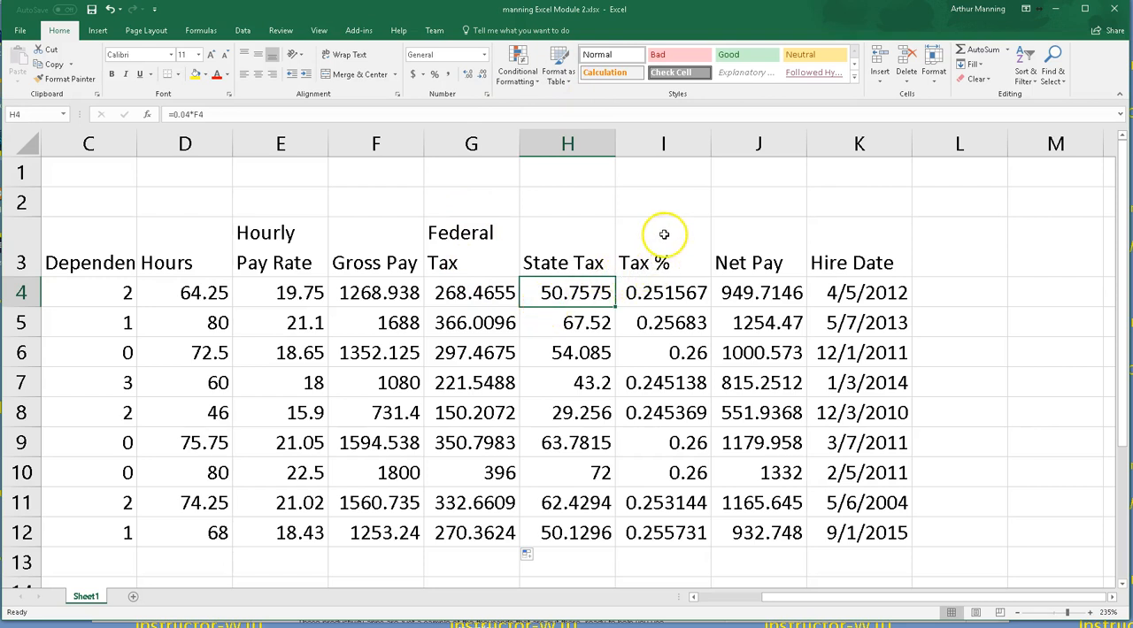
pyautogui.click(487, 203)
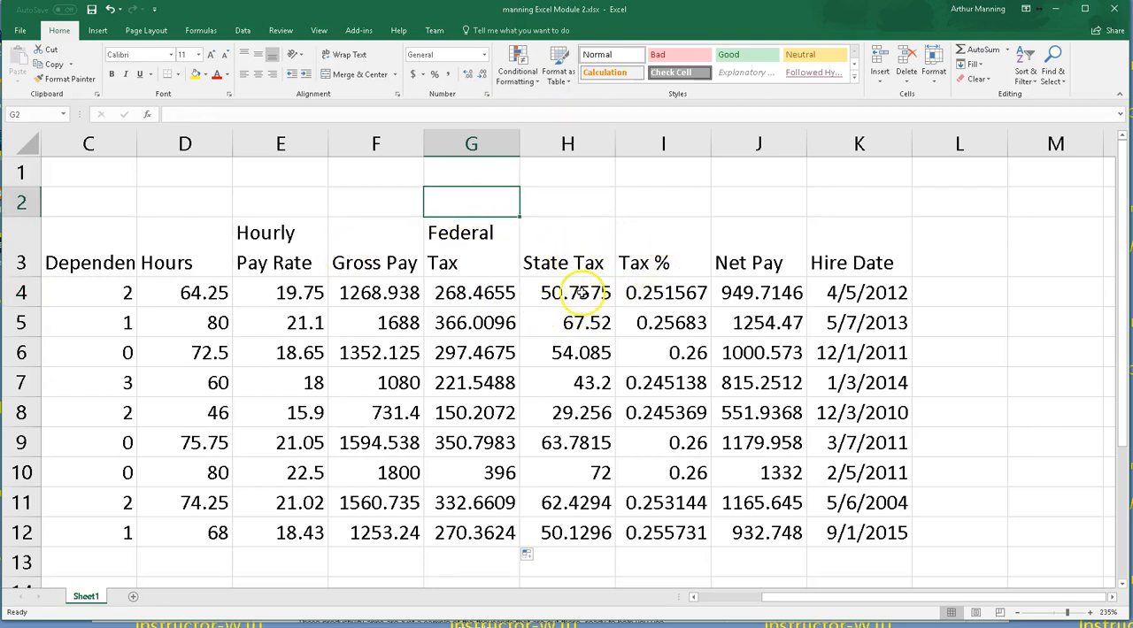
pyautogui.click(581, 293)
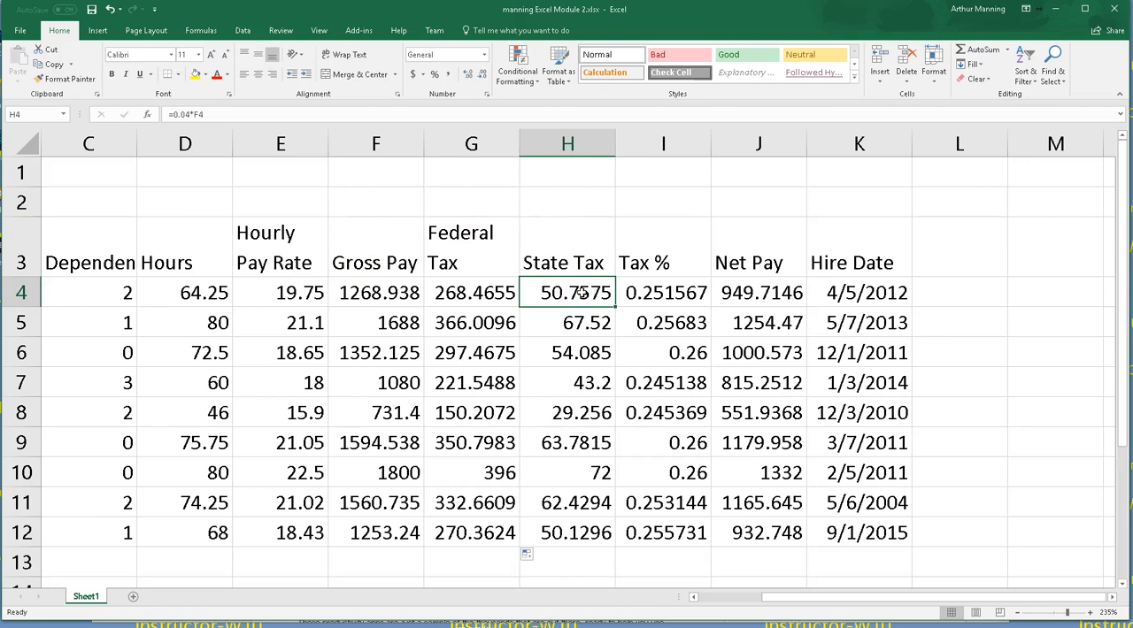
pyautogui.hotkey('ctrl', '`')
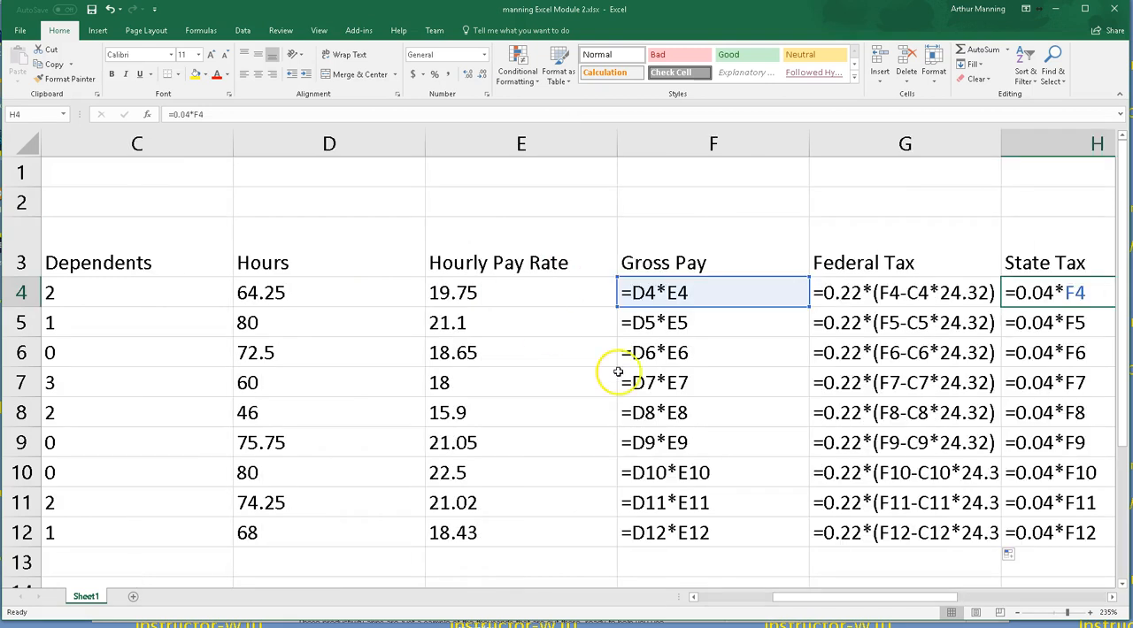
pyautogui.moveTo(835, 602); pyautogui.dragTo(941, 616)
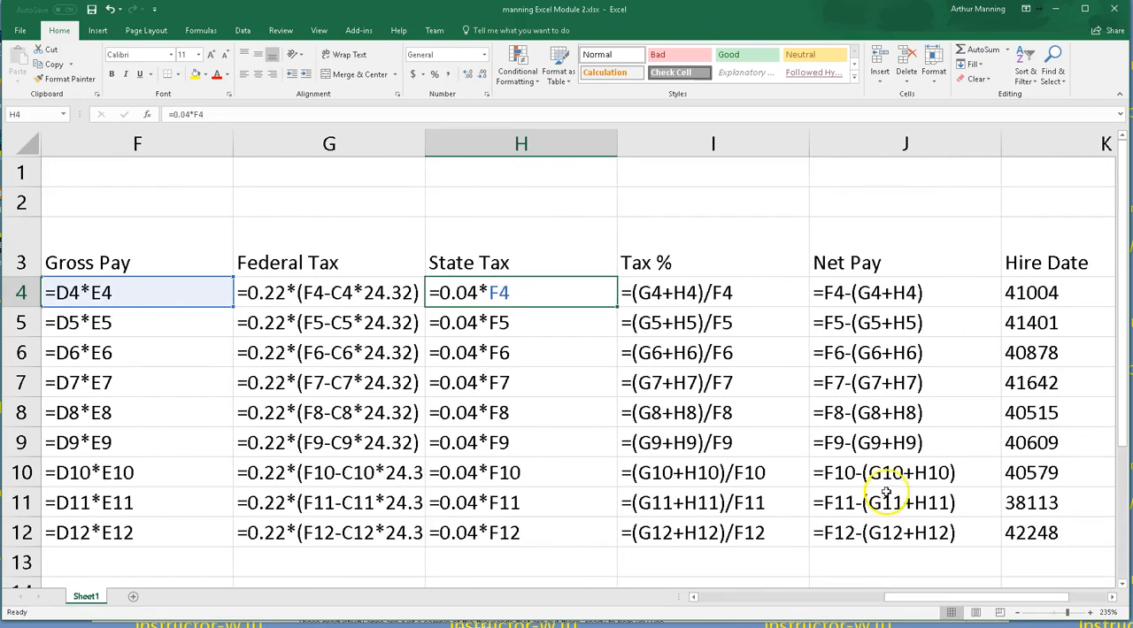
pyautogui.click(858, 392)
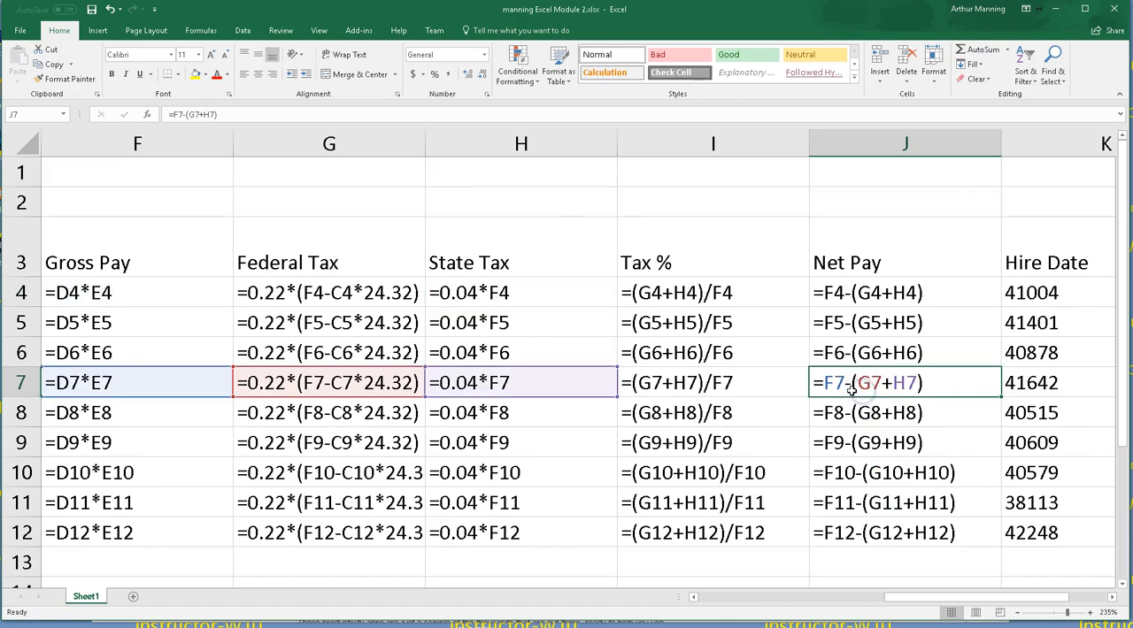
pyautogui.hotkey('ctrl', '-')
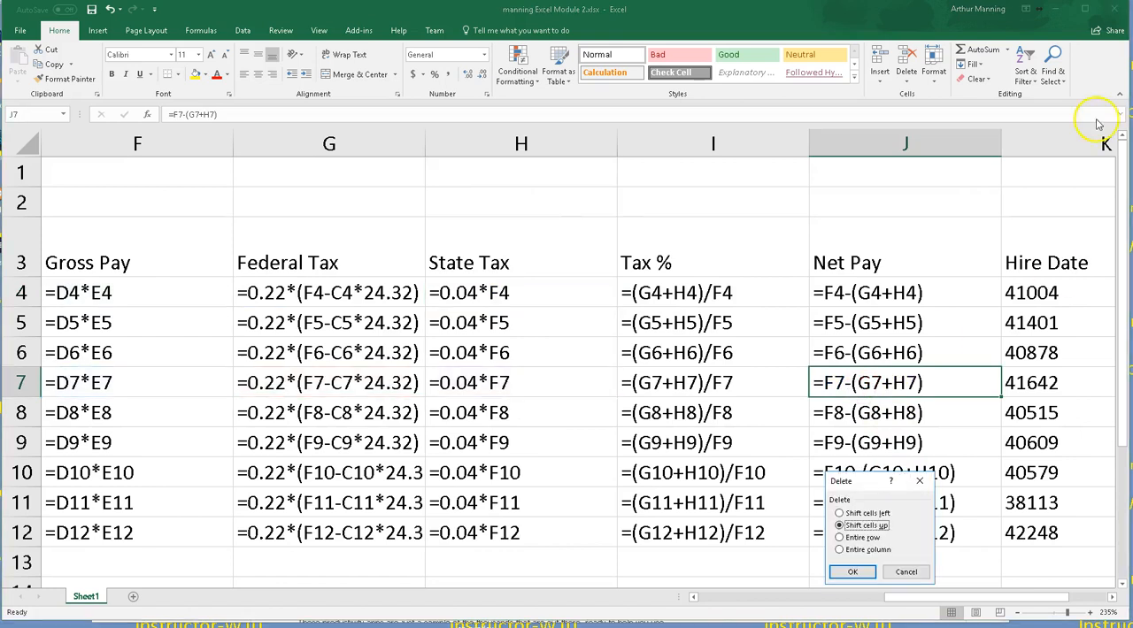
pyautogui.press('Escape')
pyautogui.click(943, 204)
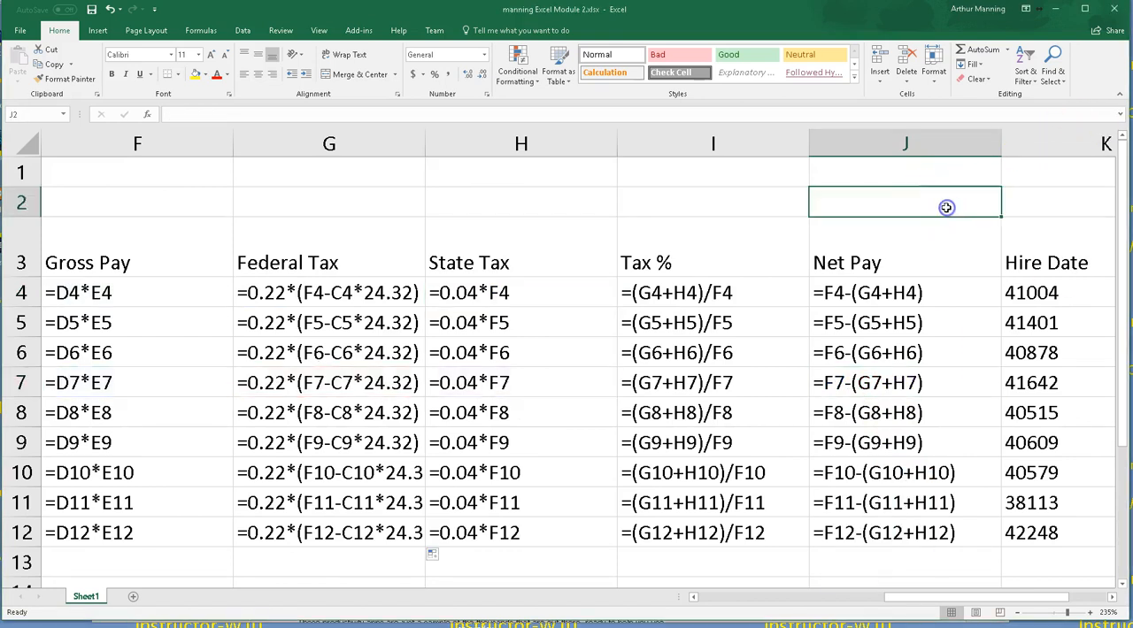
# Step: Toggle the formula view off and on while scrolling through the payroll columns to review their formulas
pyautogui.scroll(-1, 945, 207)
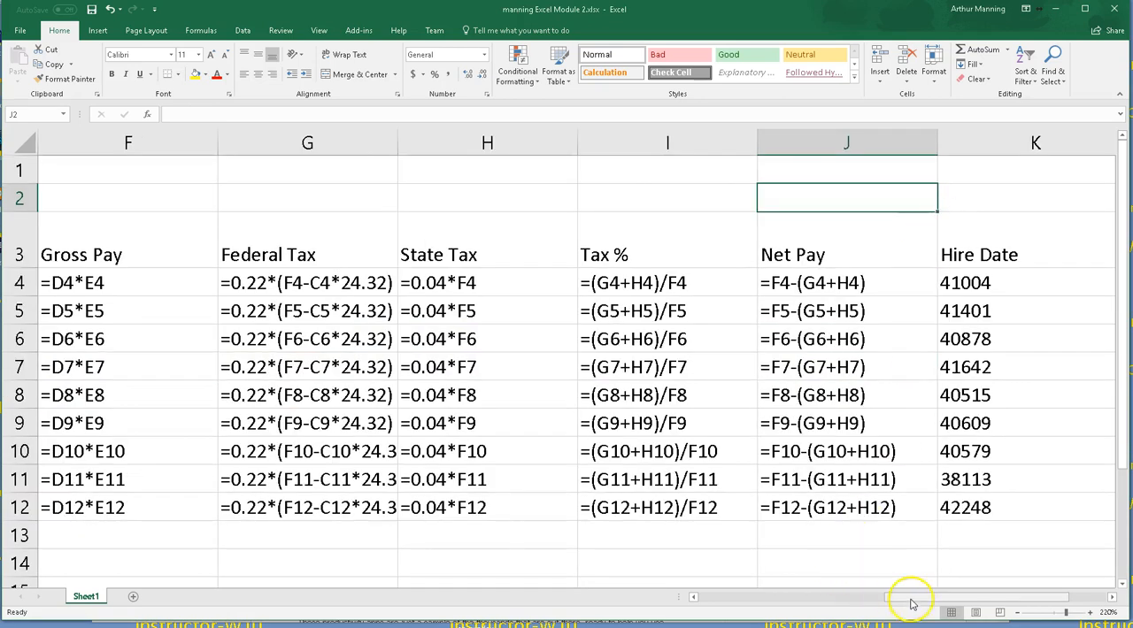
pyautogui.moveTo(916, 600)
pyautogui.mouseDown()
pyautogui.moveTo(874, 613)
pyautogui.moveTo(897, 609)
pyautogui.mouseUp()
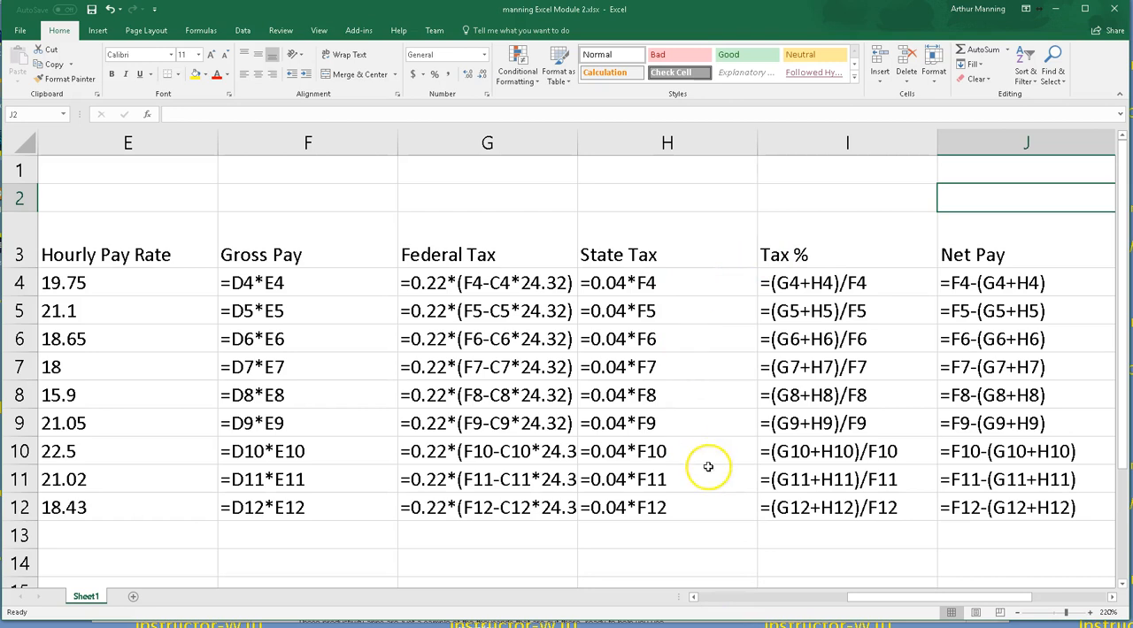
pyautogui.hotkey('ctrl', '`')
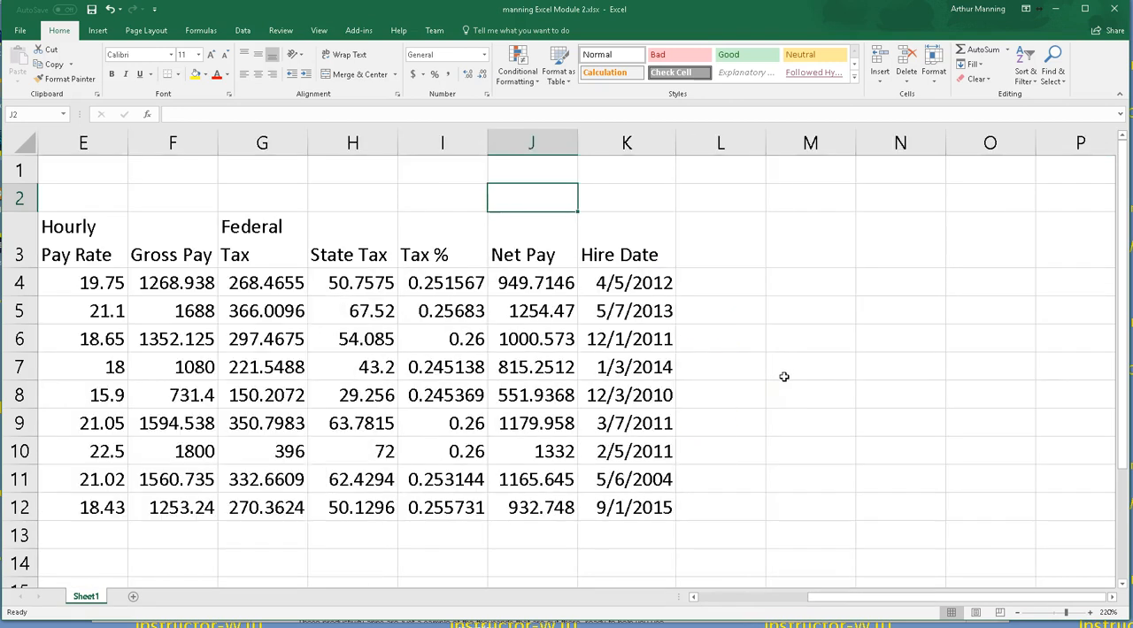
pyautogui.hotkey('ctrl', '`')
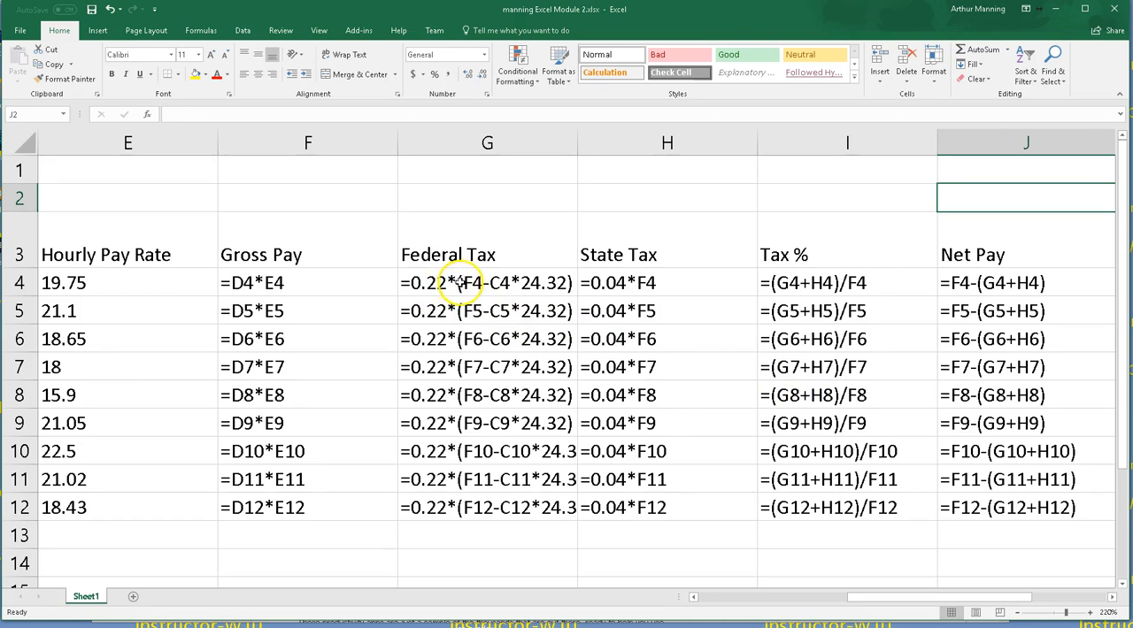
pyautogui.hotkey('ctrl', '`')
pyautogui.moveTo(860, 594); pyautogui.dragTo(729, 600)
pyautogui.scroll(-1, 450, 529)
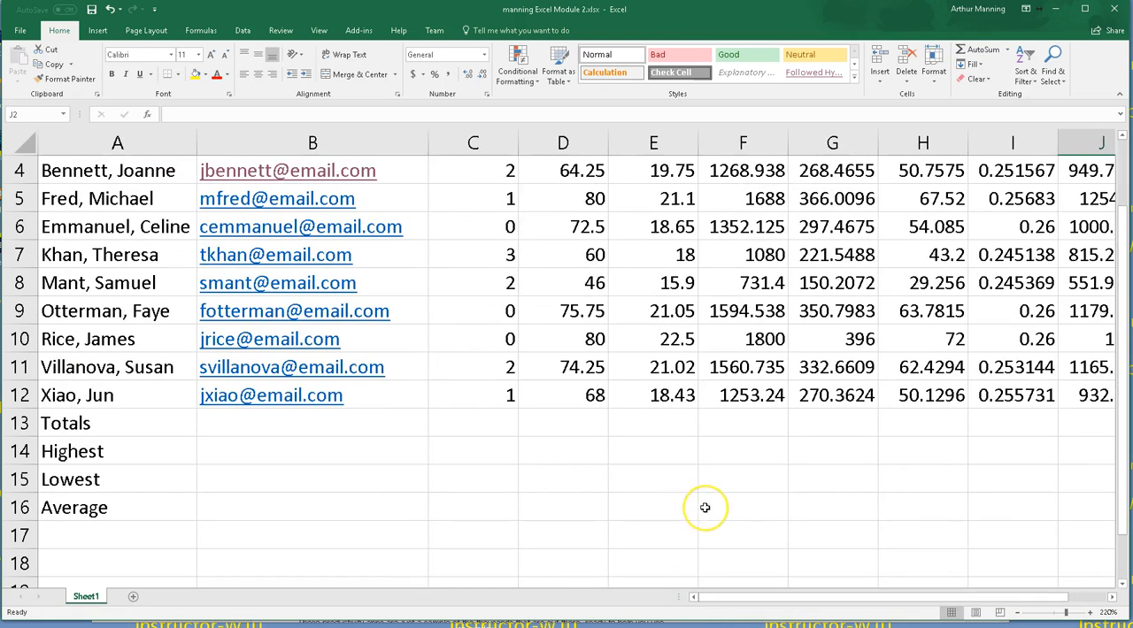
pyautogui.scroll(1, 705, 507)
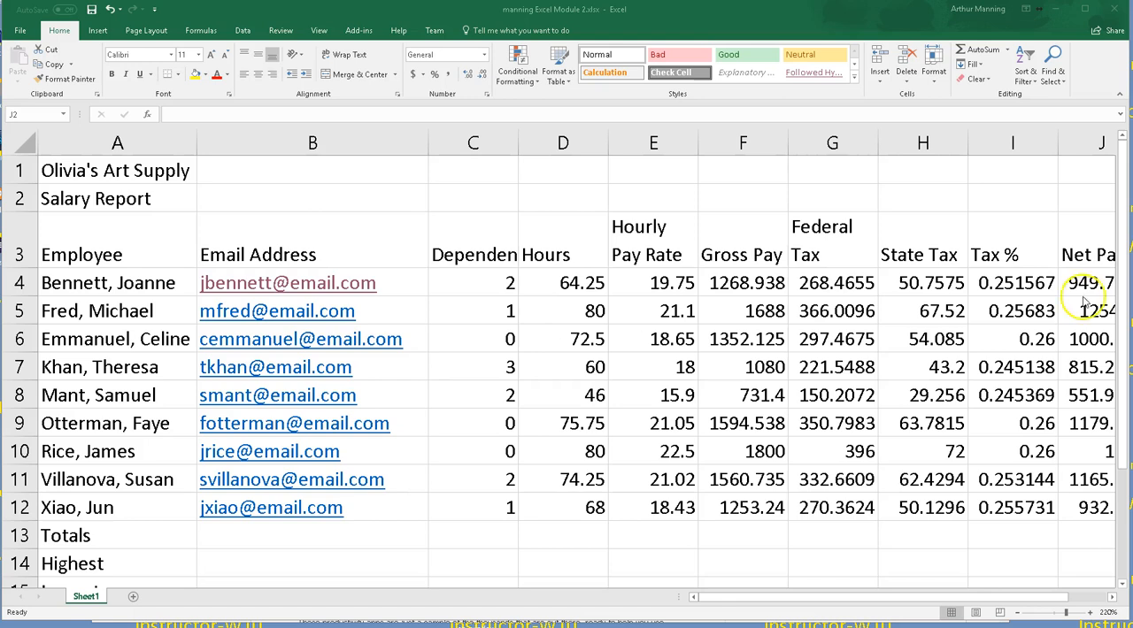
# Step: Total the Hours column in D13 with AutoSum
pyautogui.click(553, 532)
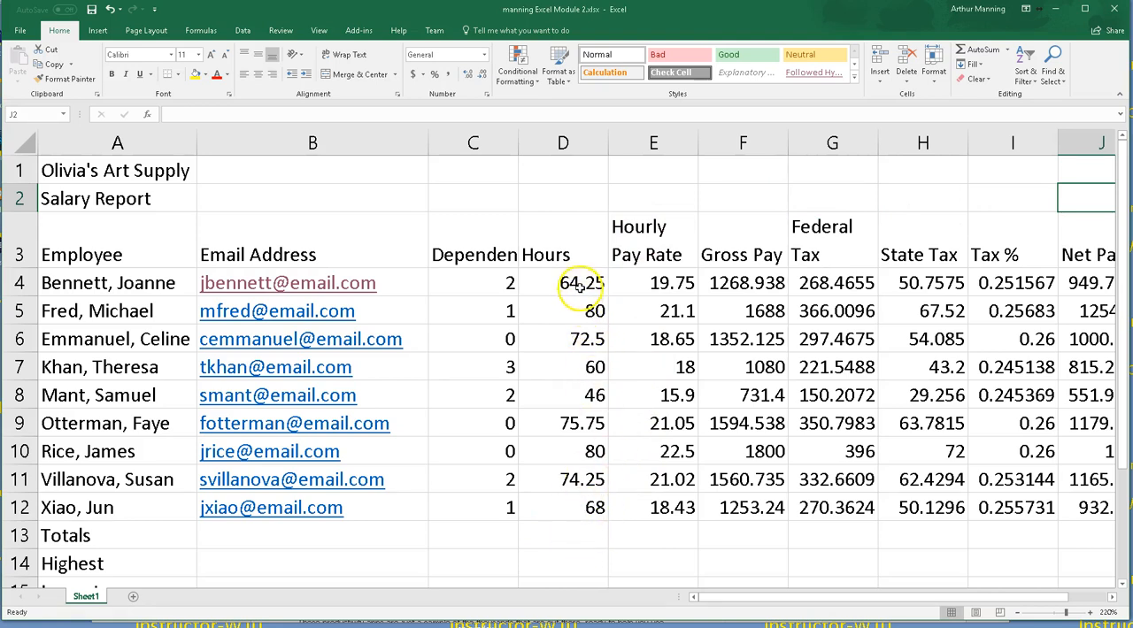
pyautogui.click(571, 537)
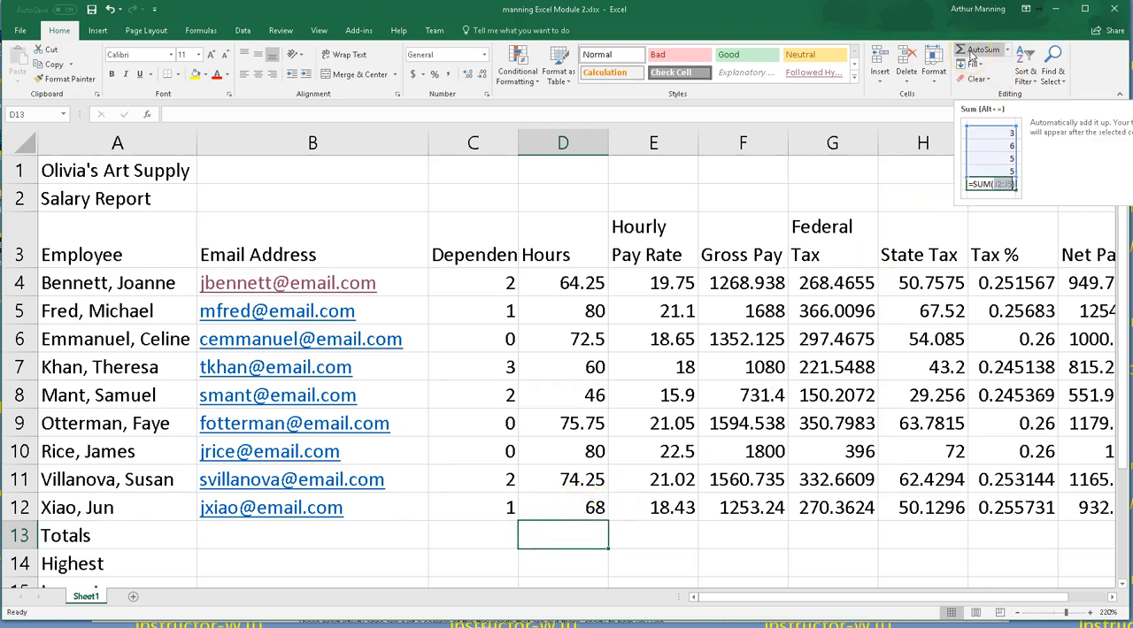
pyautogui.click(970, 55)
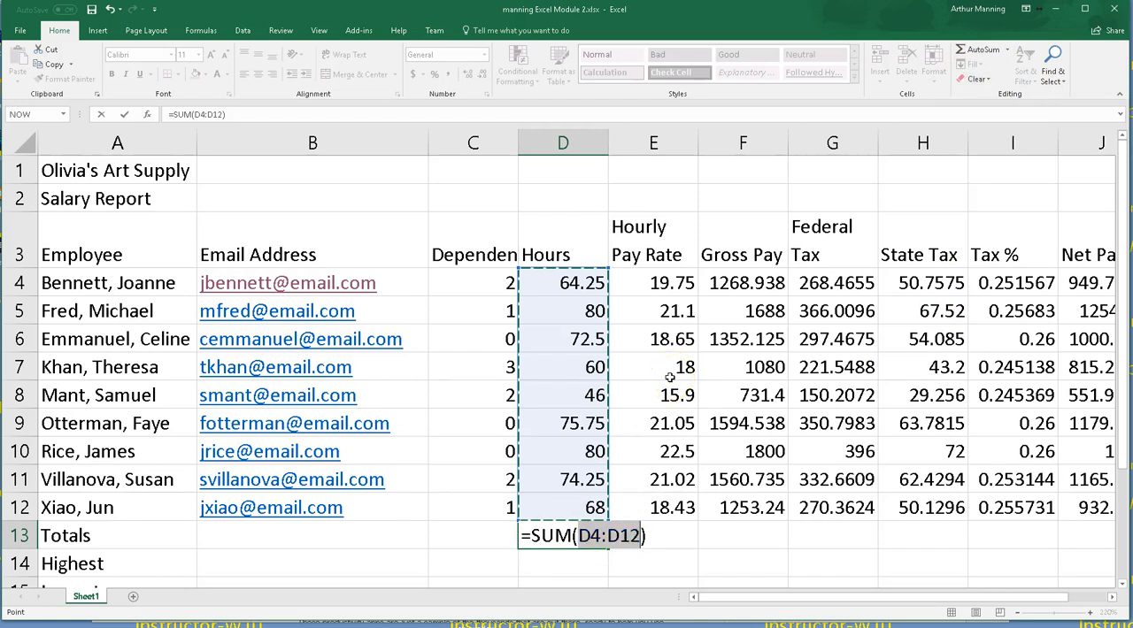
pyautogui.press('Return')
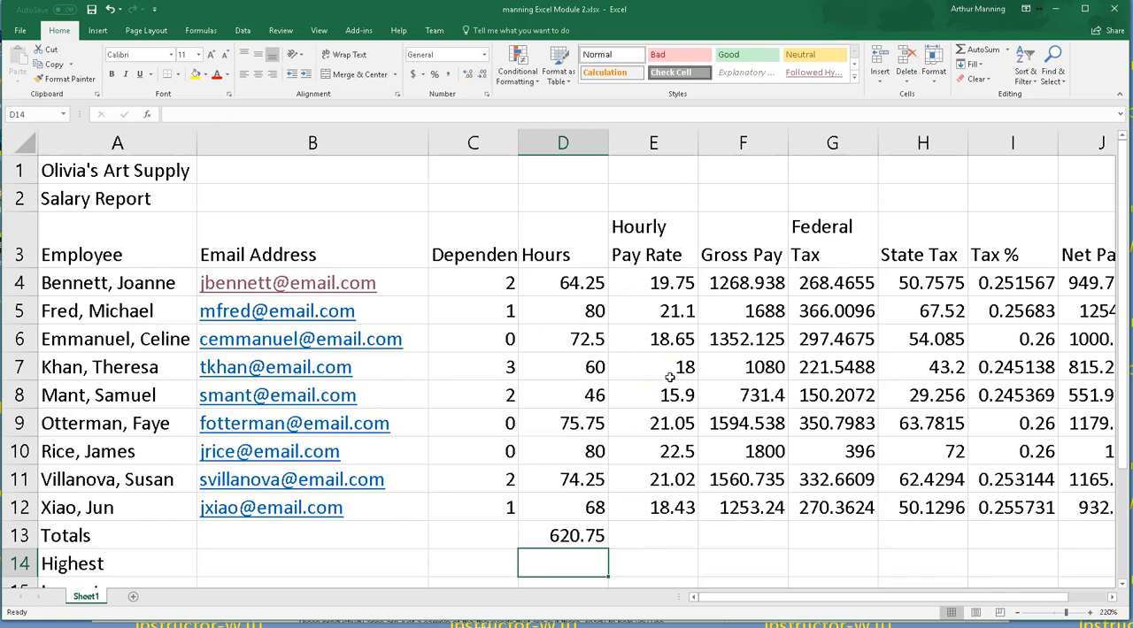
# Step: Total the Gross Pay, Federal Tax and State Tax columns in F13:H13 with AutoSum
pyautogui.click(755, 537)
pyautogui.moveTo(755, 537); pyautogui.dragTo(908, 537)
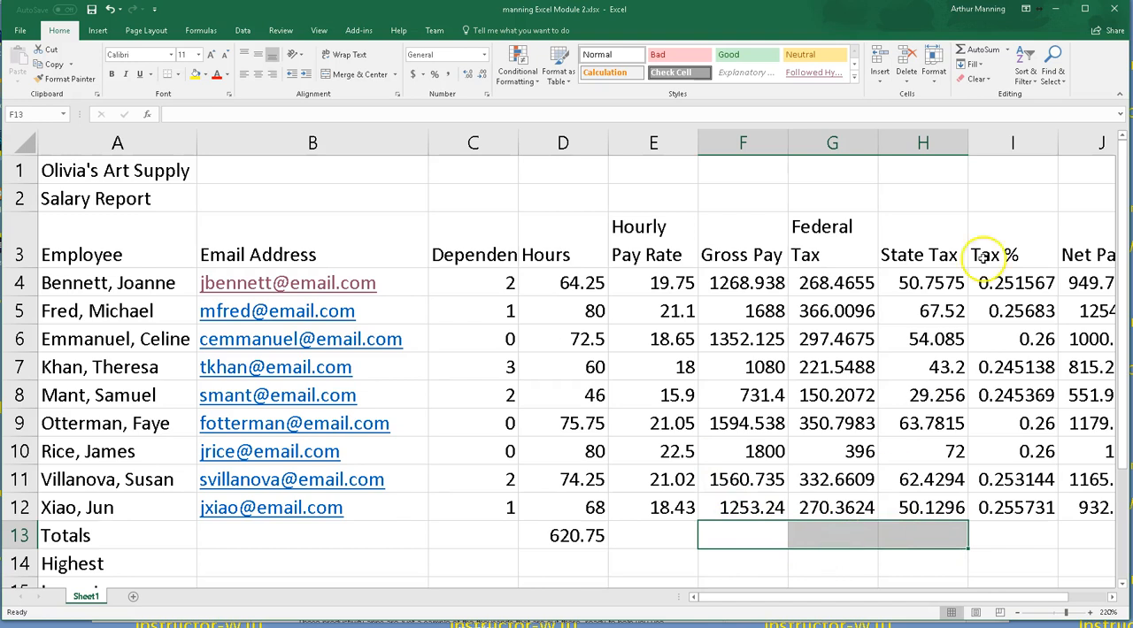
pyautogui.click(967, 52)
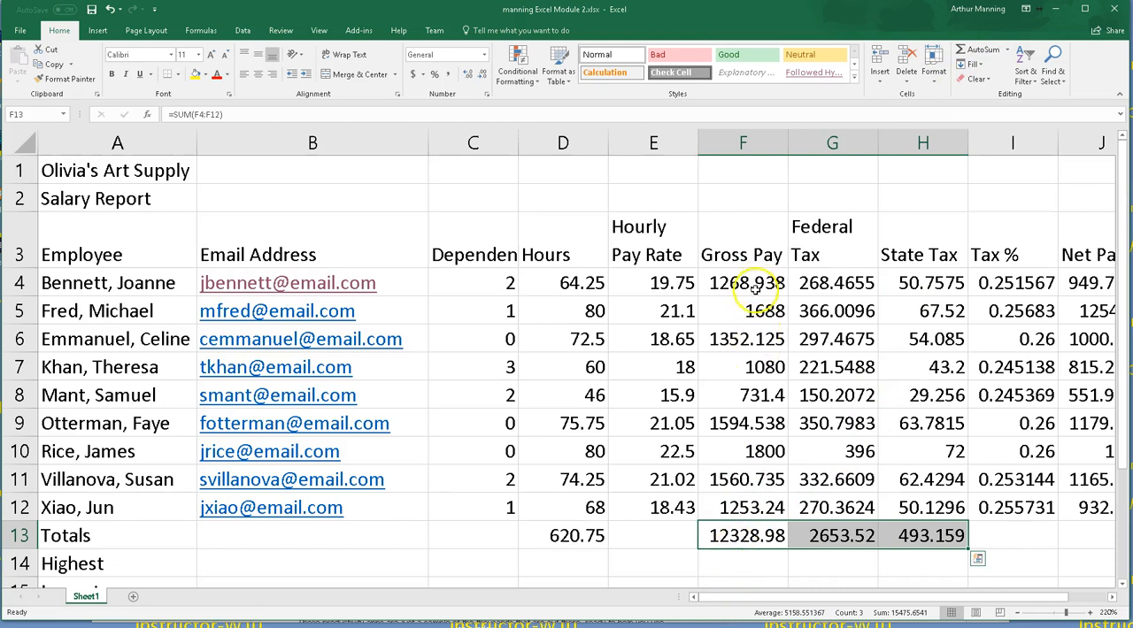
pyautogui.click(737, 580)
pyautogui.doubleClick(736, 540)
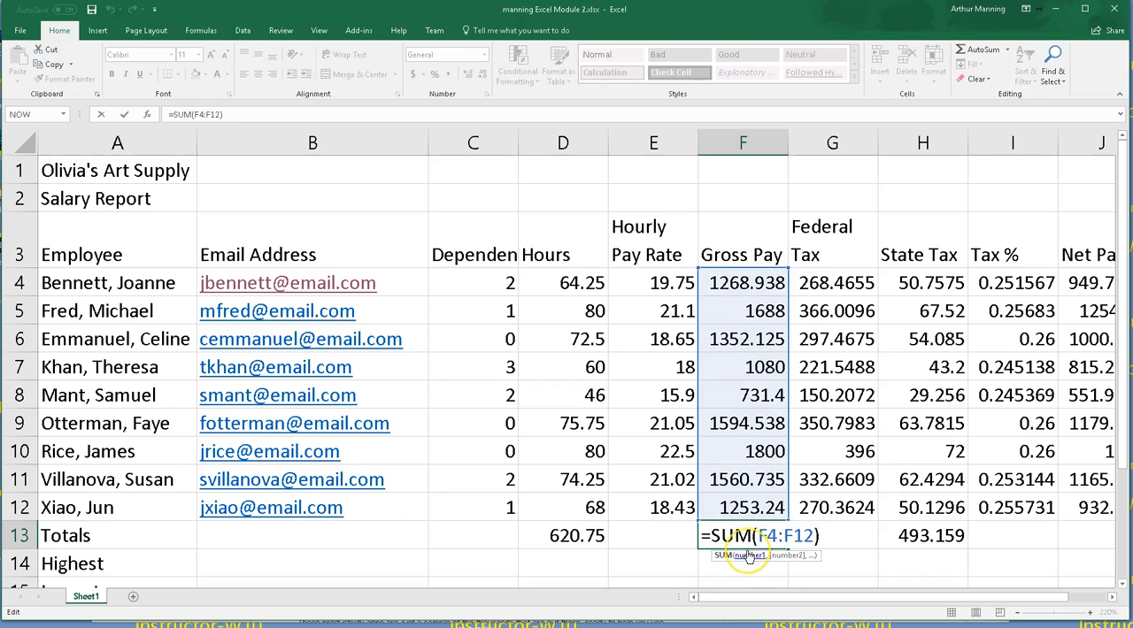
pyautogui.press('Return')
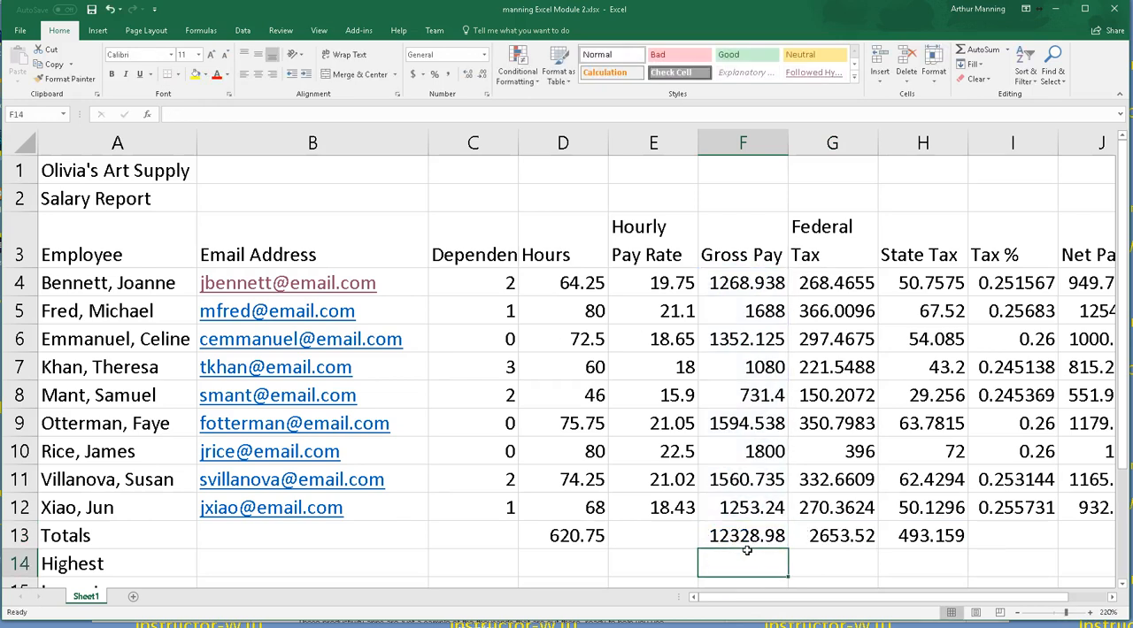
pyautogui.moveTo(753, 538); pyautogui.dragTo(935, 535)
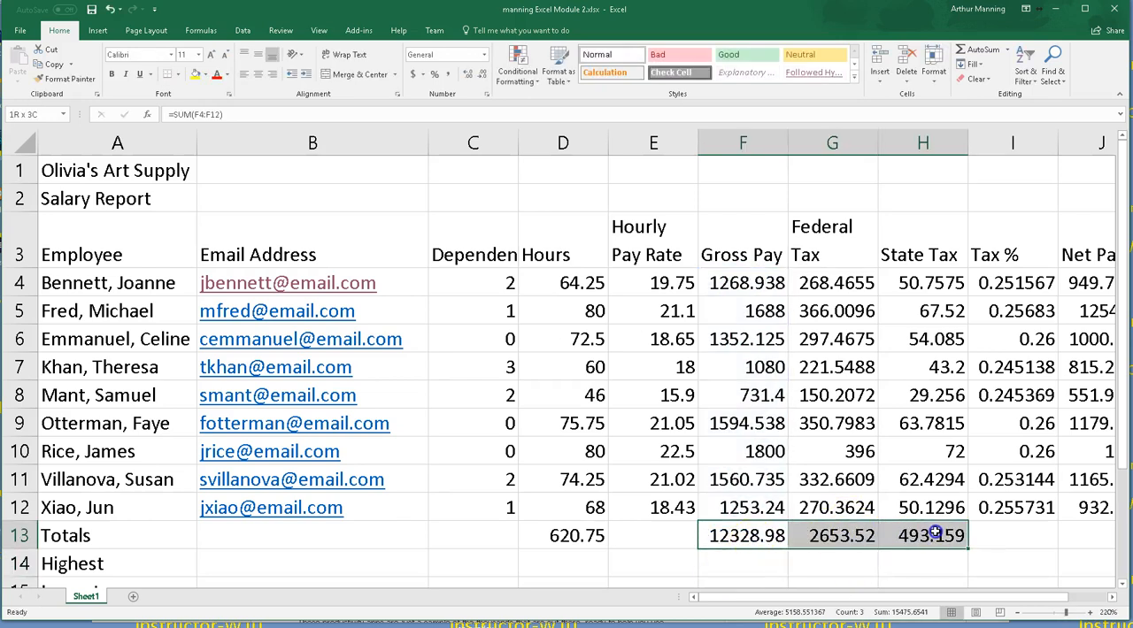
pyautogui.click(963, 51)
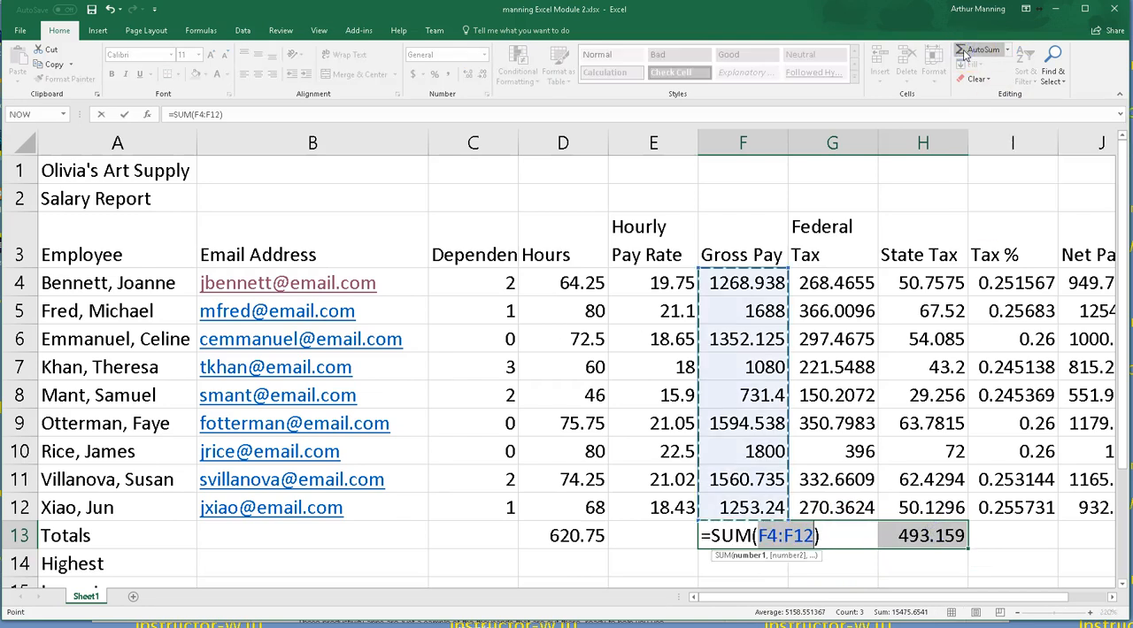
pyautogui.press('Return')
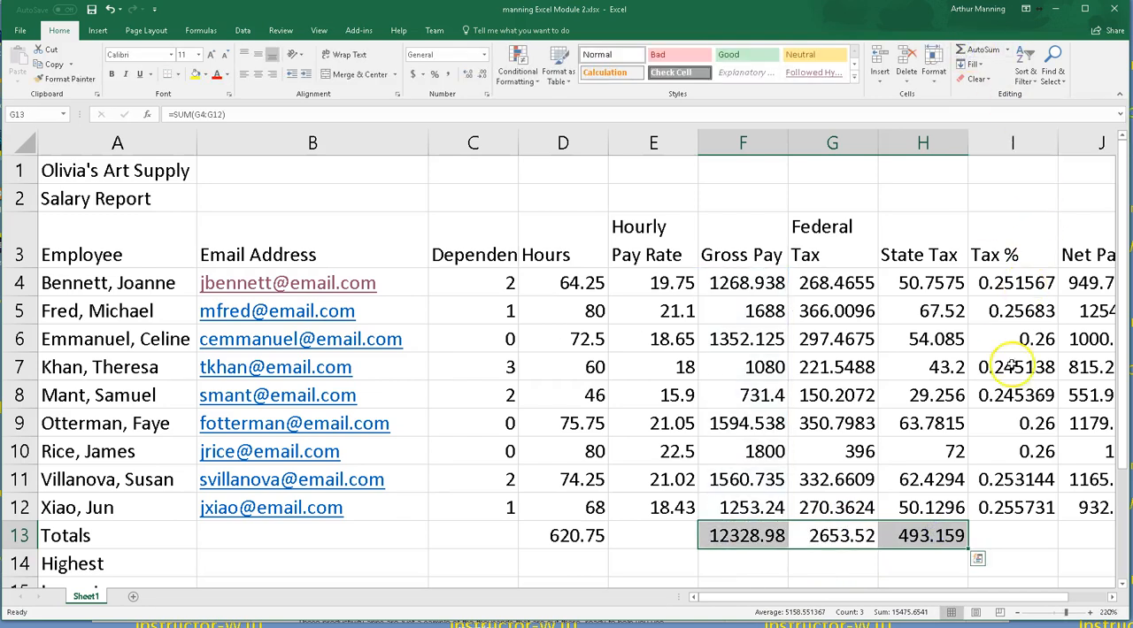
# Step: Total the Net Pay column in J13 with AutoSum
pyautogui.click(1027, 582)
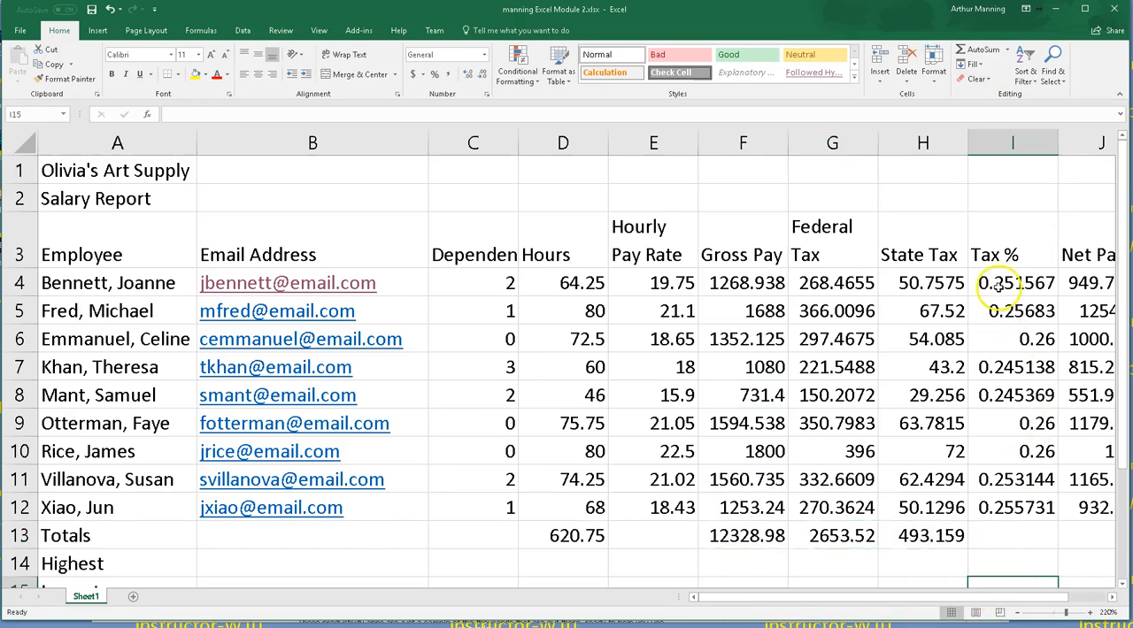
pyautogui.moveTo(805, 599); pyautogui.dragTo(929, 601)
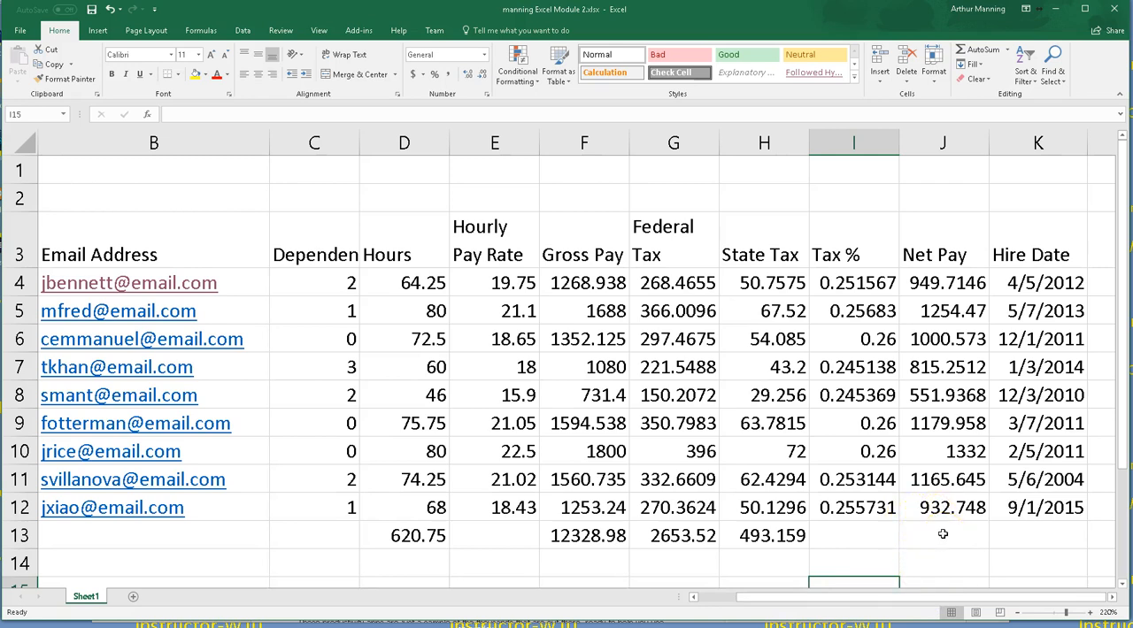
pyautogui.click(942, 534)
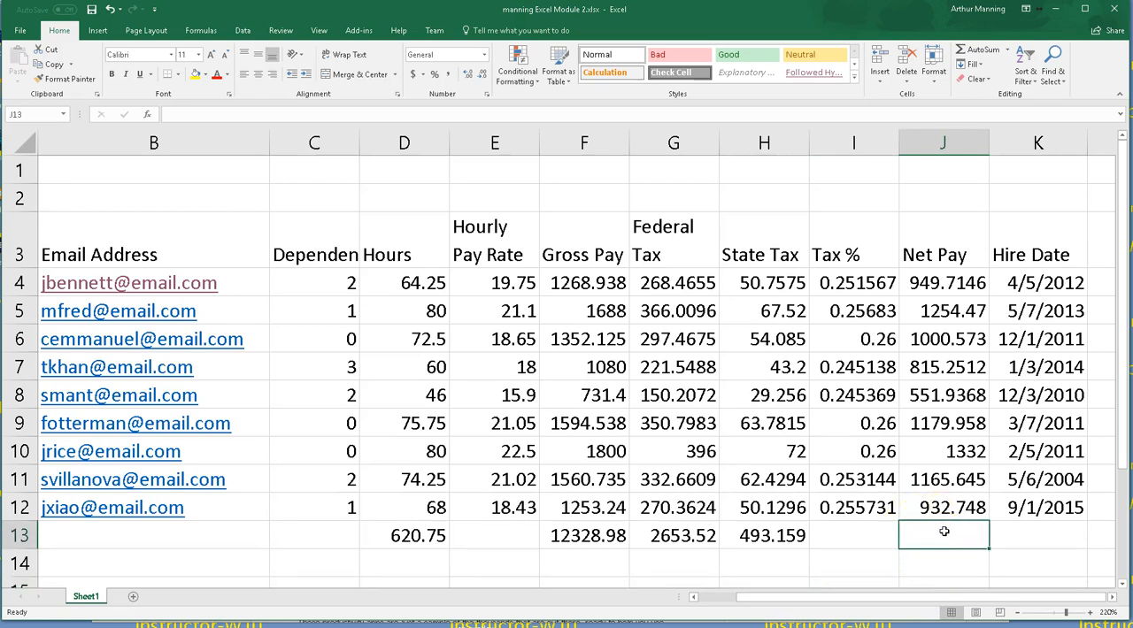
pyautogui.click(975, 51)
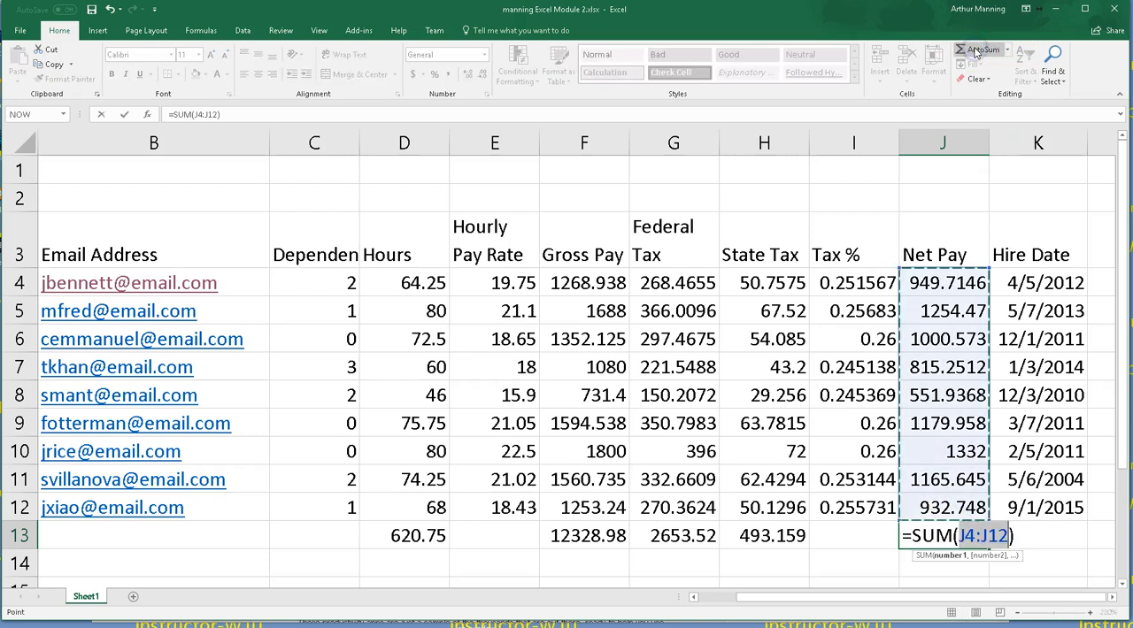
pyautogui.press('Return')
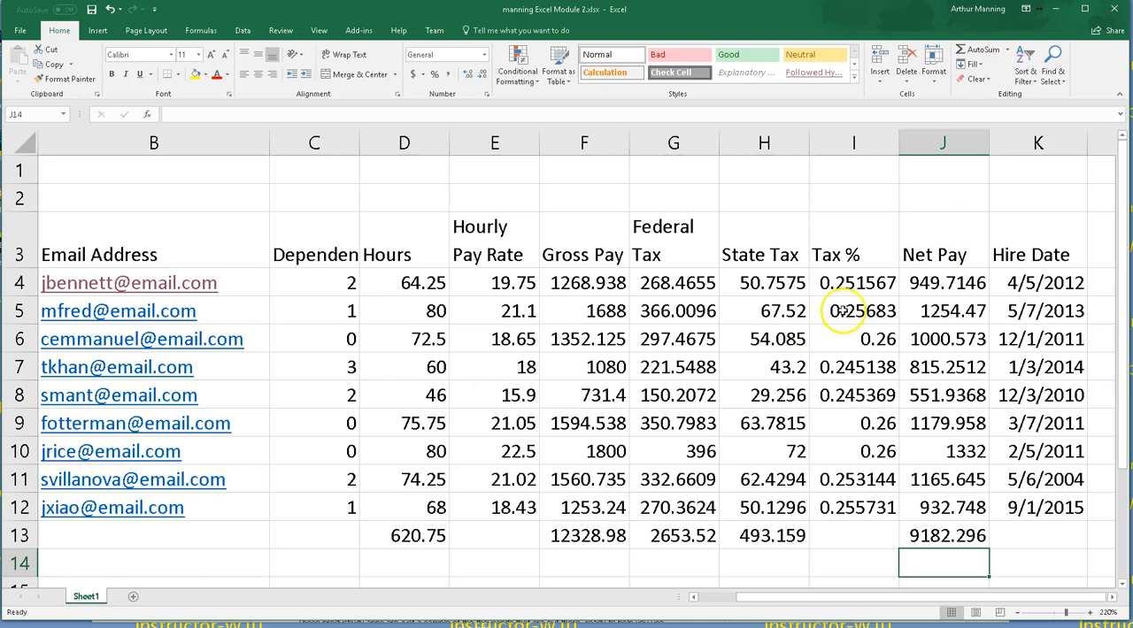
pyautogui.moveTo(894, 601); pyautogui.dragTo(875, 603)
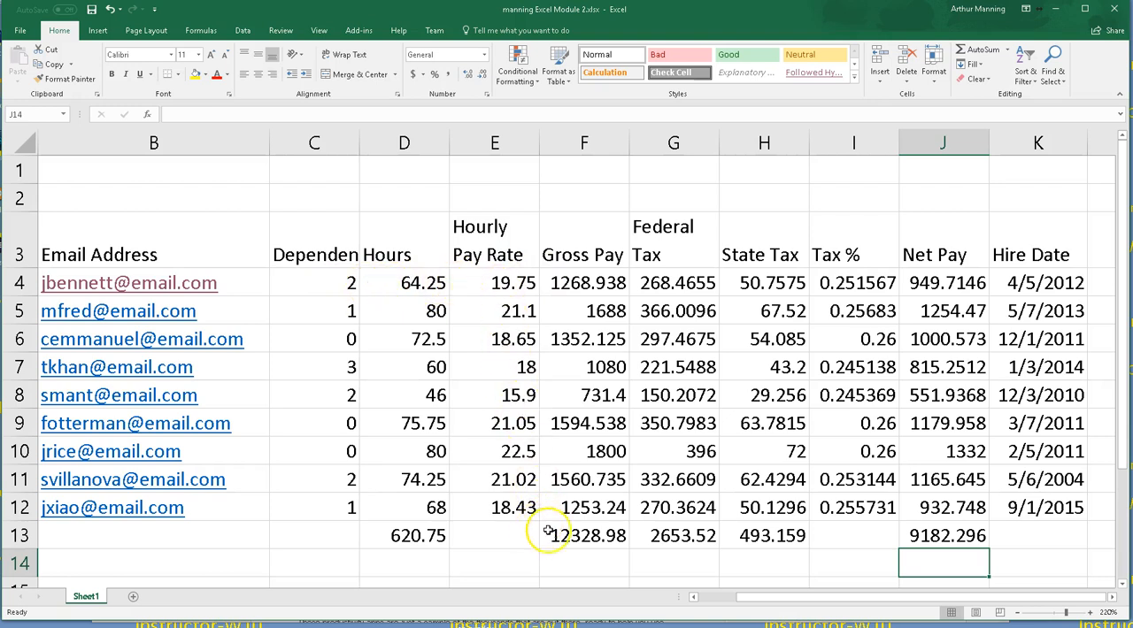
pyautogui.moveTo(784, 604); pyautogui.dragTo(745, 604)
pyautogui.scroll(-1, 798, 552)
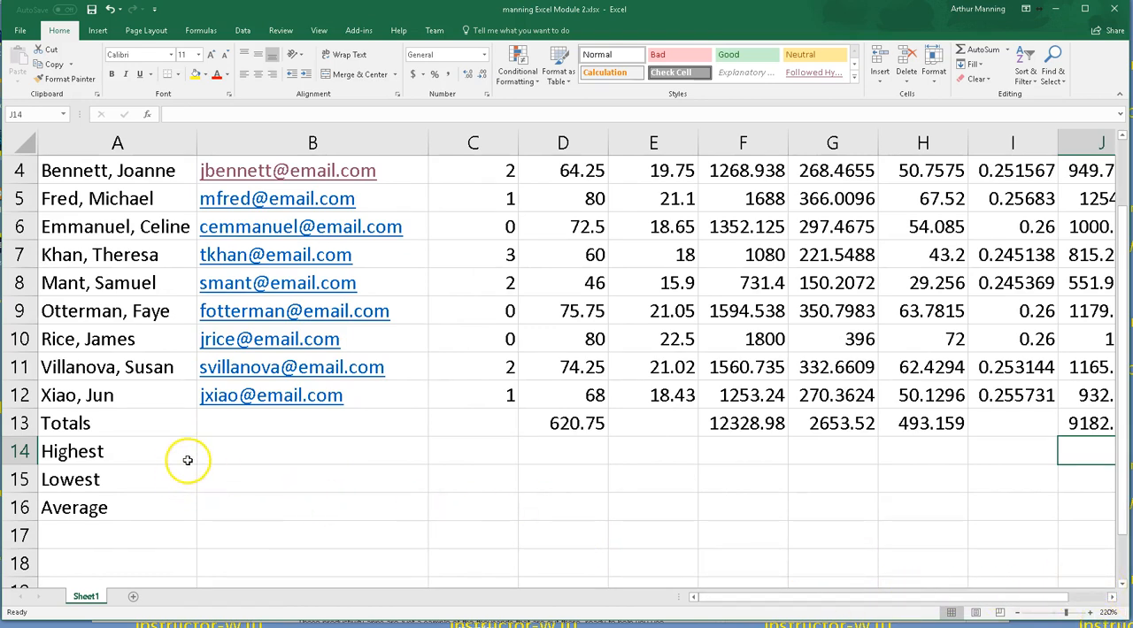
pyautogui.scroll(1, 190, 460)
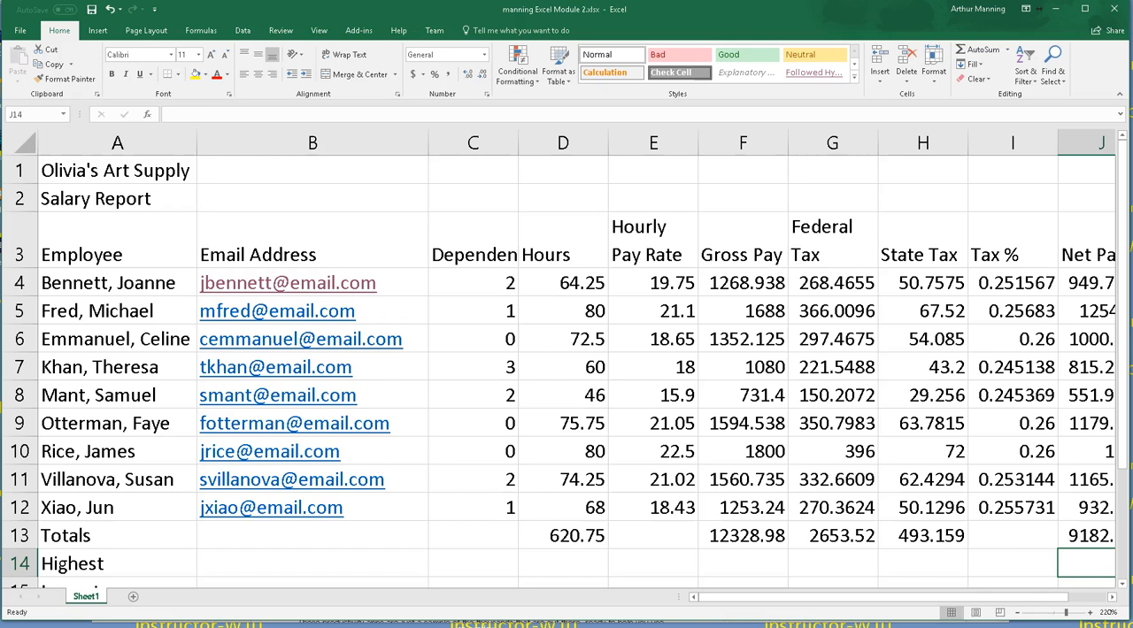
pyautogui.scroll(-2, 566, 363)
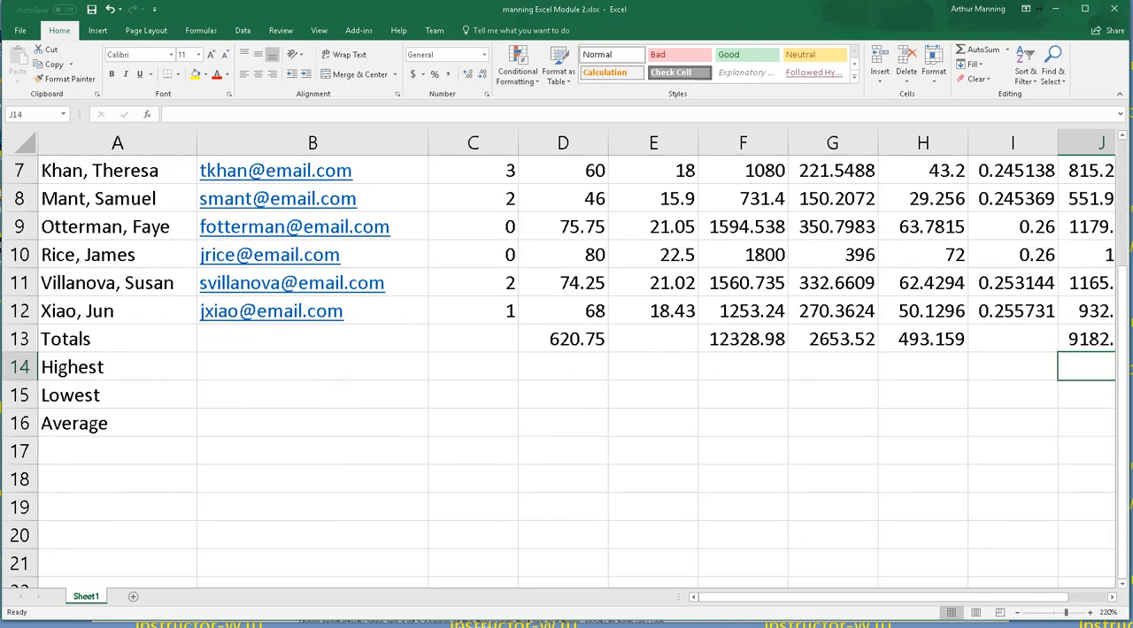
pyautogui.scroll(2, 567, 363)
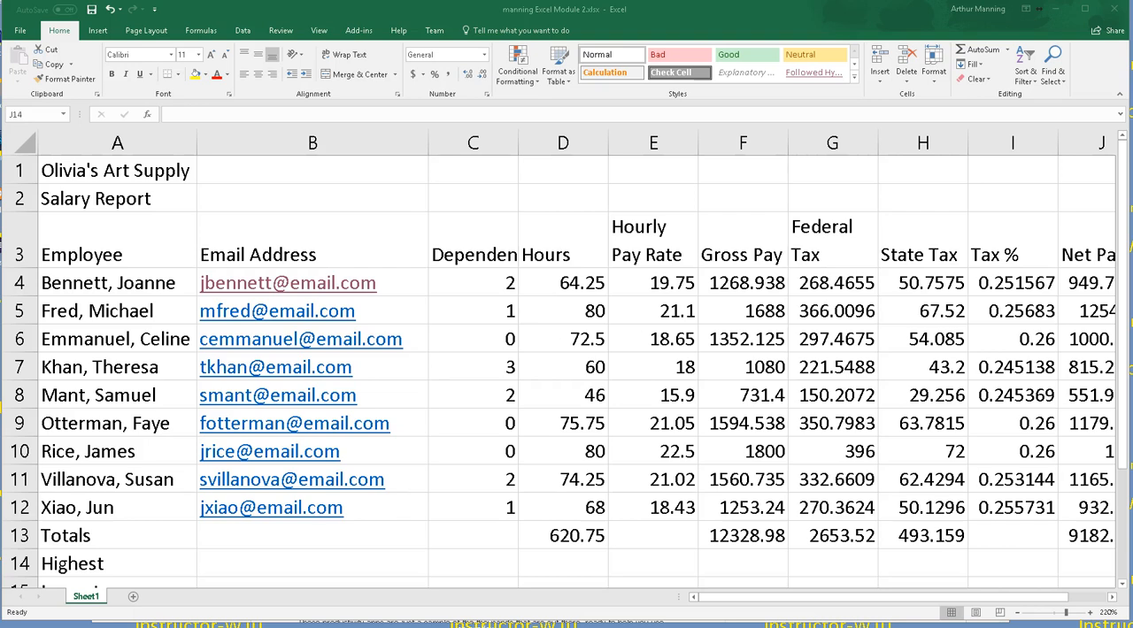
# Step: Fill the Tax % formula from I12 down into the Totals row cell I13
pyautogui.click(944, 404)
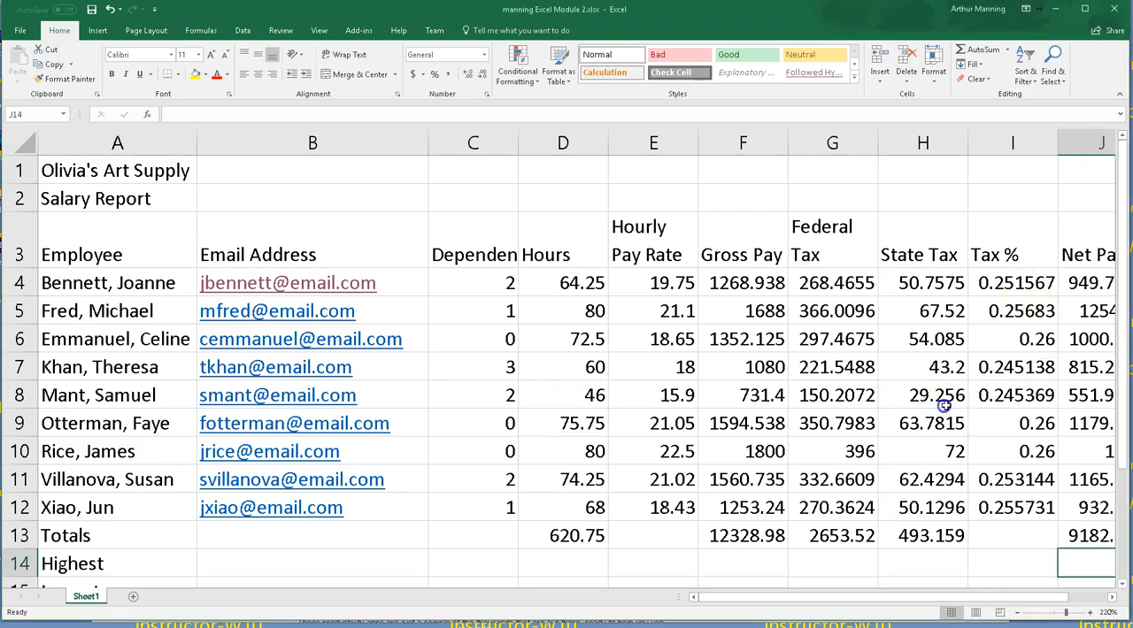
pyautogui.click(1007, 512)
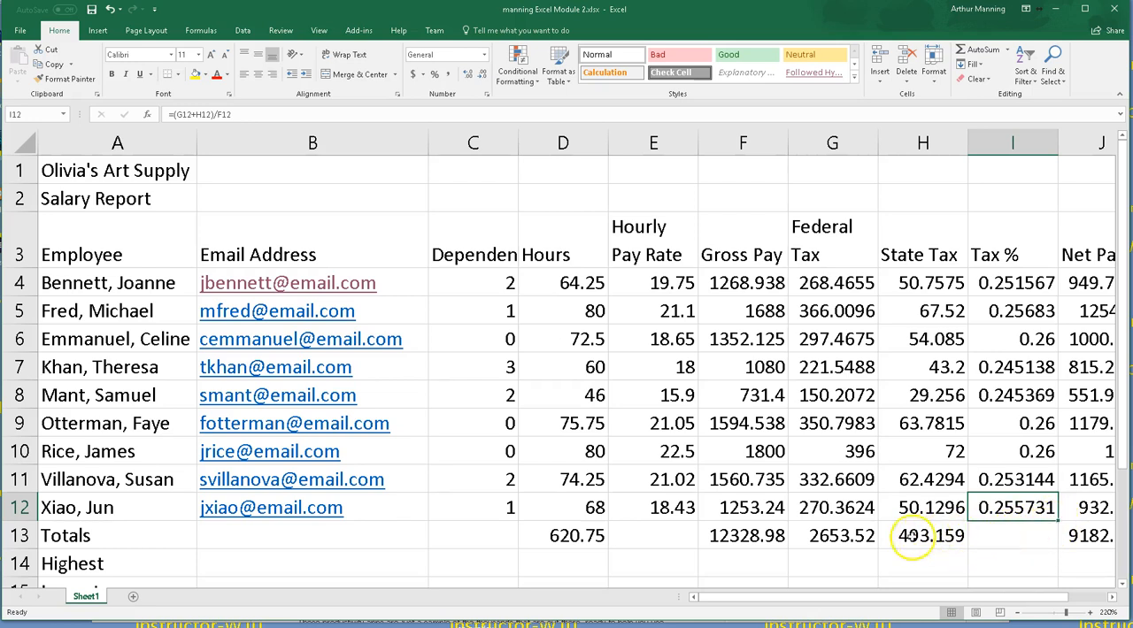
pyautogui.moveTo(1056, 521); pyautogui.dragTo(1051, 548)
pyautogui.click(1023, 580)
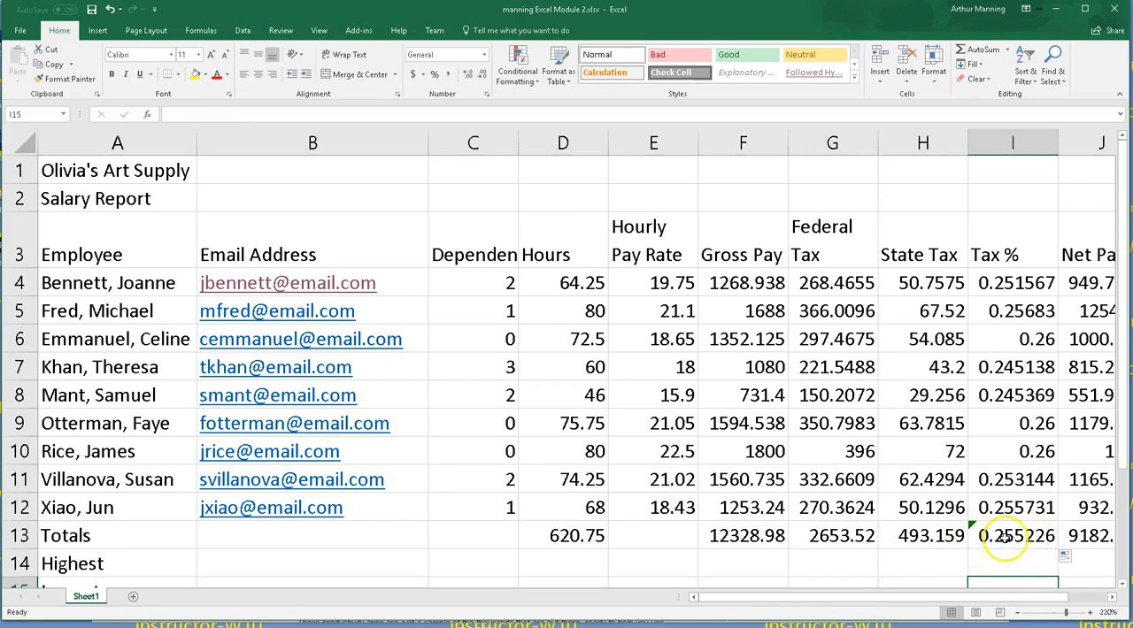
# Step: Inspect the Totals row and the Tax % formula in I13
pyautogui.moveTo(577, 544); pyautogui.dragTo(887, 531)
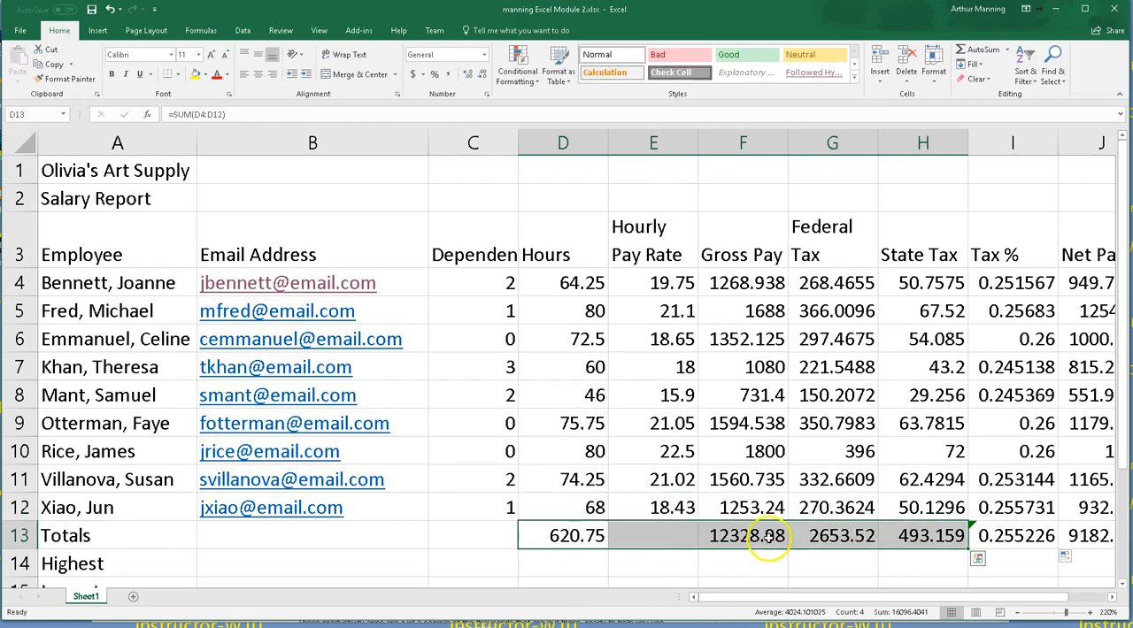
pyautogui.doubleClick(1017, 529)
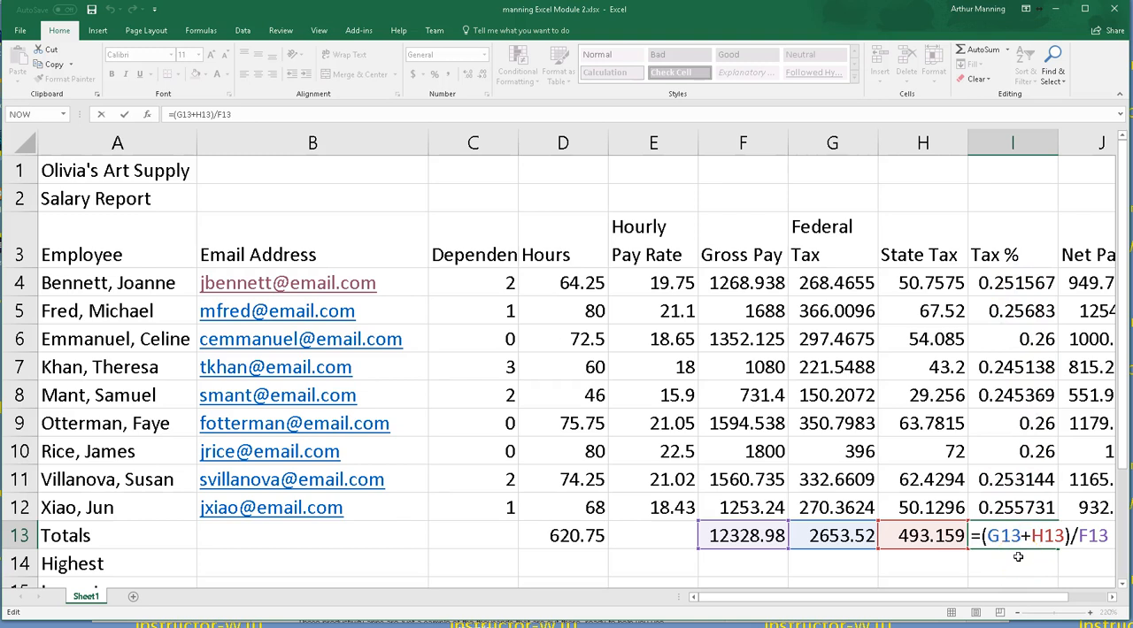
pyautogui.press('Return')
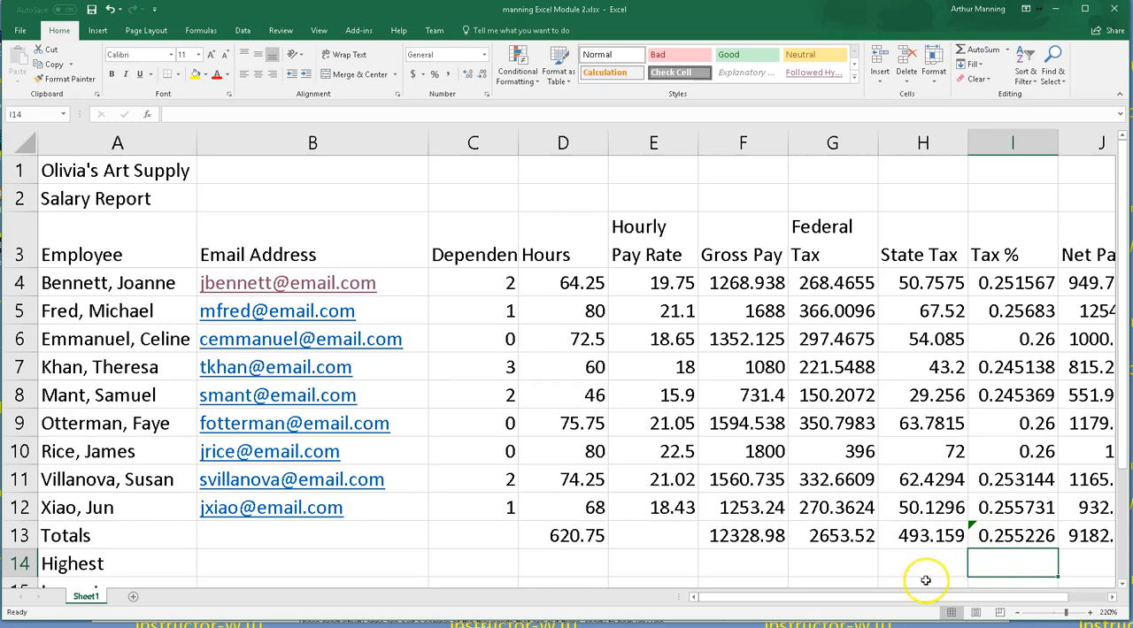
# Step: Enter the highest Hours value in D14 using MAX over D4:D12
pyautogui.moveTo(923, 598); pyautogui.dragTo(956, 599)
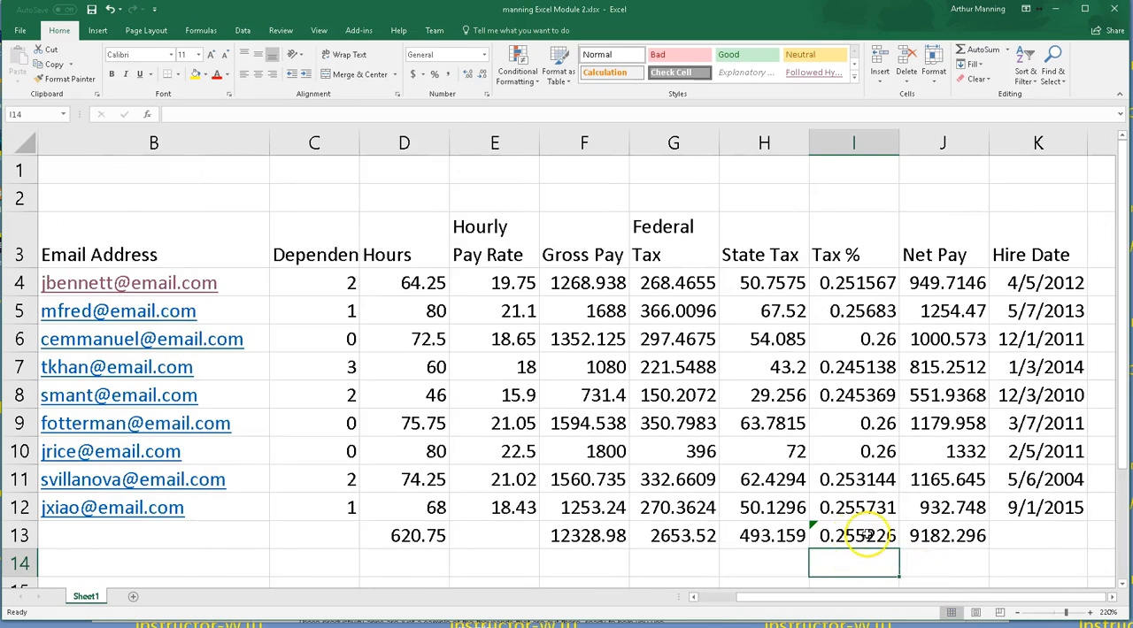
pyautogui.moveTo(894, 596); pyautogui.dragTo(866, 608)
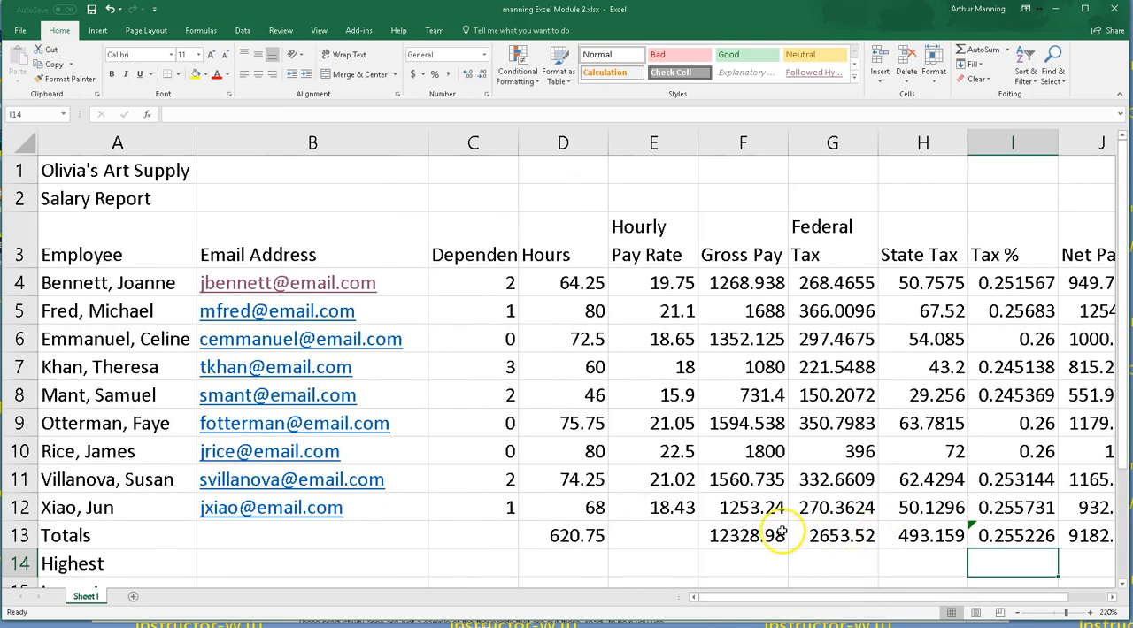
pyautogui.scroll(-1, 772, 513)
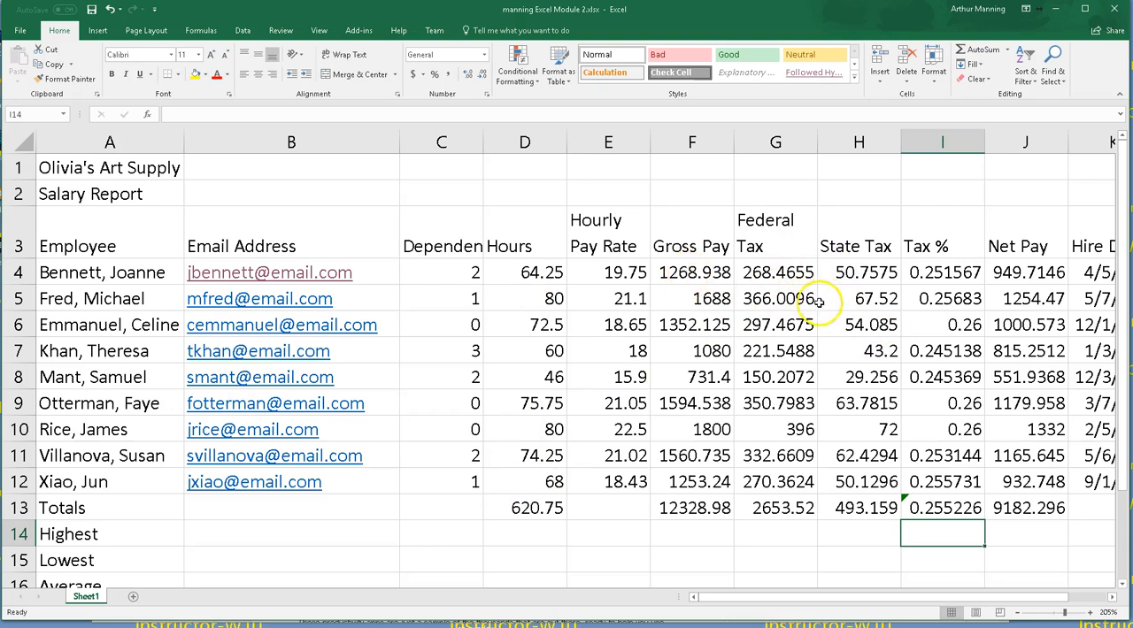
pyautogui.click(517, 536)
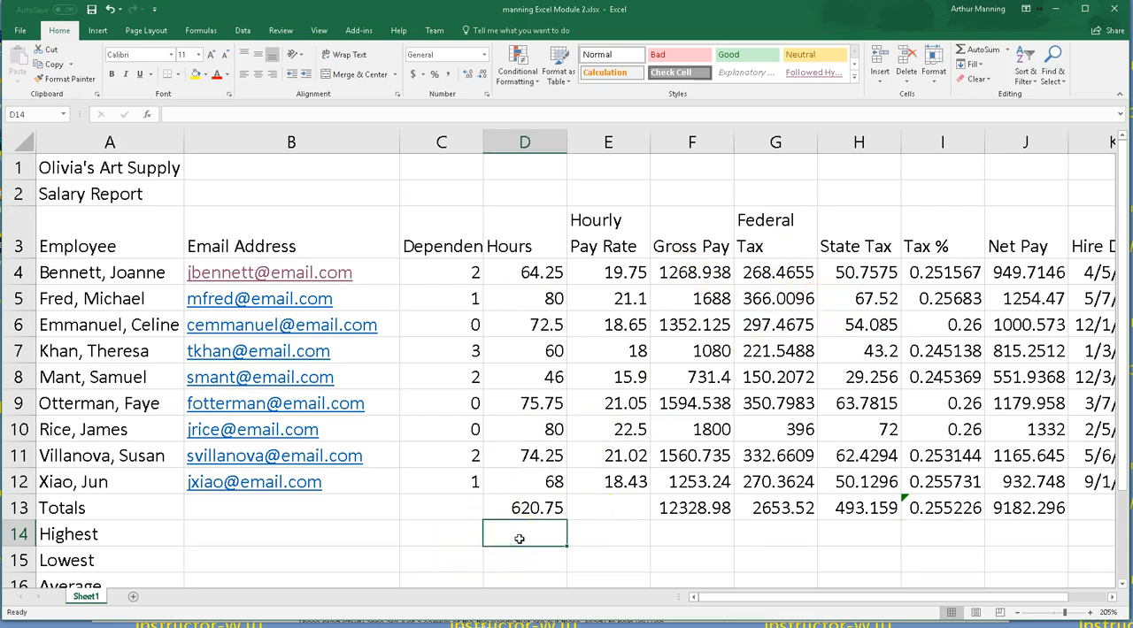
pyautogui.click(1007, 49)
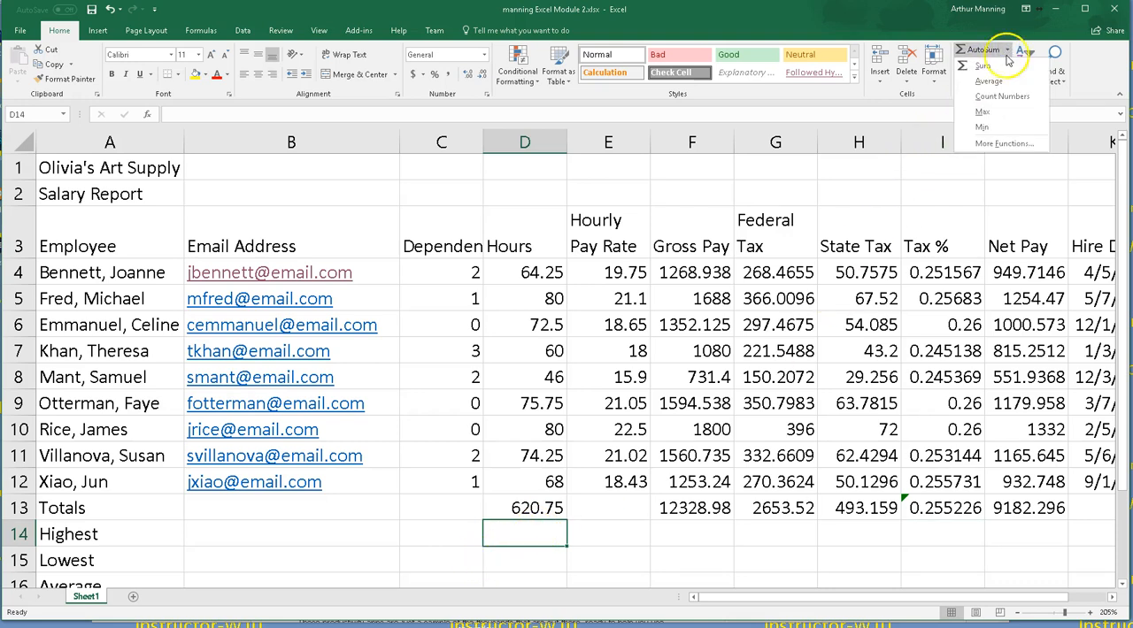
pyautogui.click(984, 112)
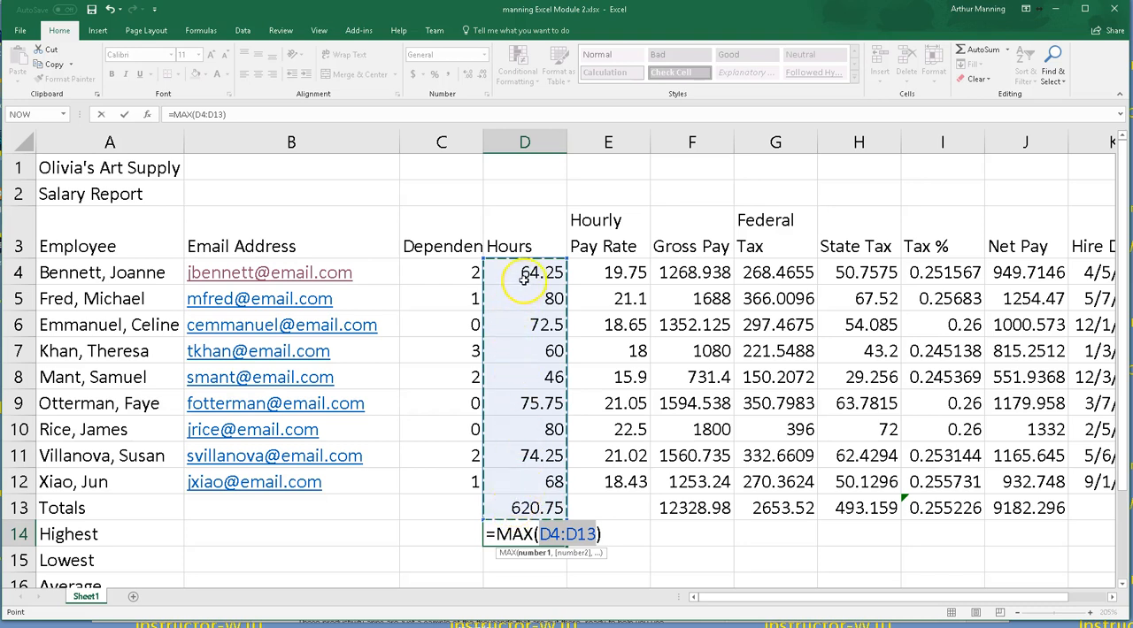
pyautogui.moveTo(529, 273); pyautogui.dragTo(532, 481)
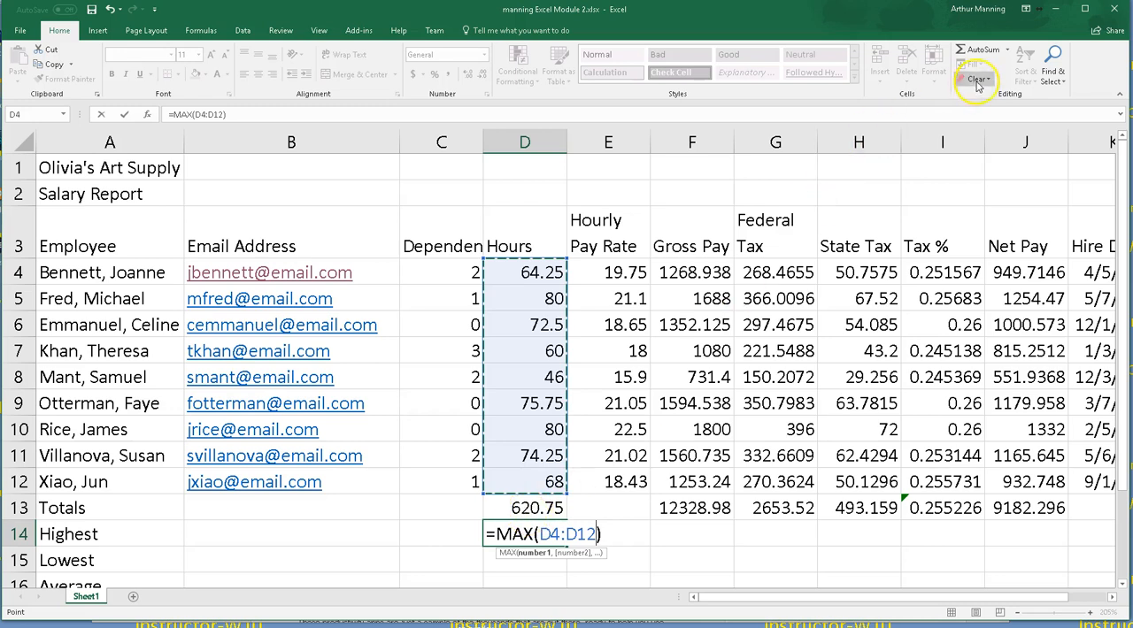
pyautogui.moveTo(527, 275); pyautogui.dragTo(526, 484)
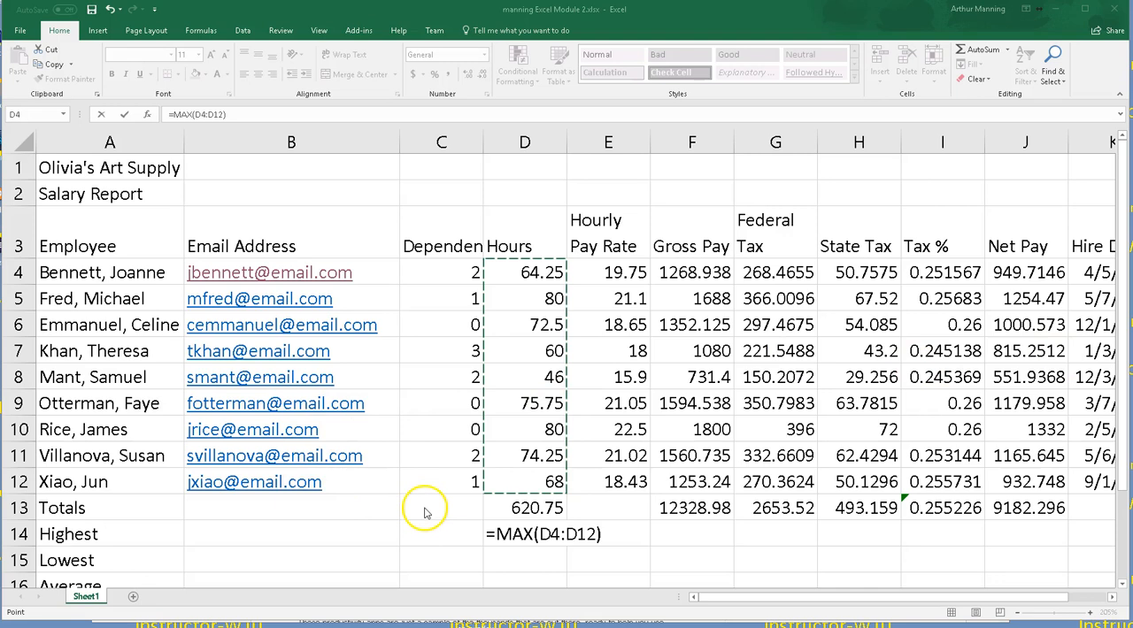
pyautogui.click(509, 534)
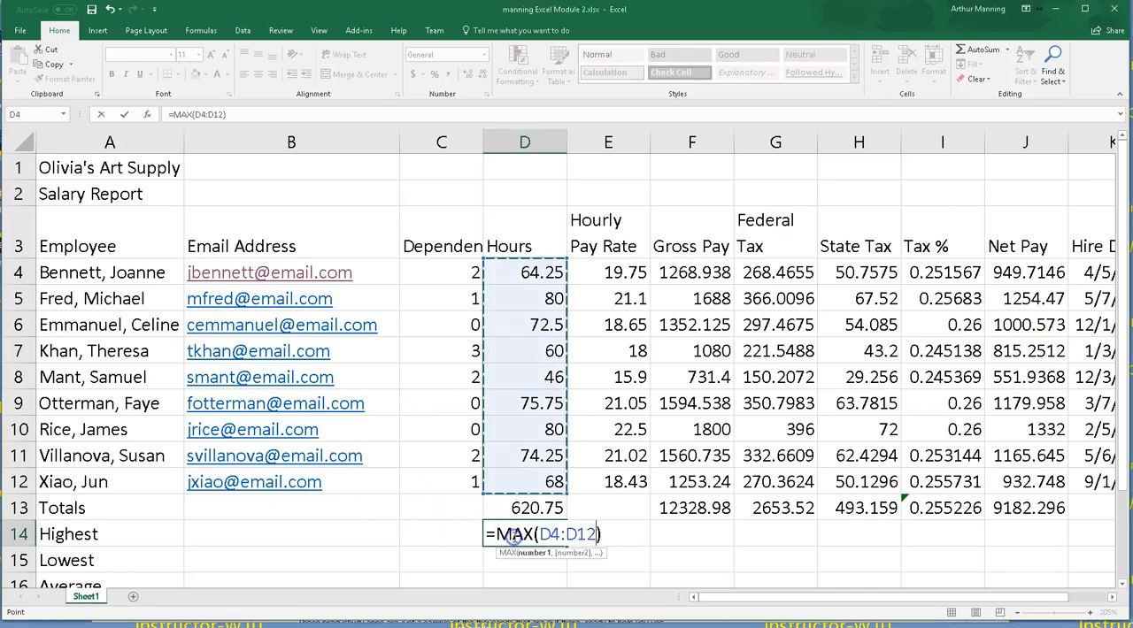
pyautogui.press('Return')
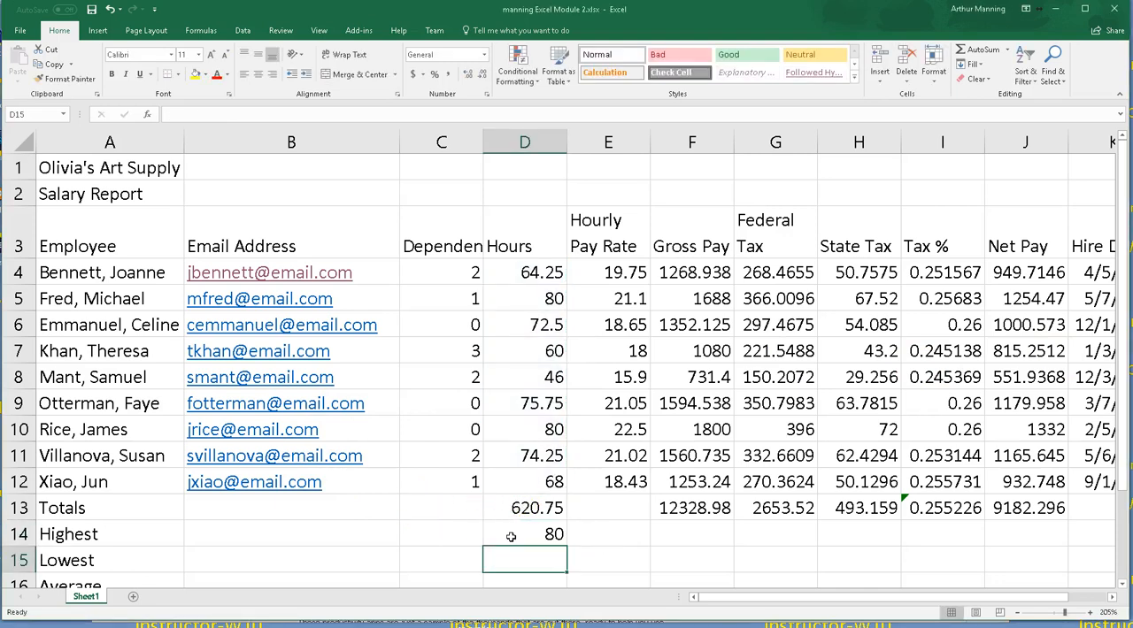
# Step: Enter the highest Dependents value in C14 using MAX over C4:C12
pyautogui.click(458, 536)
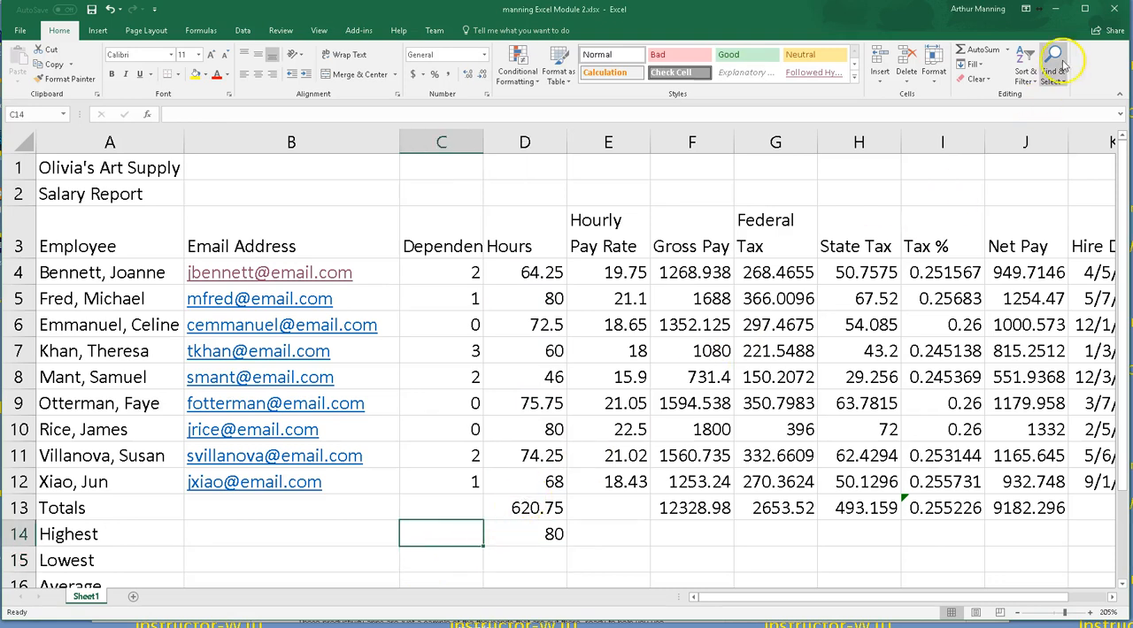
pyautogui.click(1007, 49)
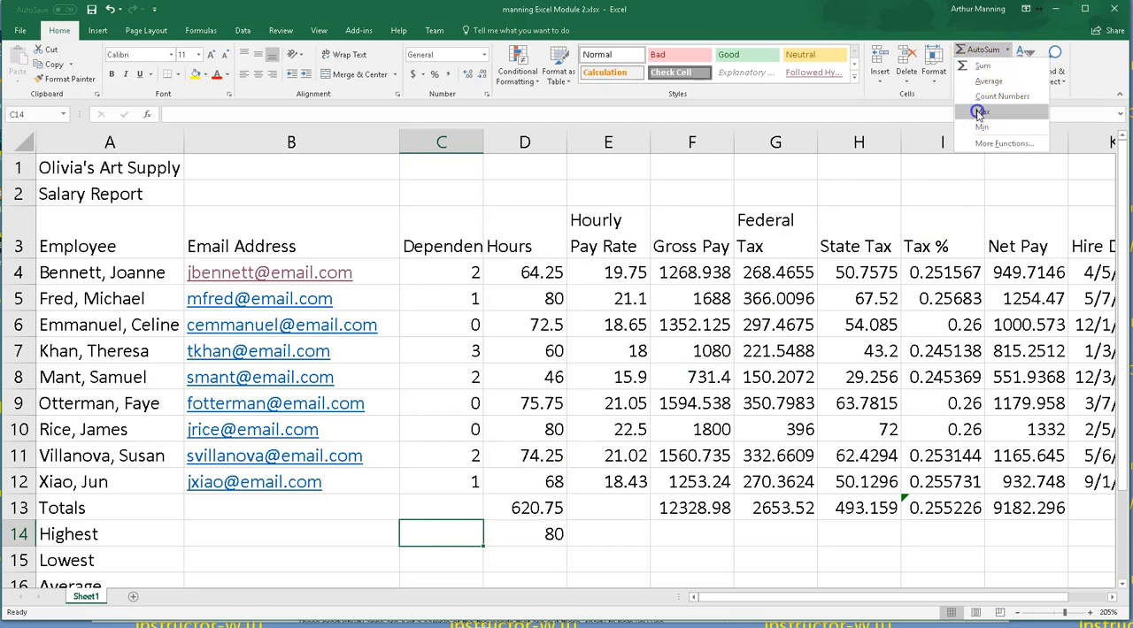
pyautogui.click(967, 115)
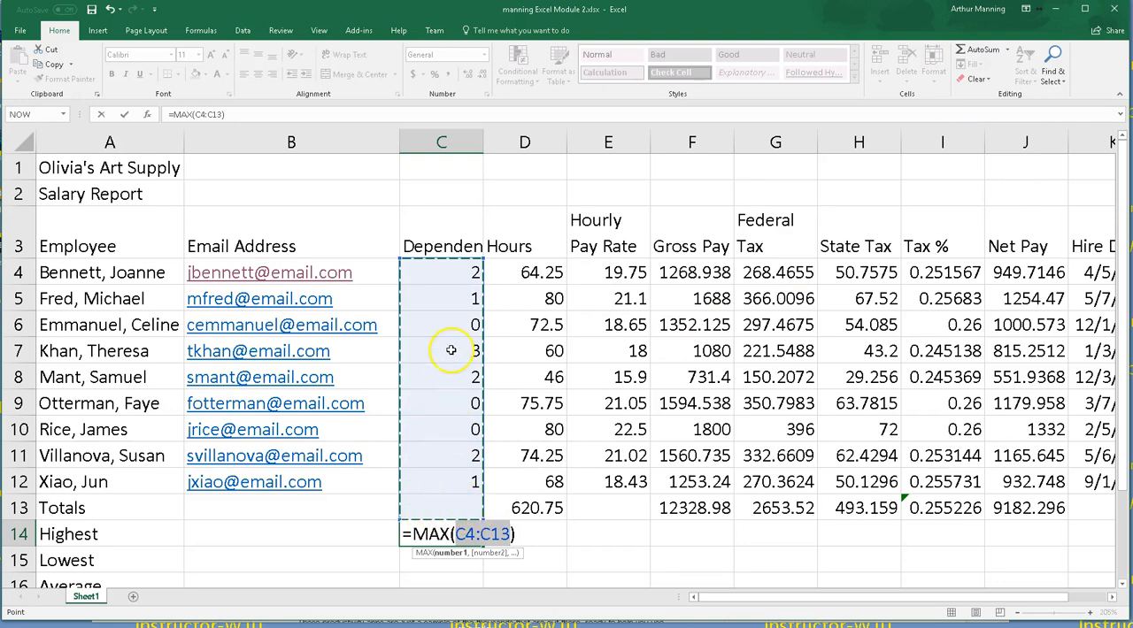
pyautogui.moveTo(445, 270); pyautogui.dragTo(474, 496)
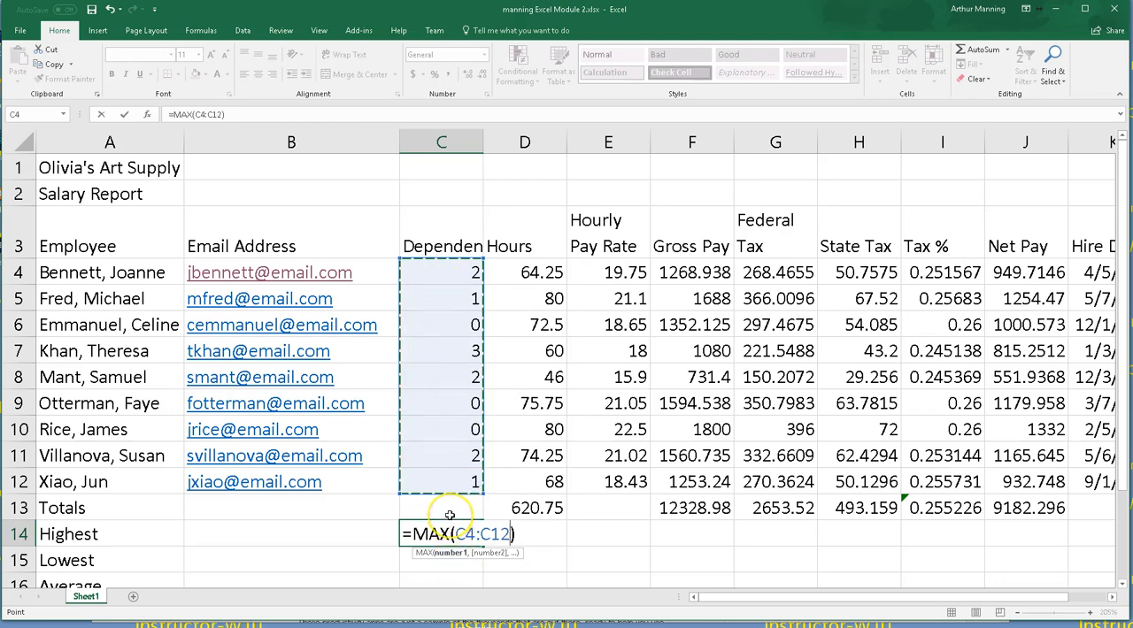
pyautogui.press('Return')
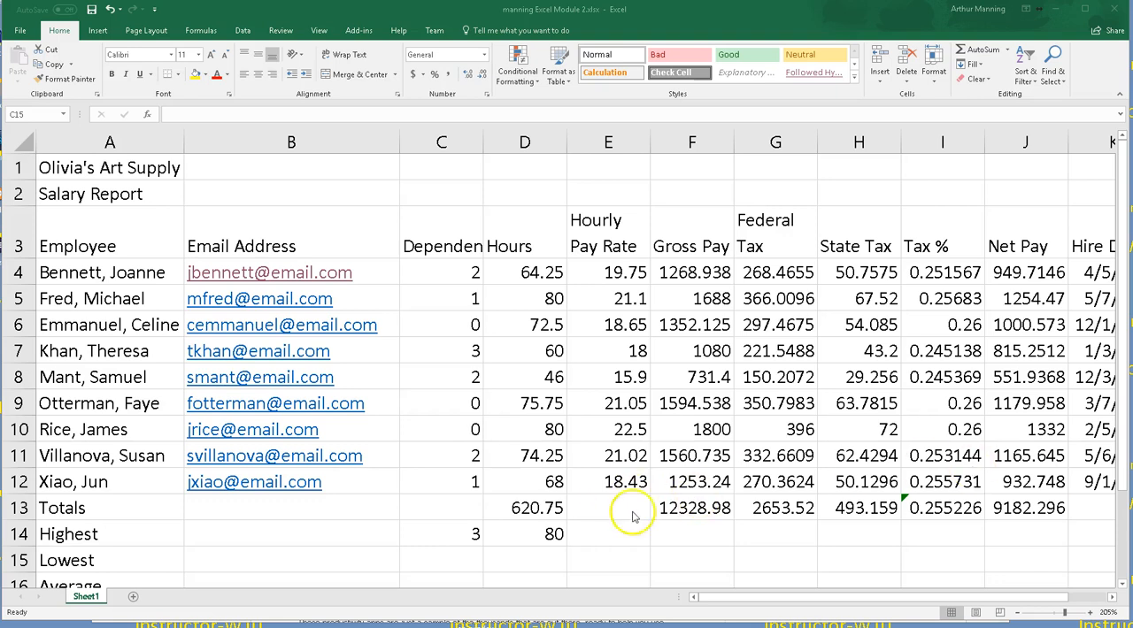
pyautogui.click(434, 556)
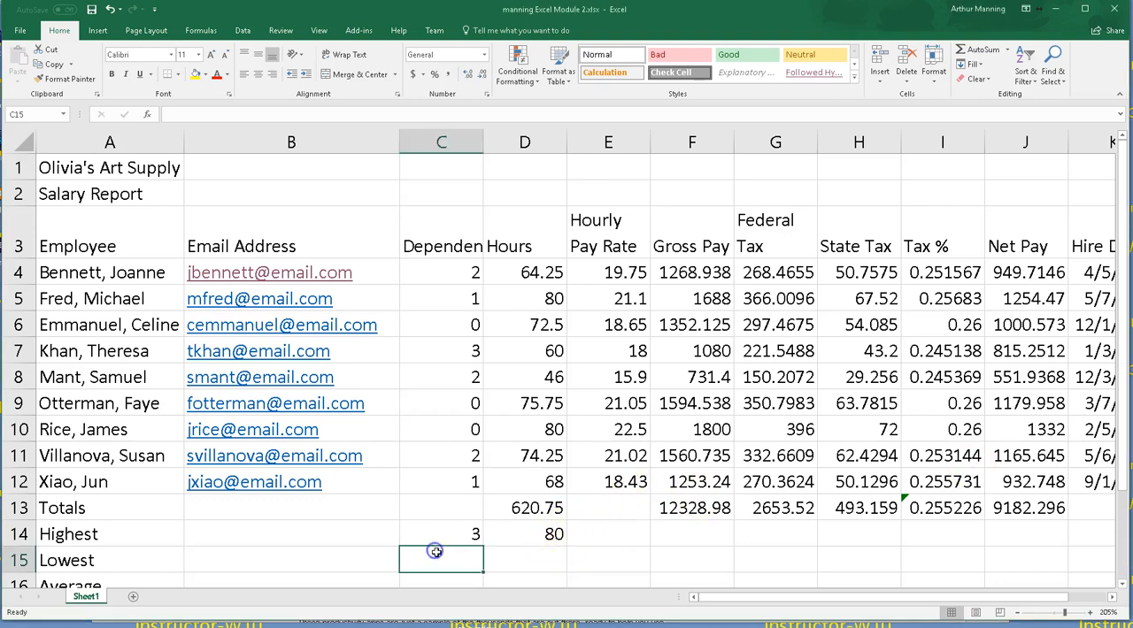
pyautogui.scroll(-1, 534, 547)
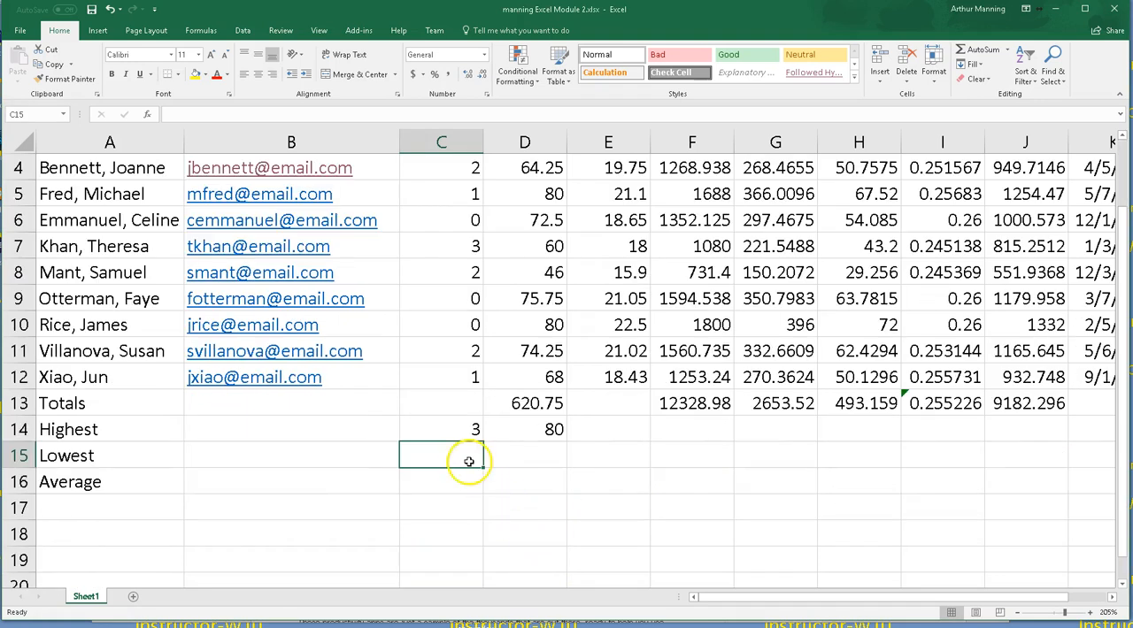
pyautogui.scroll(1, 465, 461)
pyautogui.scroll(-1, 465, 461)
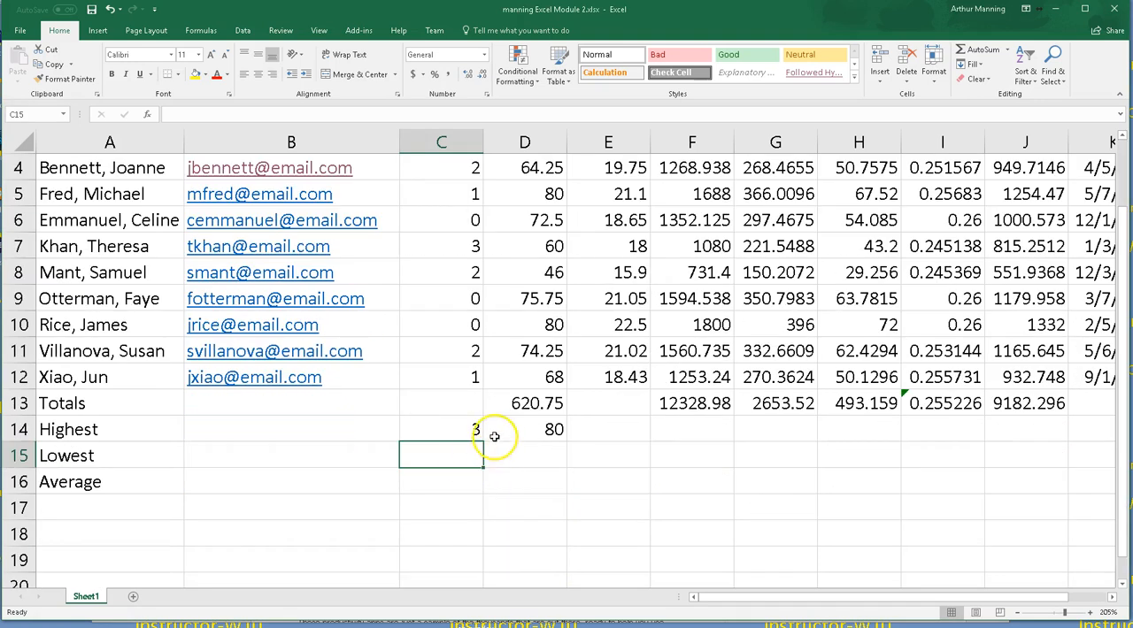
pyautogui.click(974, 49)
pyautogui.click(1006, 55)
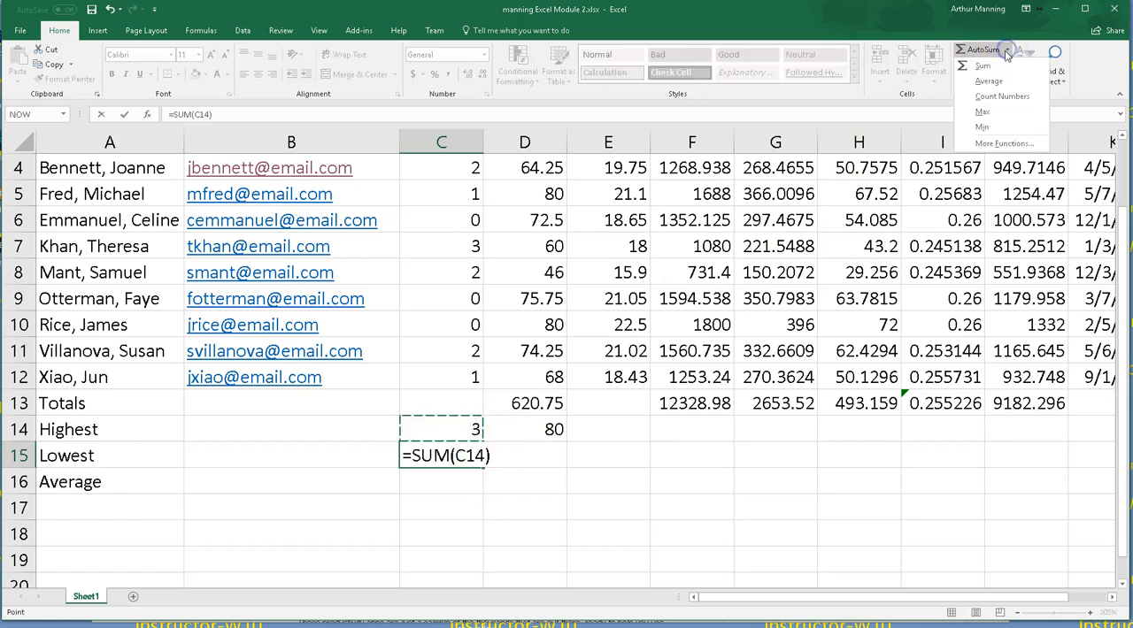
pyautogui.click(984, 124)
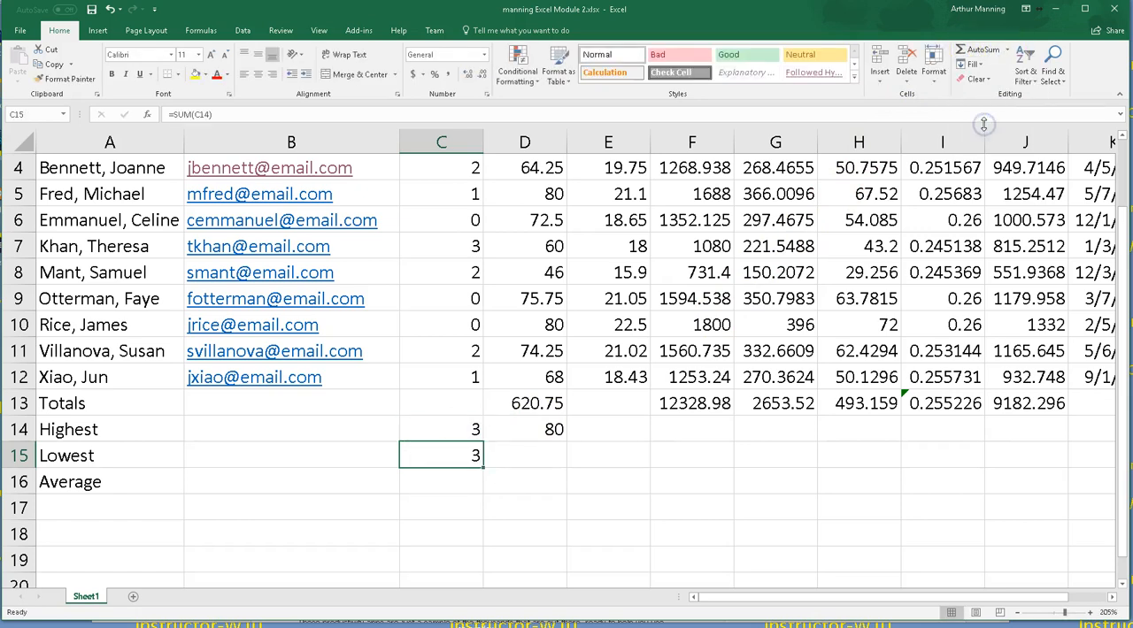
pyautogui.doubleClick(434, 458)
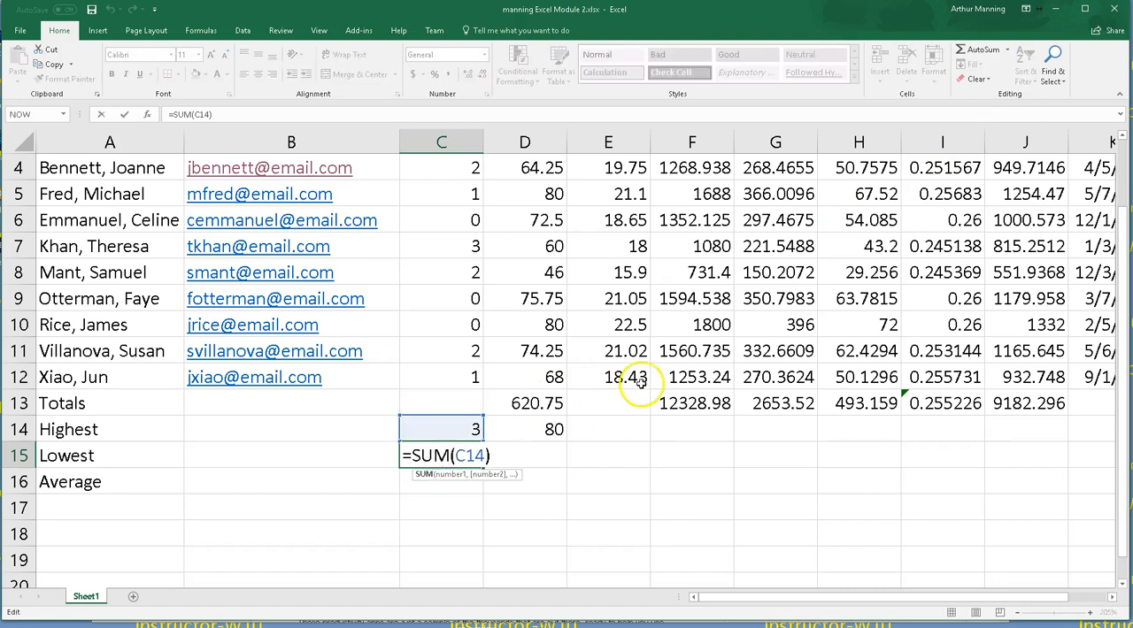
pyautogui.press('Delete')
pyautogui.press('Delete')
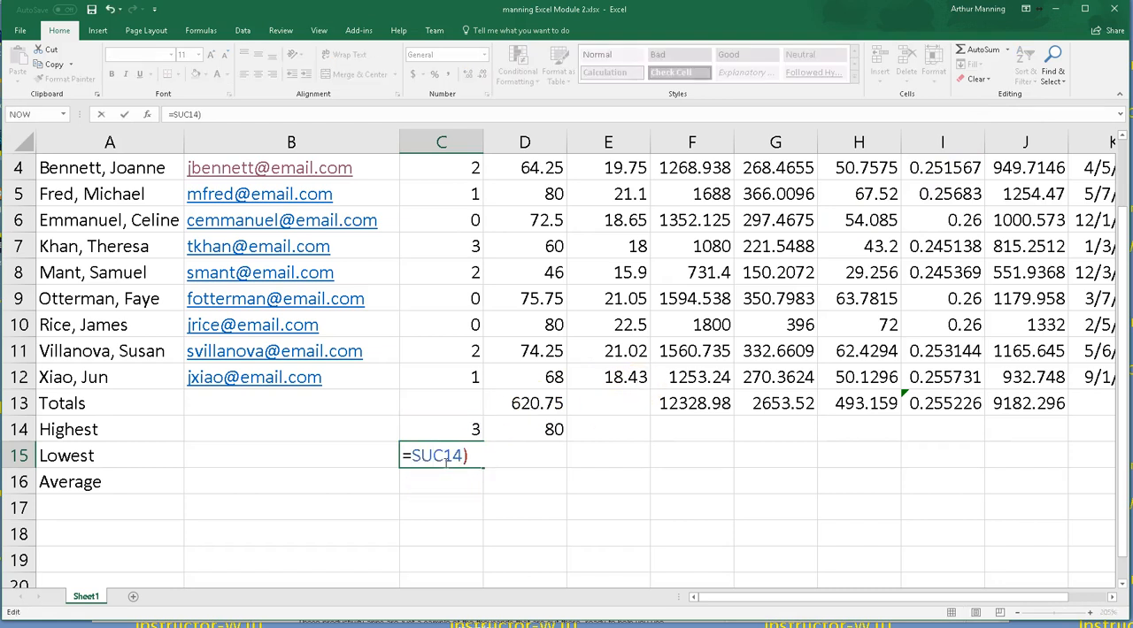
pyautogui.moveTo(458, 453); pyautogui.dragTo(294, 453)
pyautogui.press('Delete')
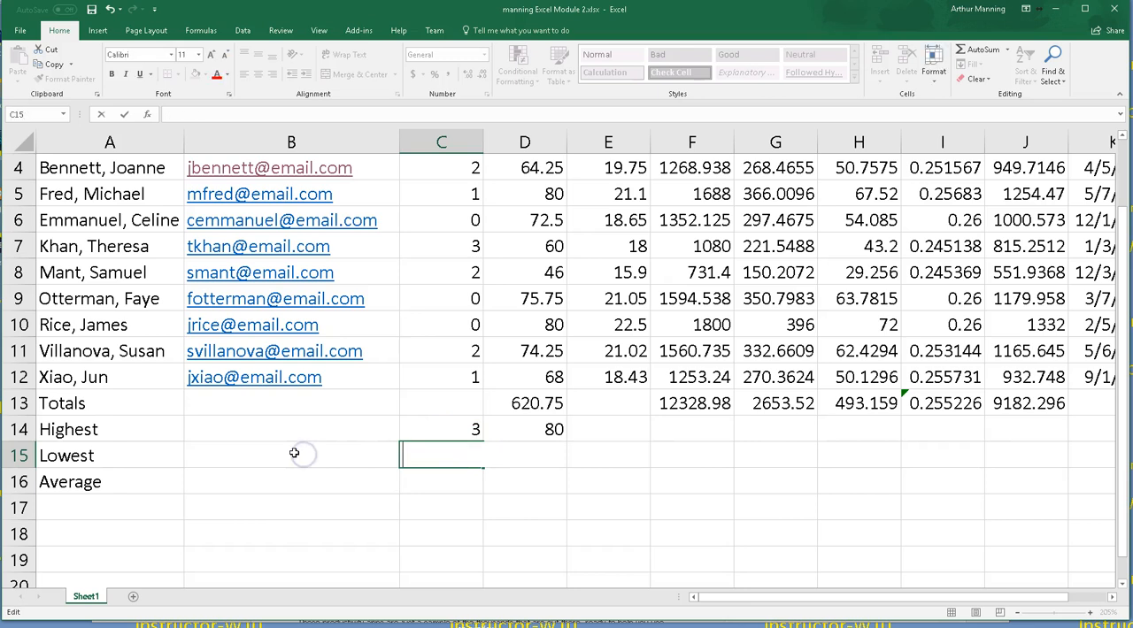
# Step: Enter the lowest Dependents value in C15 using MIN over C4:C12
pyautogui.click(438, 487)
pyautogui.click(436, 456)
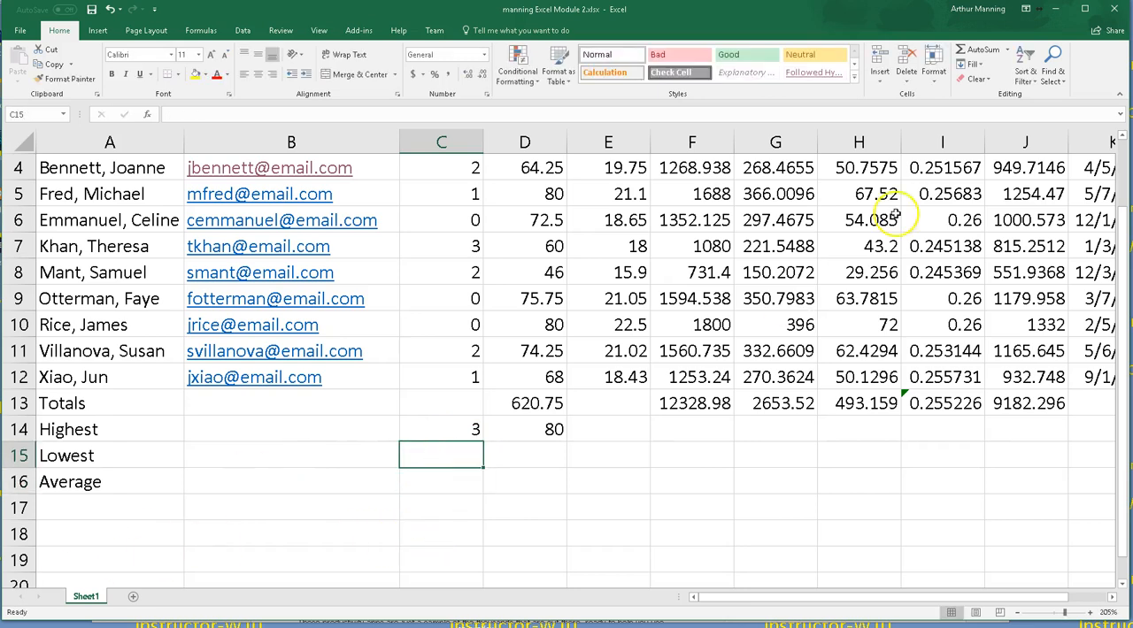
pyautogui.click(1006, 49)
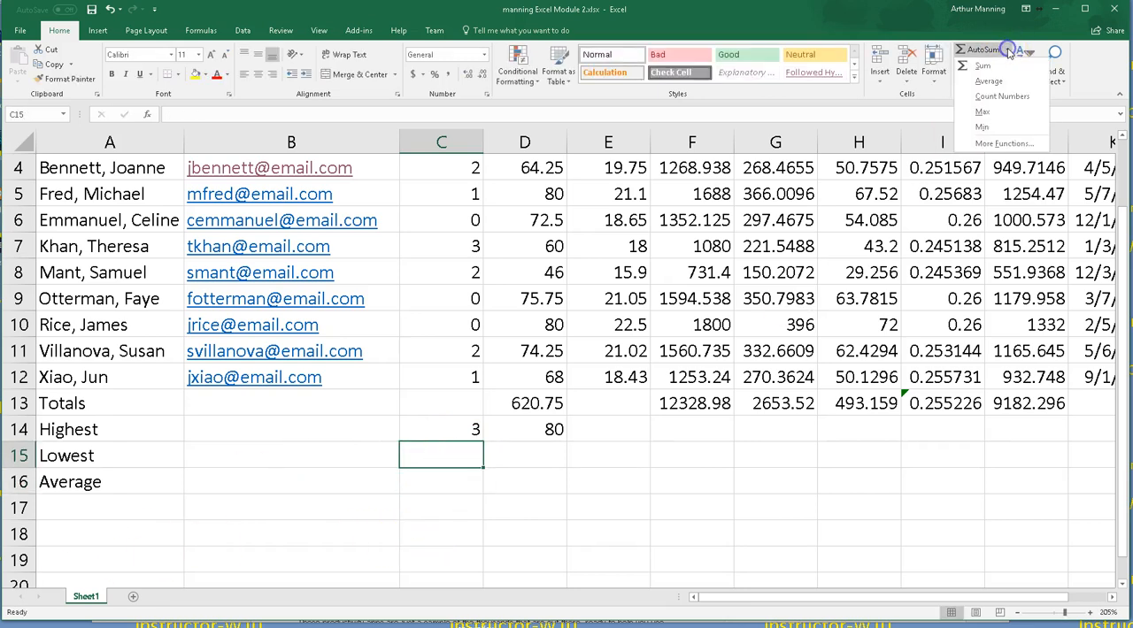
pyautogui.click(987, 126)
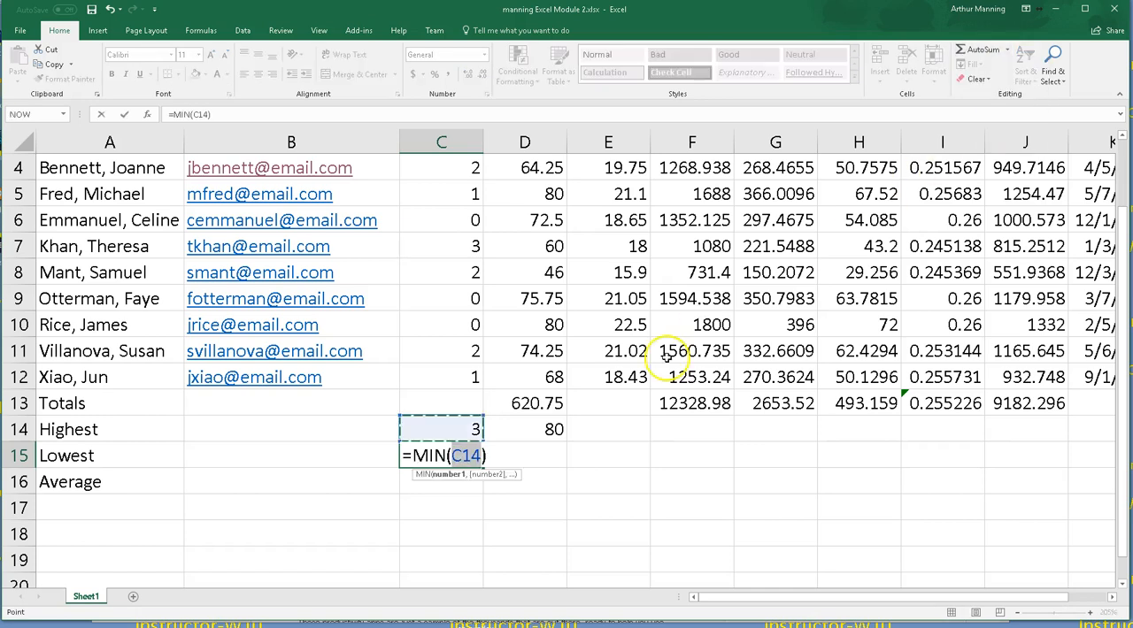
pyautogui.scroll(1, 512, 523)
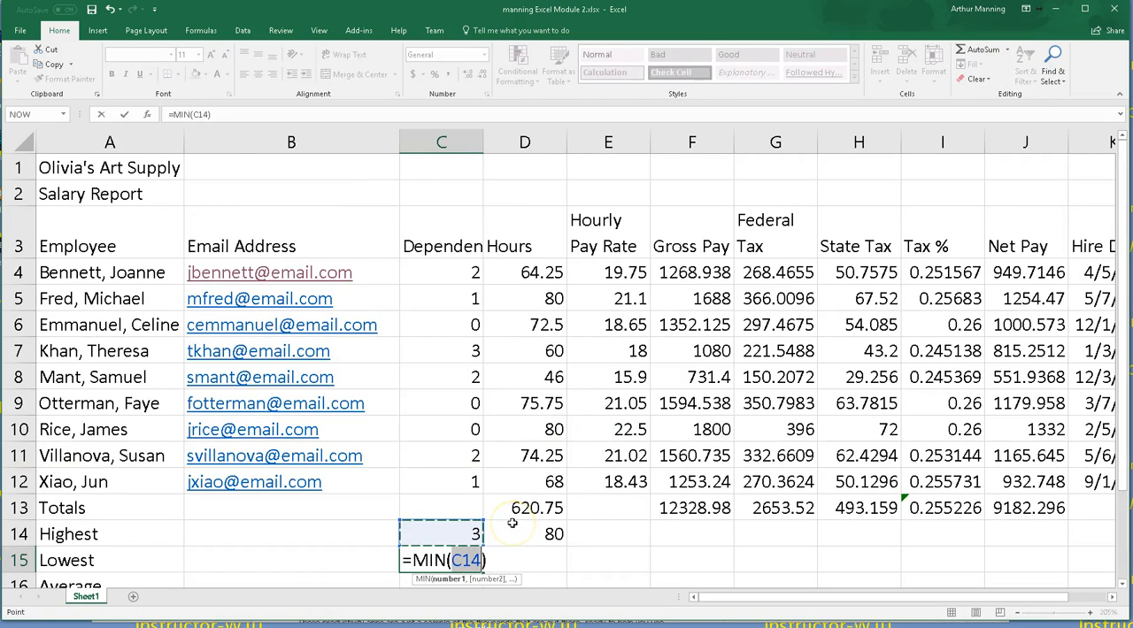
pyautogui.moveTo(448, 273); pyautogui.dragTo(437, 487)
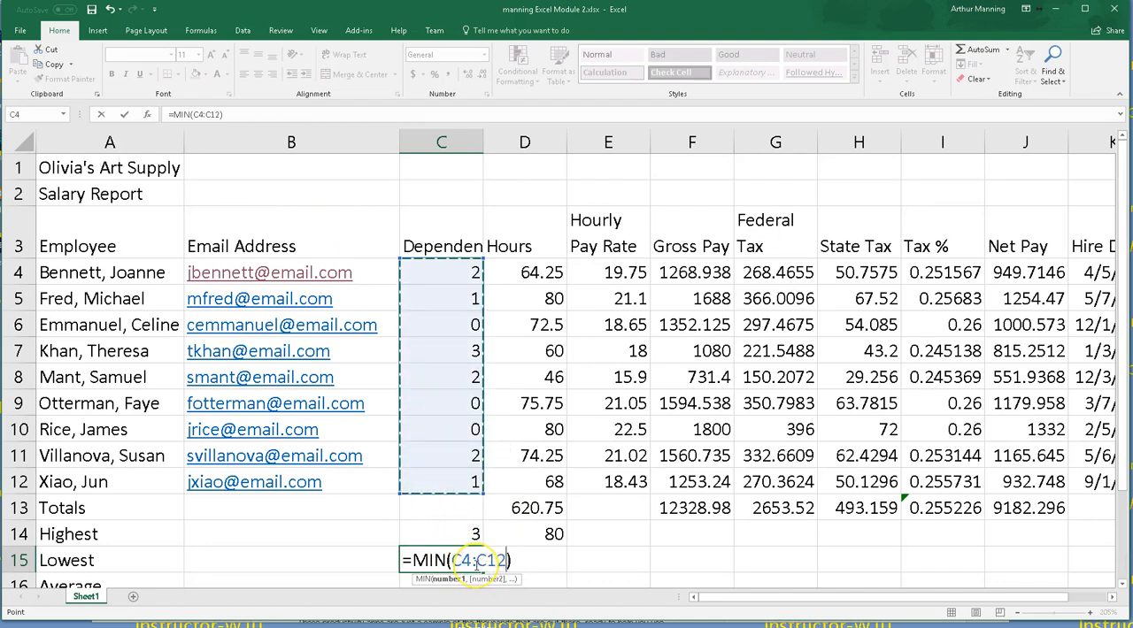
pyautogui.press('Return')
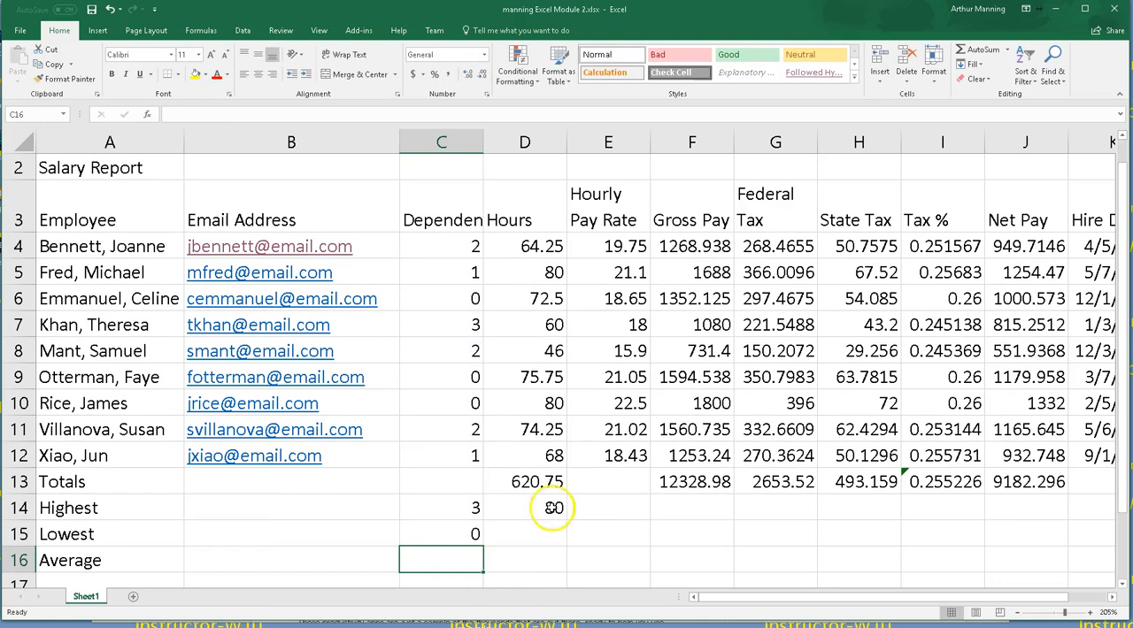
# Step: Enter the average Dependents value in C16 using AVERAGE over C4:C12
pyautogui.click(1008, 53)
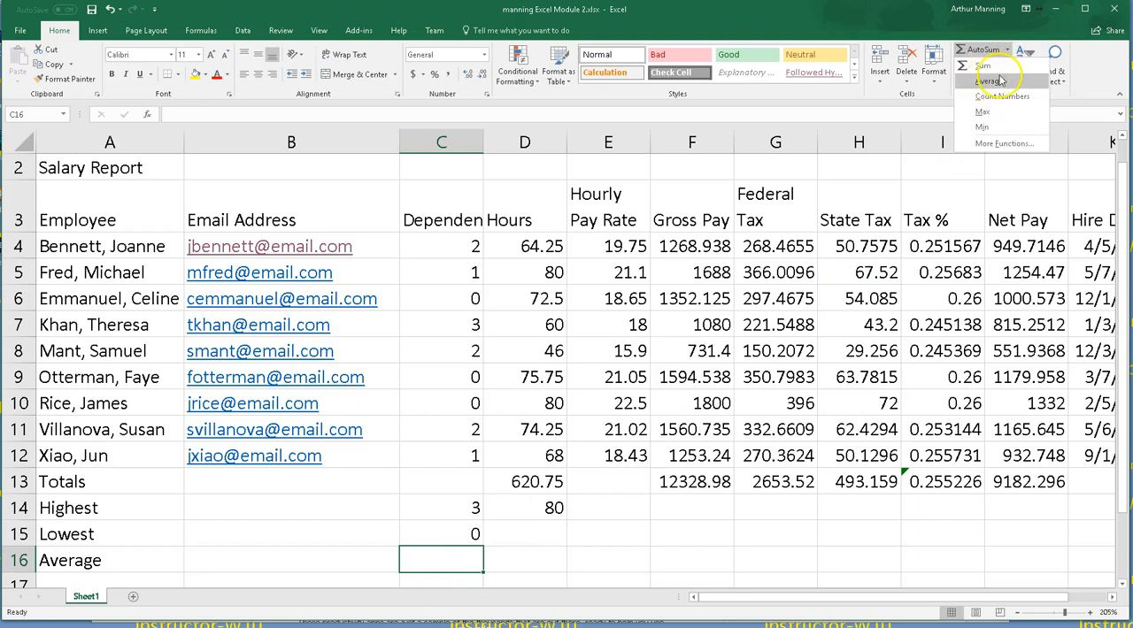
pyautogui.click(990, 81)
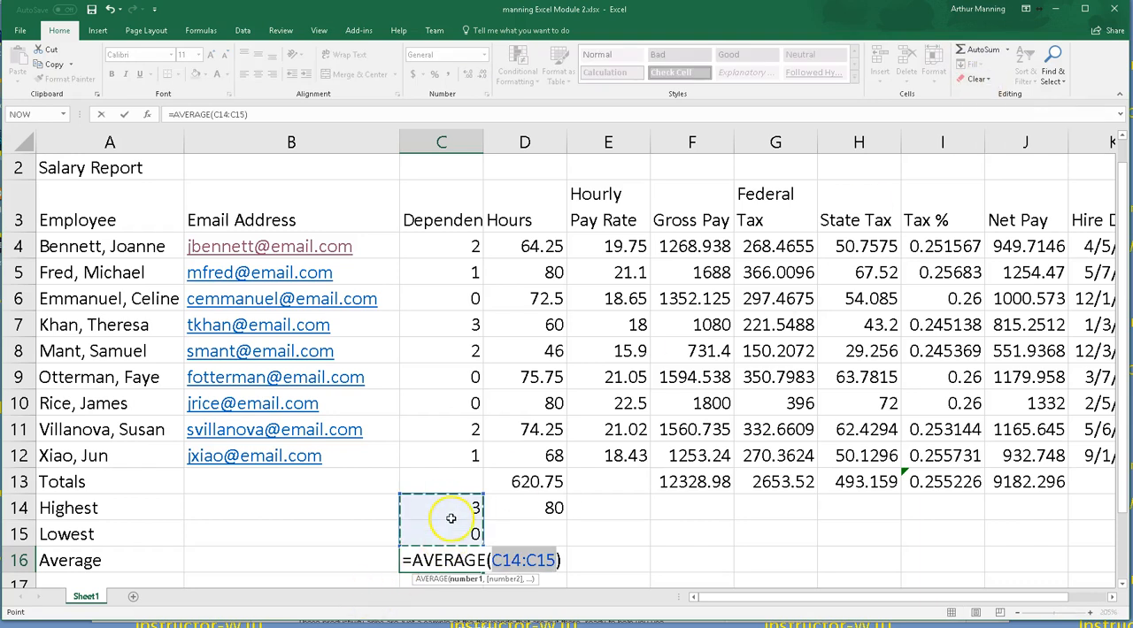
pyautogui.moveTo(442, 246); pyautogui.dragTo(437, 457)
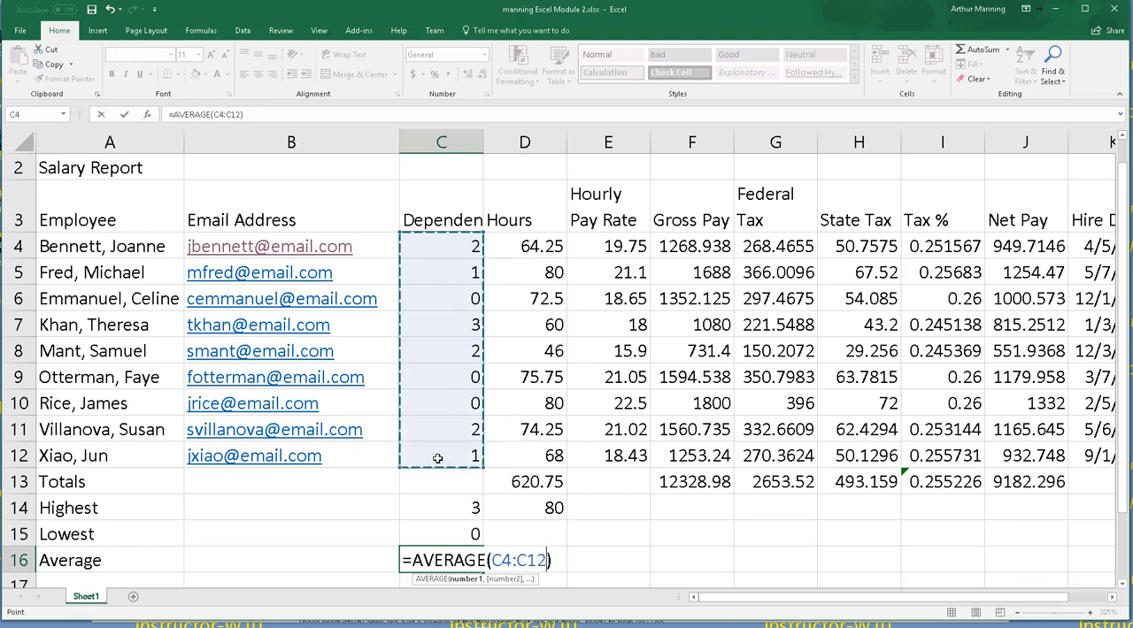
pyautogui.press('Return')
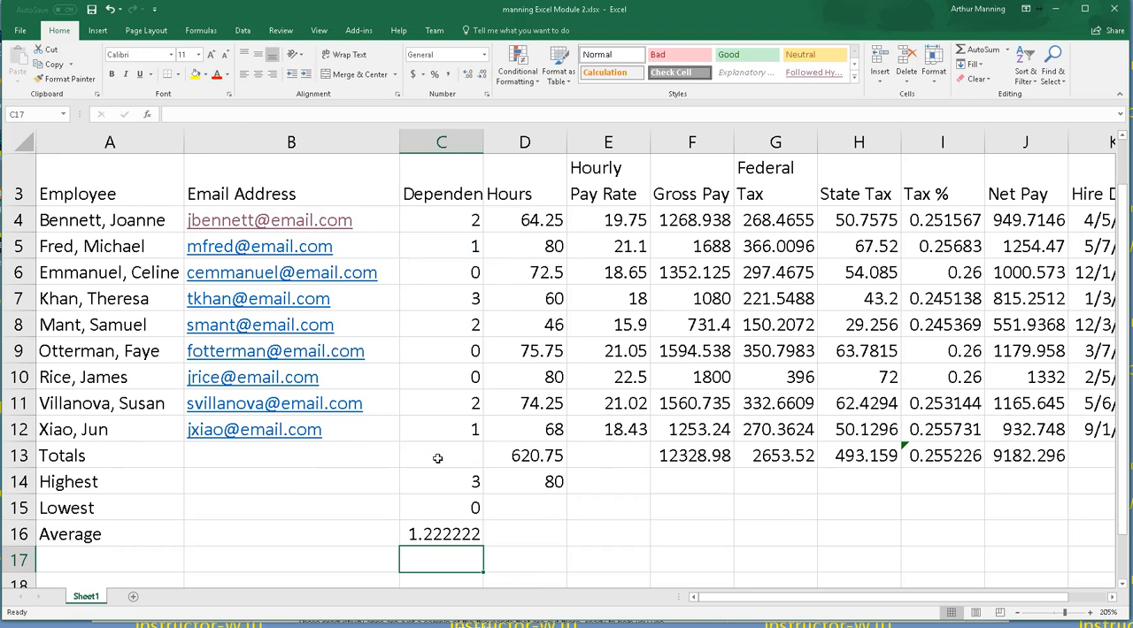
pyautogui.click(523, 531)
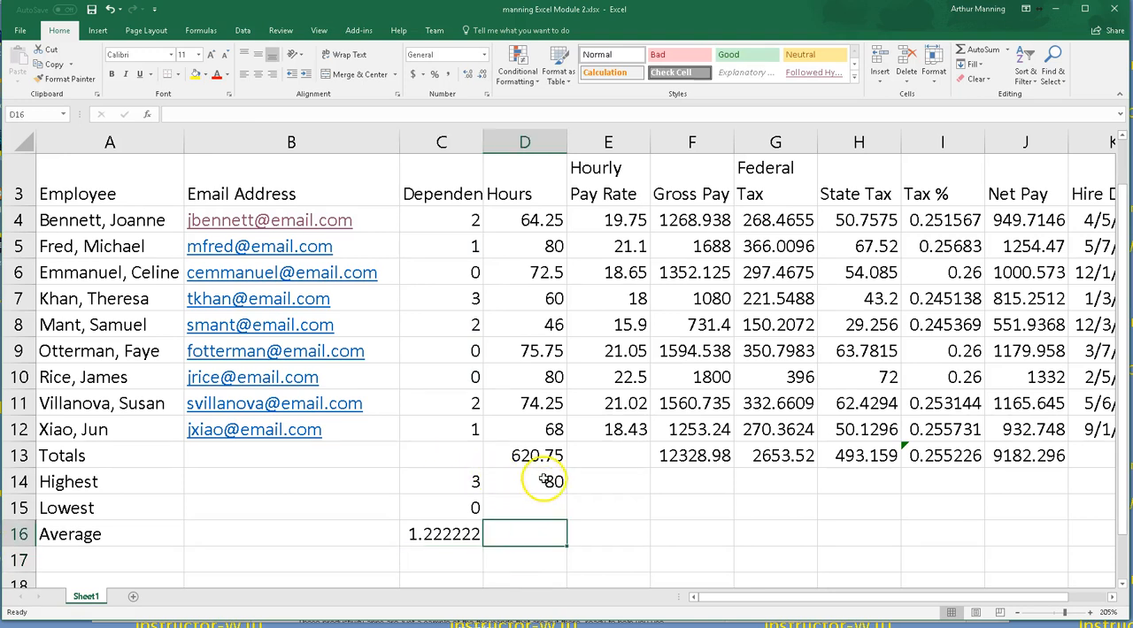
pyautogui.click(521, 509)
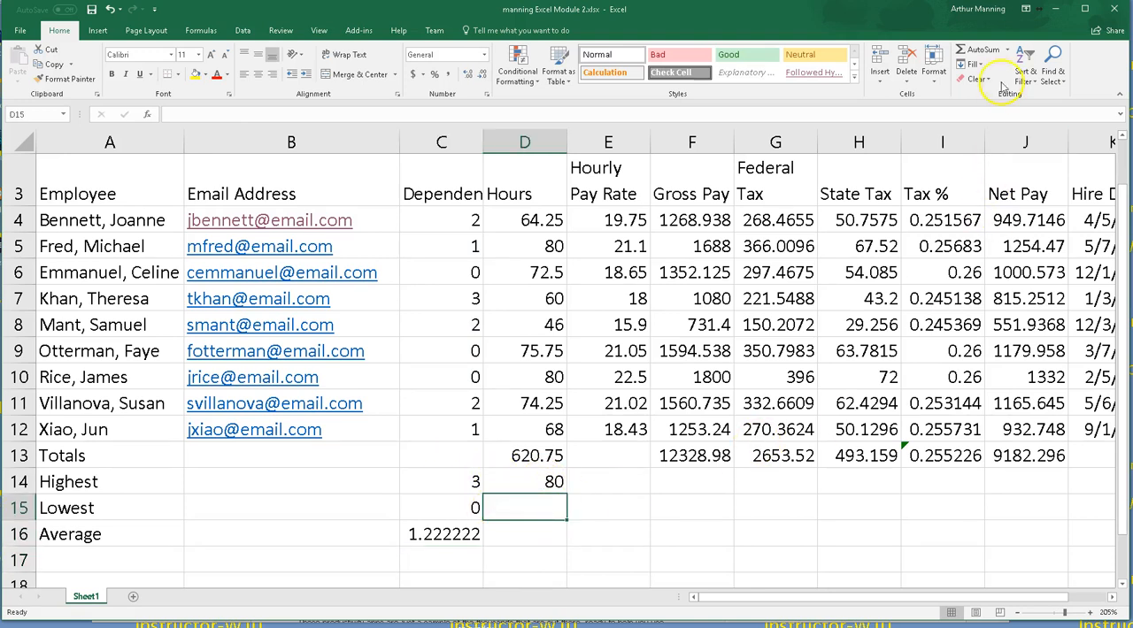
pyautogui.click(1006, 50)
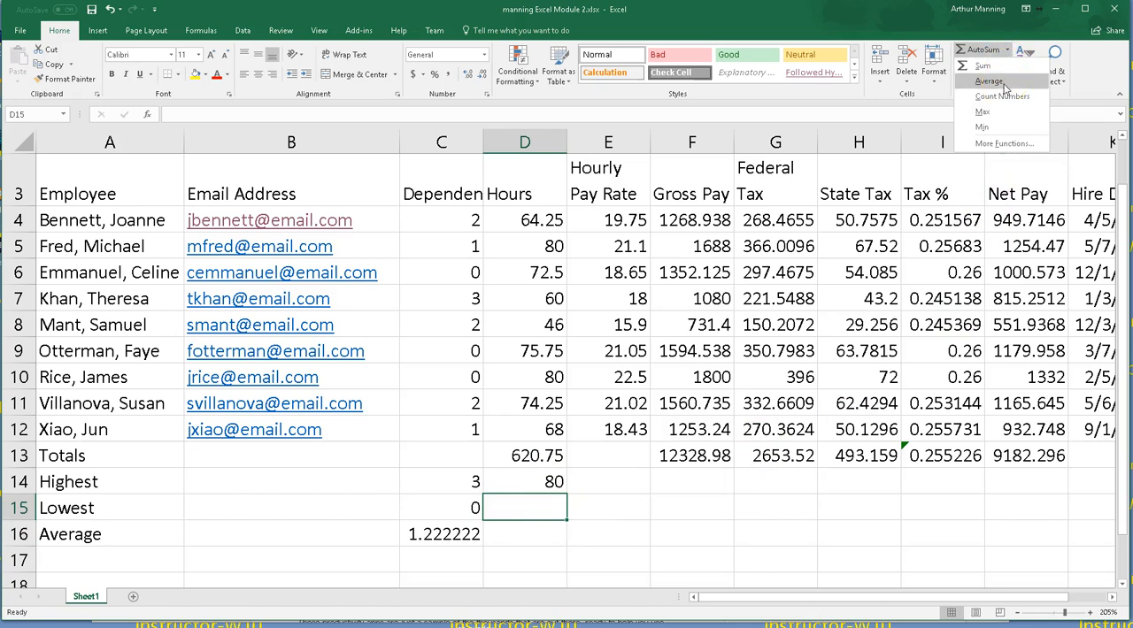
pyautogui.click(711, 510)
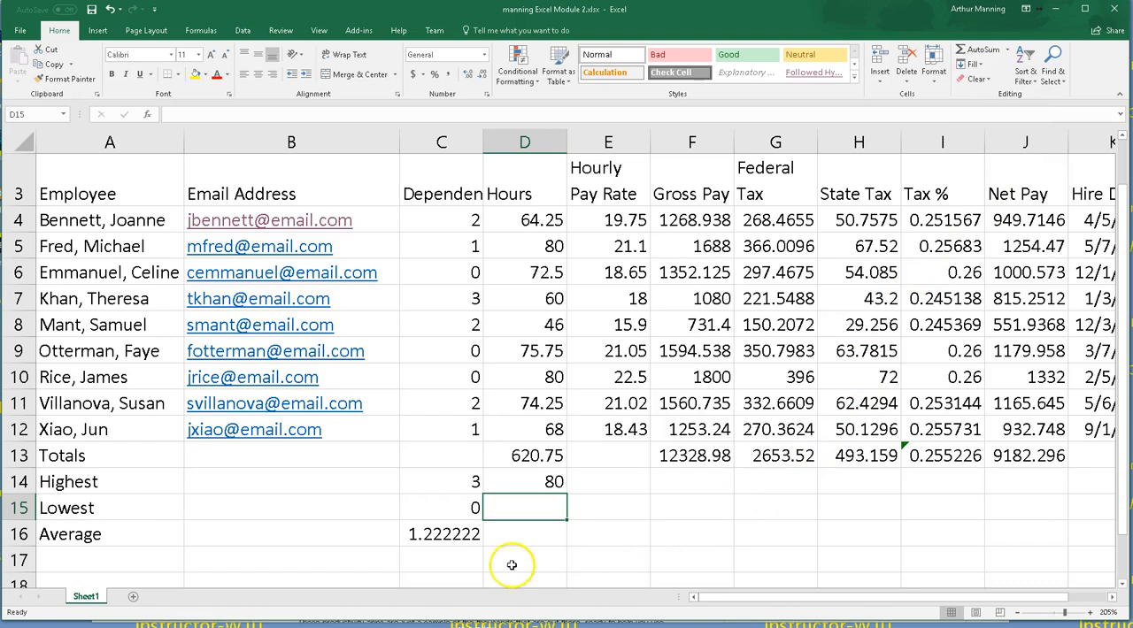
pyautogui.click(330, 565)
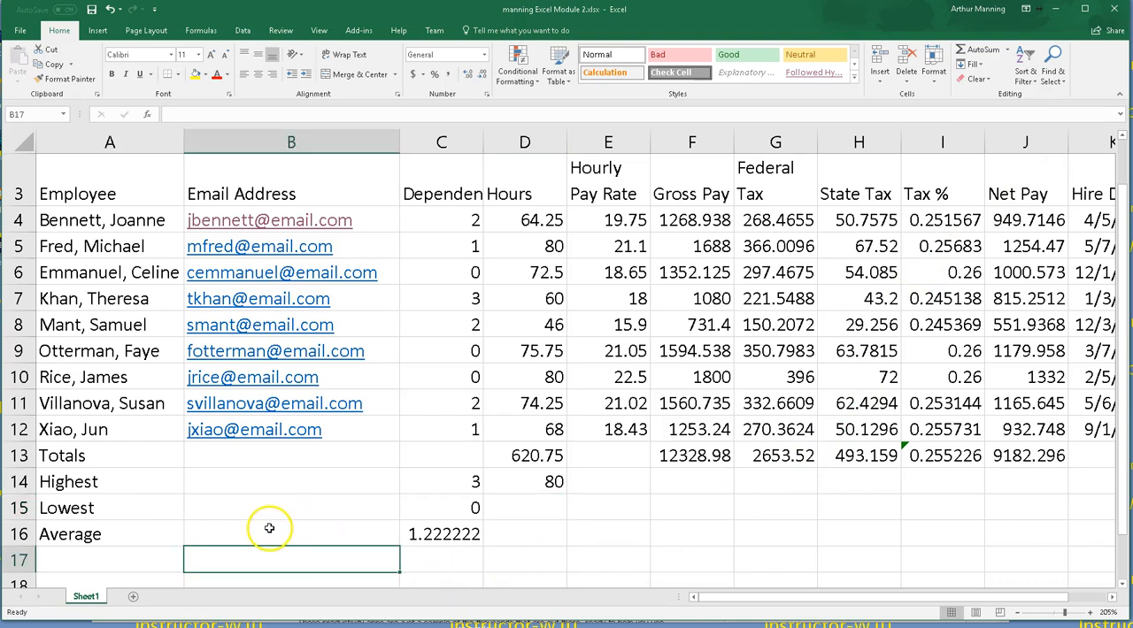
# Step: Switch the sheet to show formulas instead of values and narrow the Email Address column
pyautogui.hotkey('ctrl', '`')
pyautogui.moveTo(793, 599); pyautogui.dragTo(818, 599)
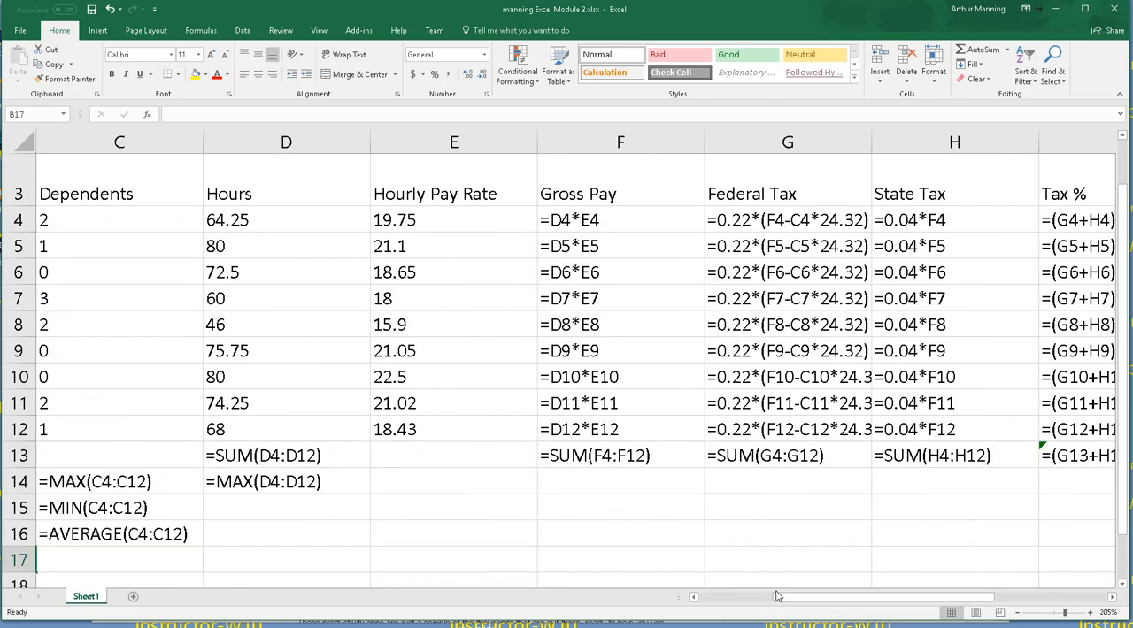
pyautogui.press('Home')
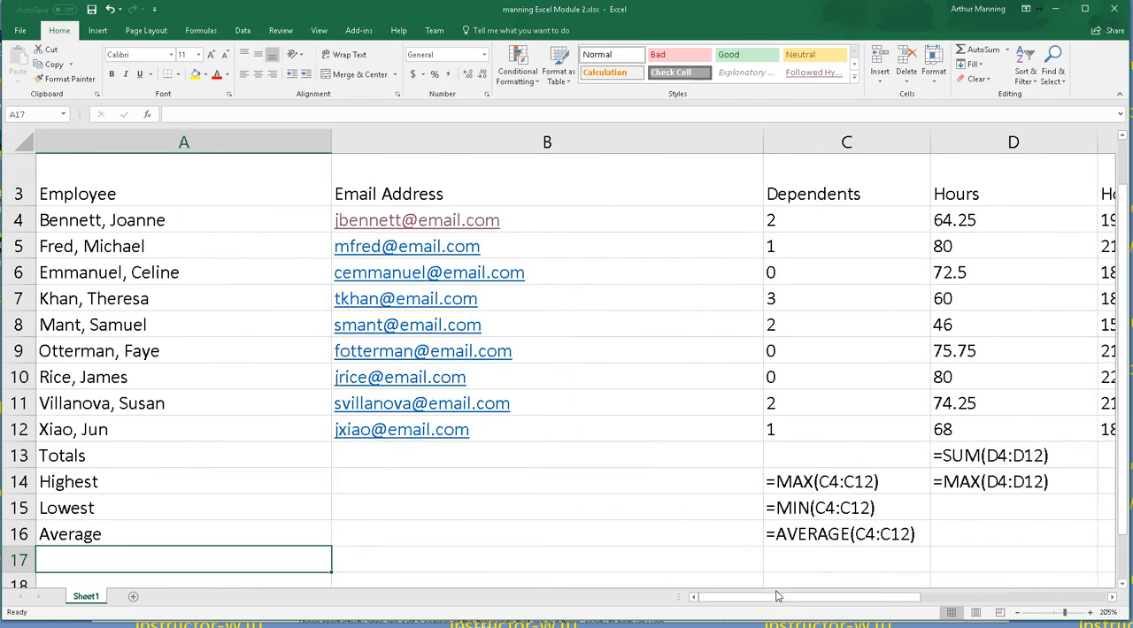
pyautogui.moveTo(737, 149); pyautogui.dragTo(528, 147)
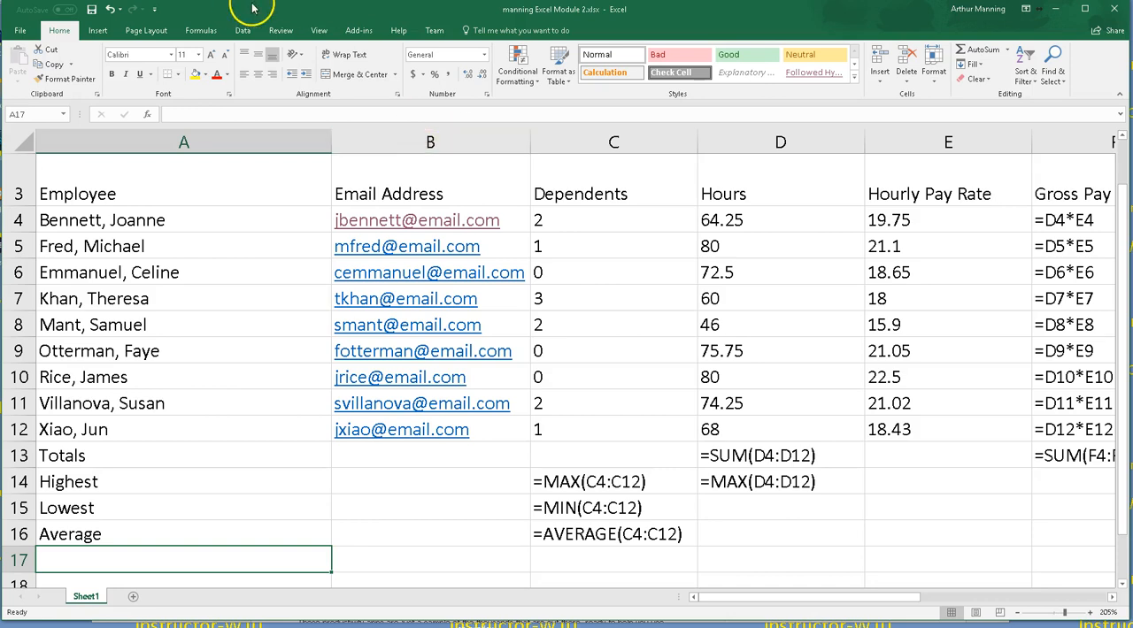
# Step: Switch back to showing values and fill the Highest, Lowest and Average formulas from column C across to column J
pyautogui.click(237, 320)
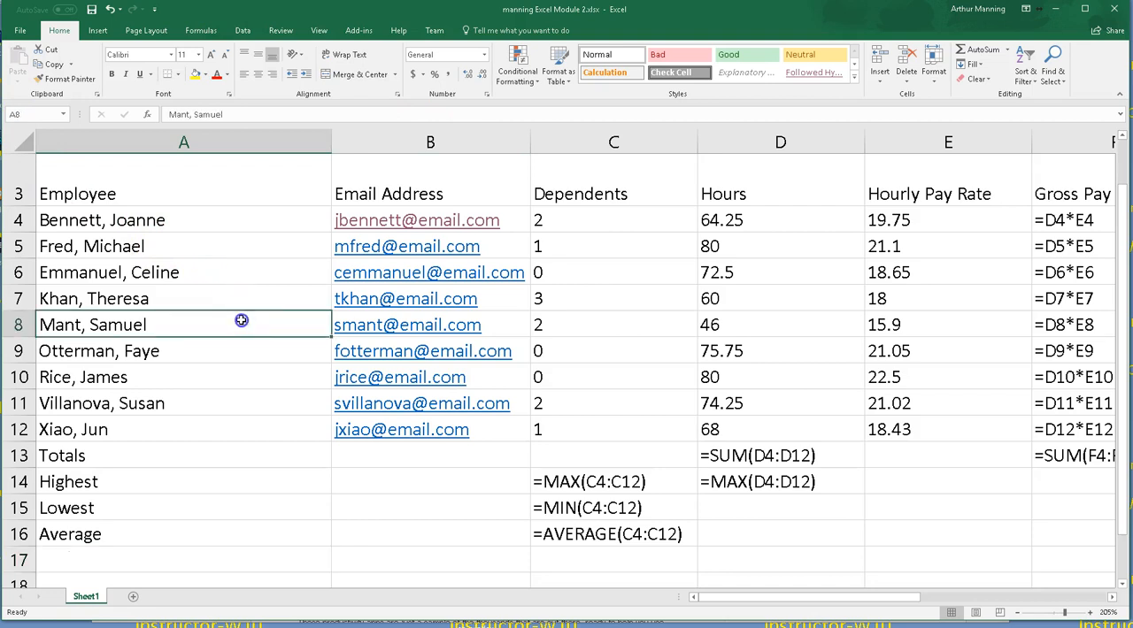
pyautogui.hotkey('ctrl', '`')
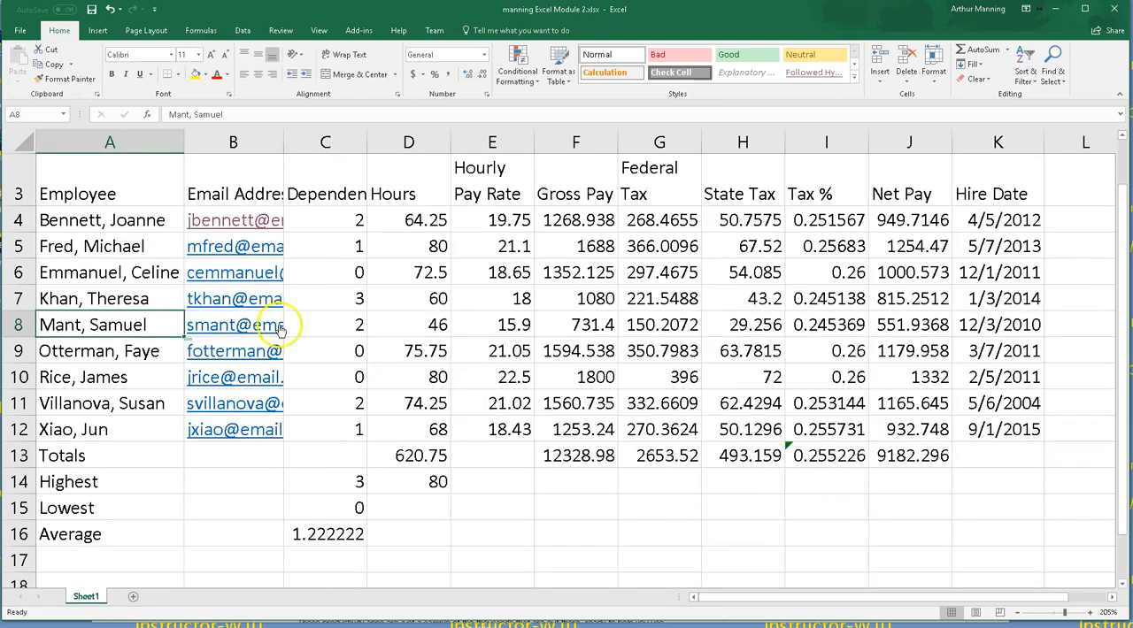
pyautogui.moveTo(342, 482); pyautogui.dragTo(346, 528)
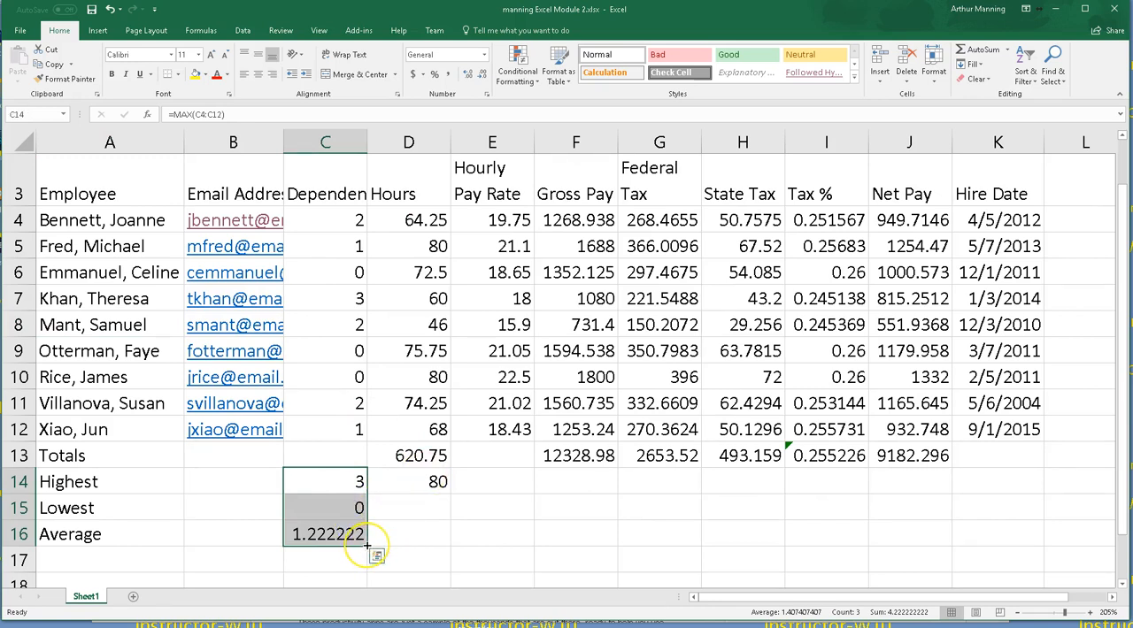
pyautogui.moveTo(367, 545); pyautogui.dragTo(947, 531)
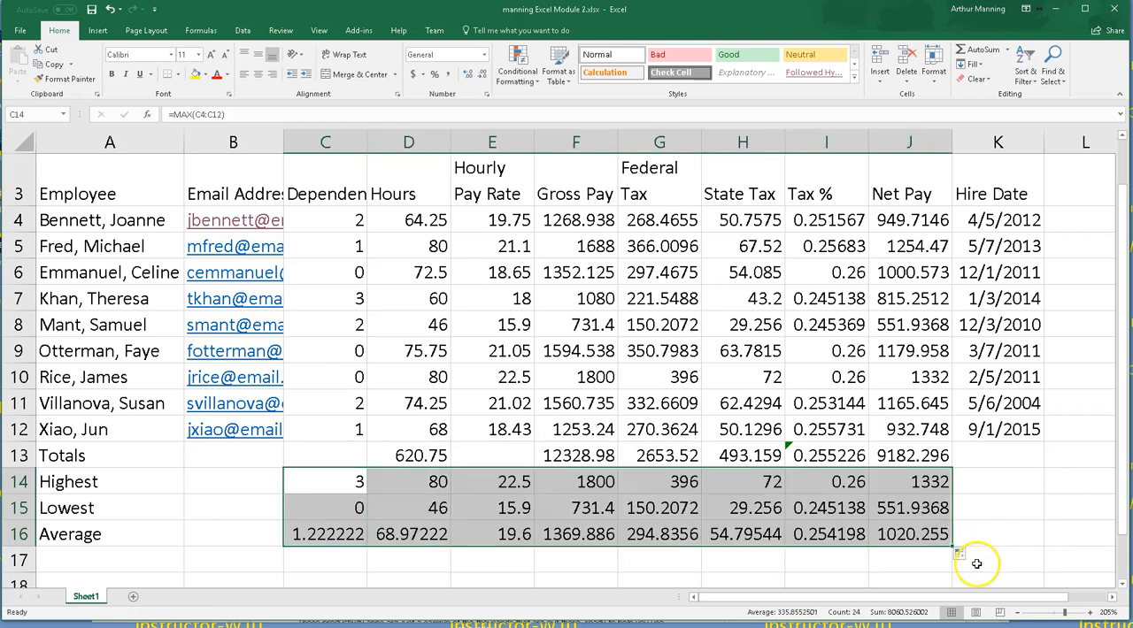
# Step: Clear the Average result in the Tax % column, cell I16
pyautogui.click(837, 567)
pyautogui.click(827, 538)
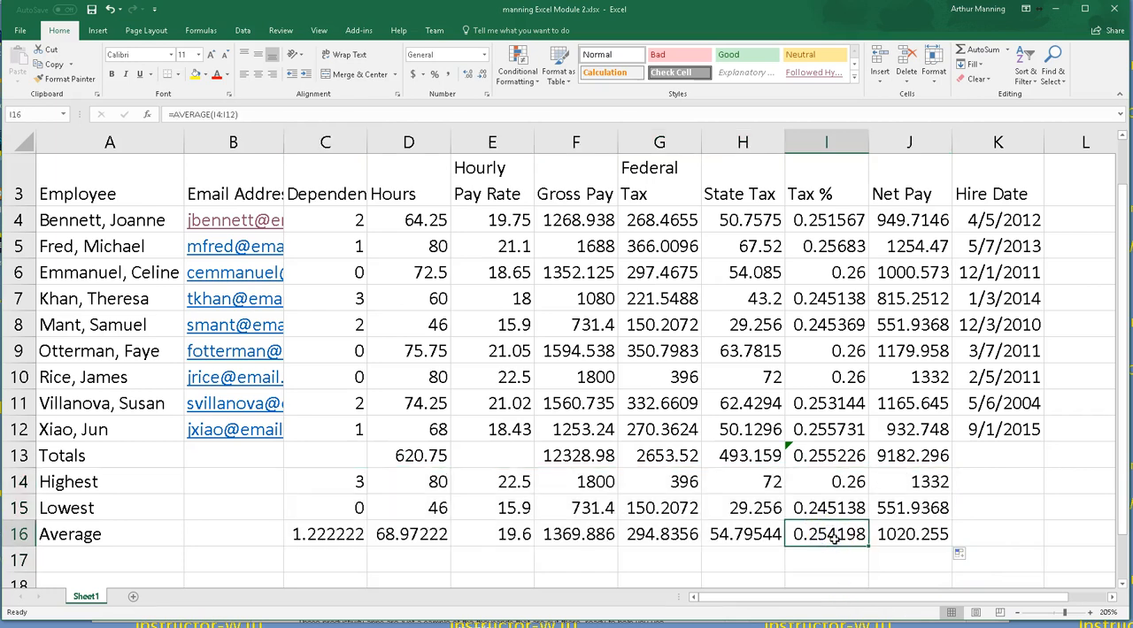
pyautogui.press('Delete')
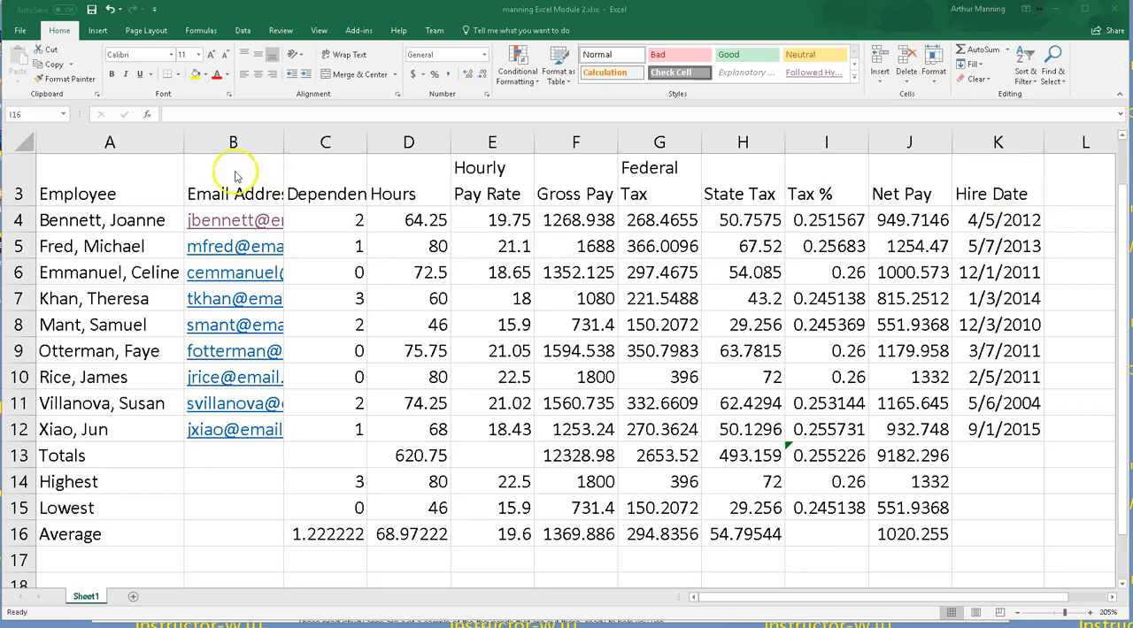
# Step: Apply the Ion theme to the workbook
pyautogui.click(142, 30)
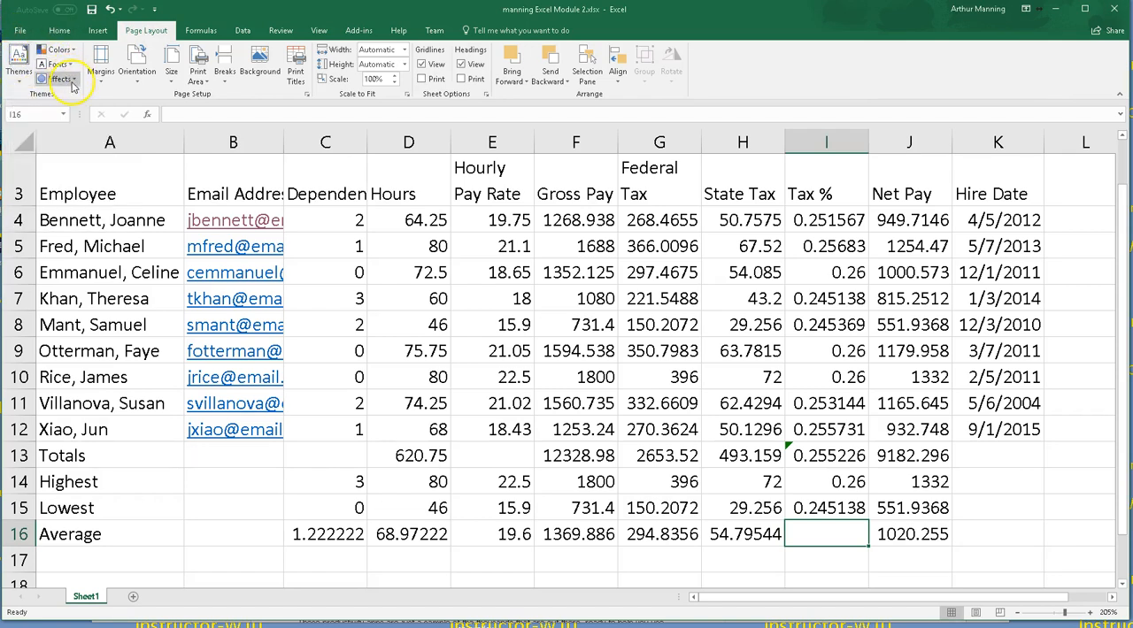
pyautogui.click(20, 80)
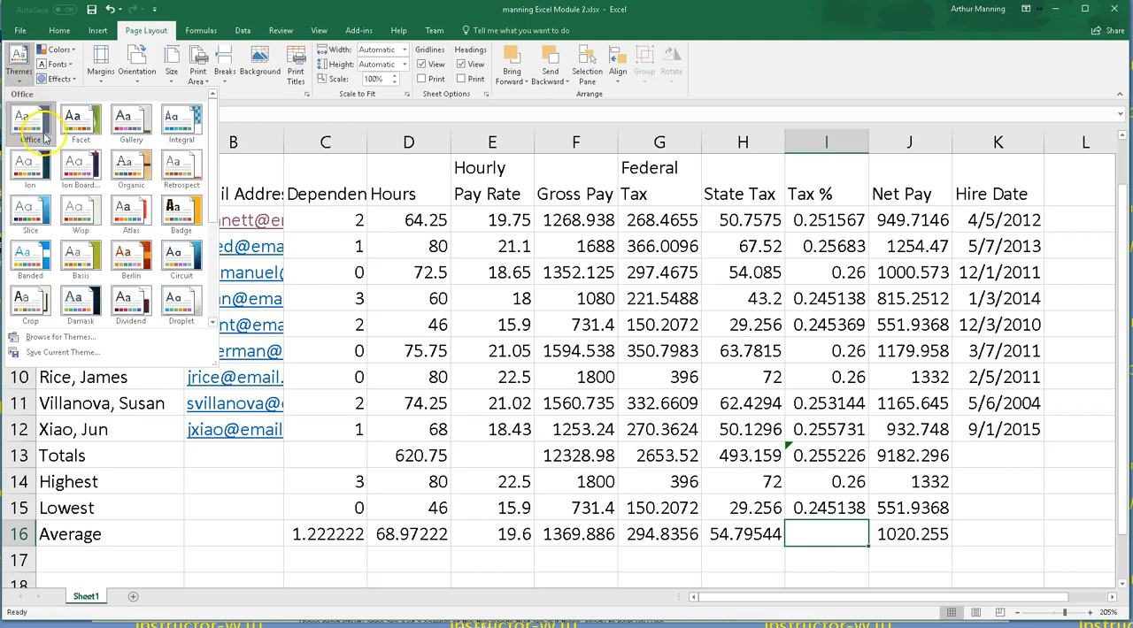
pyautogui.click(31, 164)
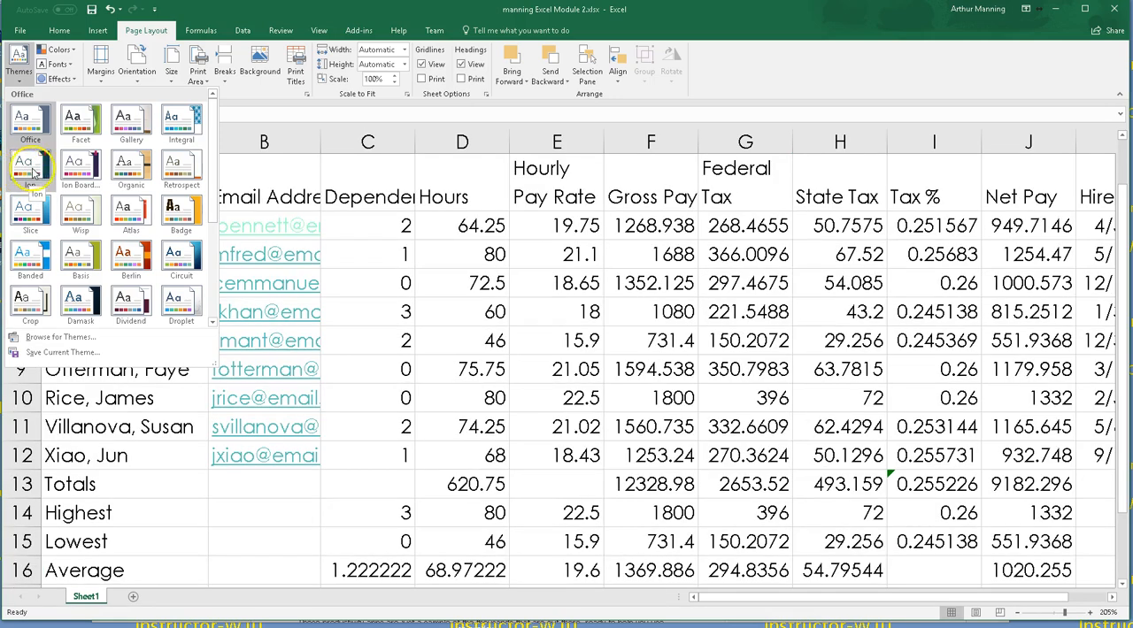
pyautogui.click(26, 172)
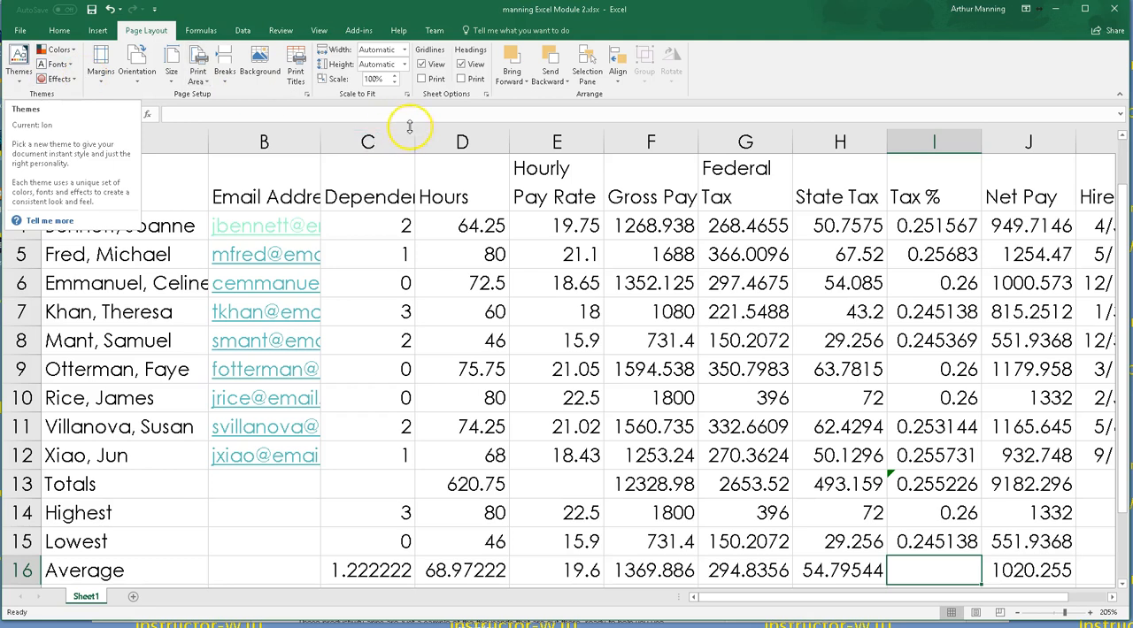
# Step: Merge and center Olivia's Art Supply across A1:K1 and apply the Title cell style
pyautogui.click(666, 310)
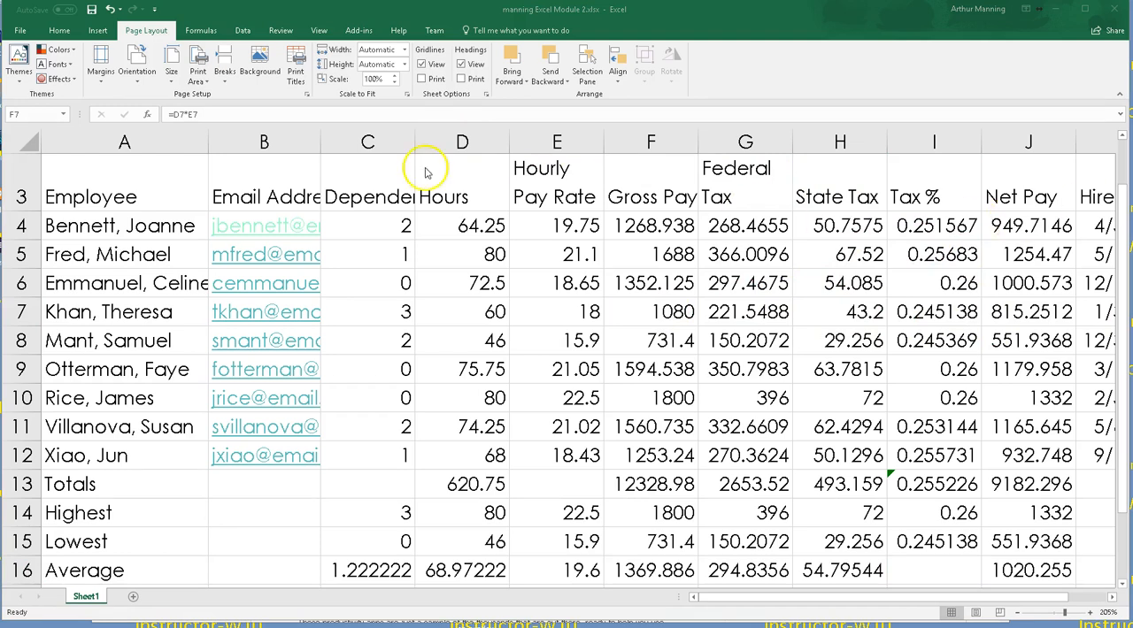
pyautogui.scroll(1, 378, 293)
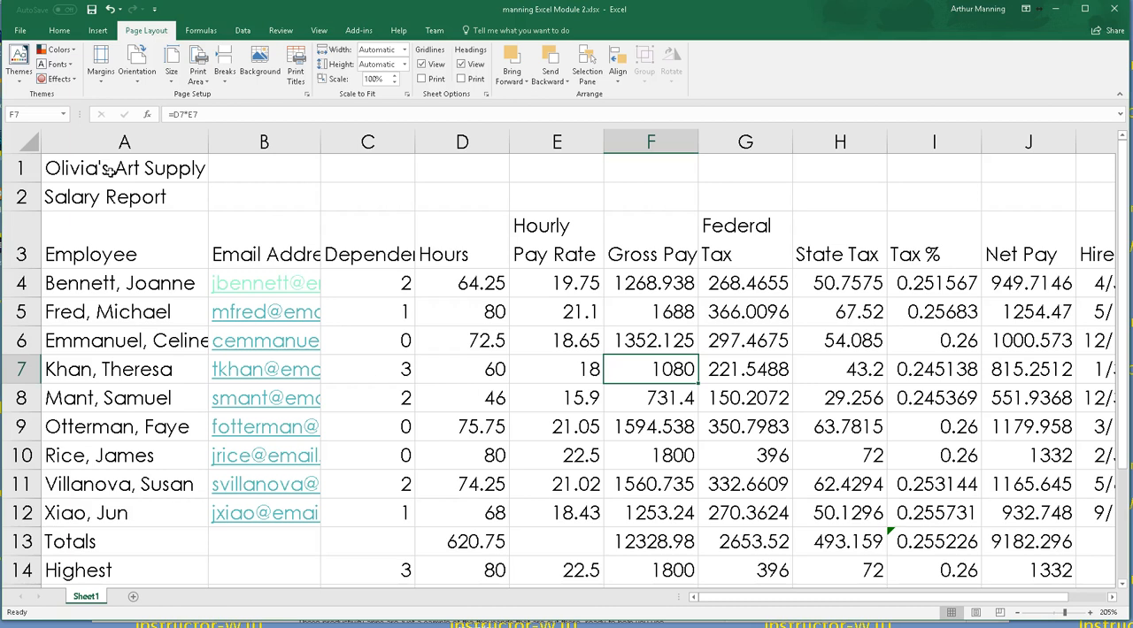
pyautogui.scroll(-1, 371, 306)
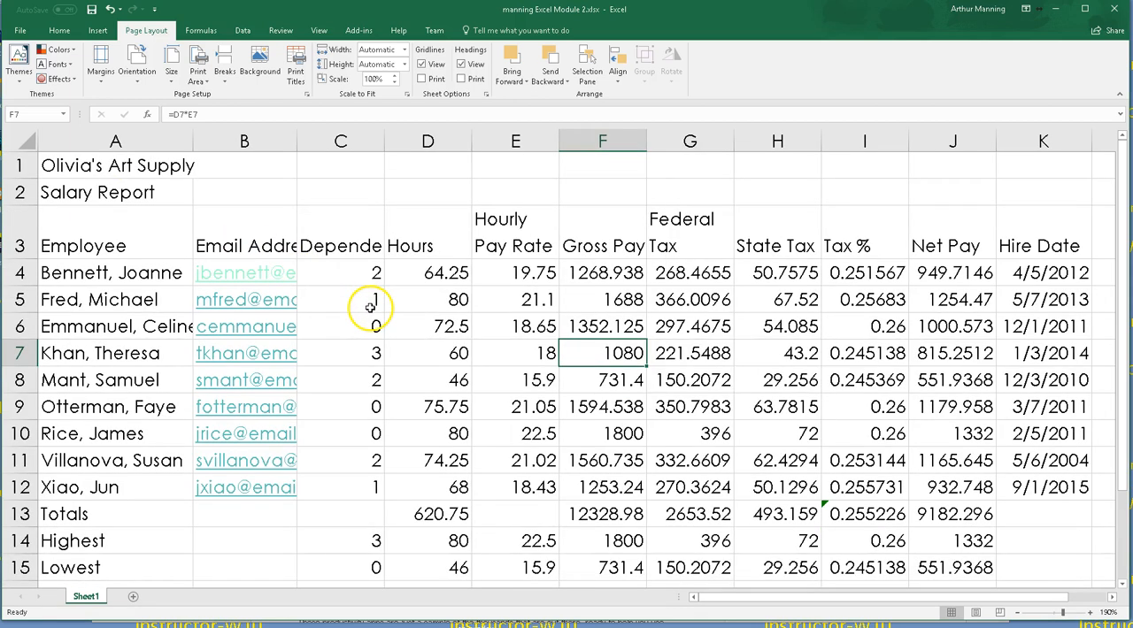
pyautogui.scroll(-1, 370, 307)
pyautogui.scroll(1, 370, 307)
pyautogui.moveTo(51, 164); pyautogui.dragTo(1047, 168)
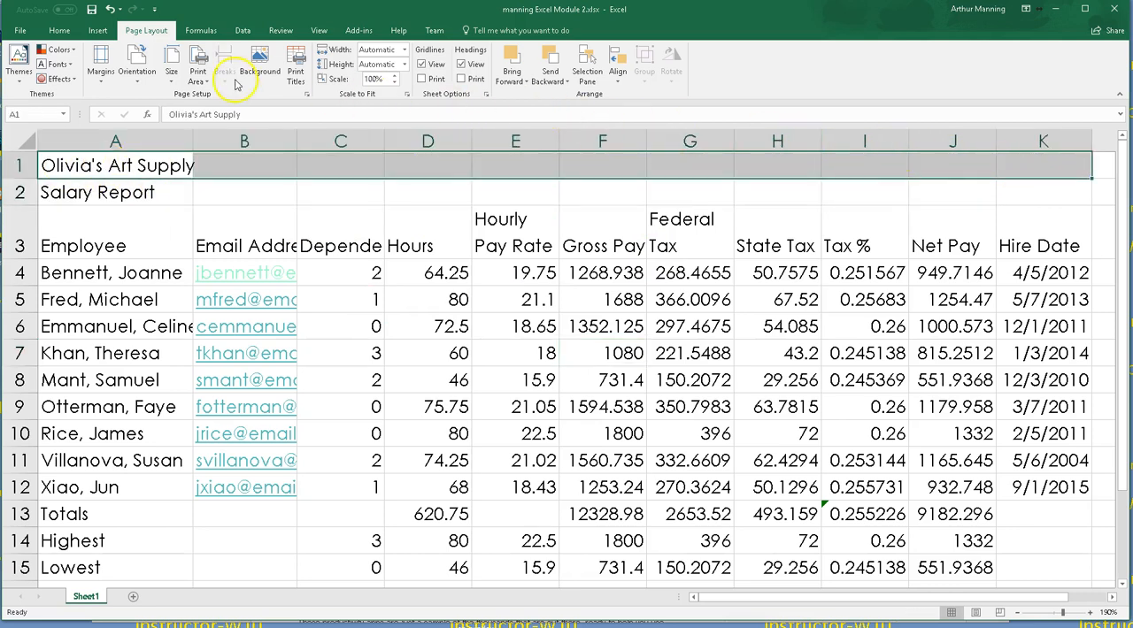
pyautogui.click(59, 30)
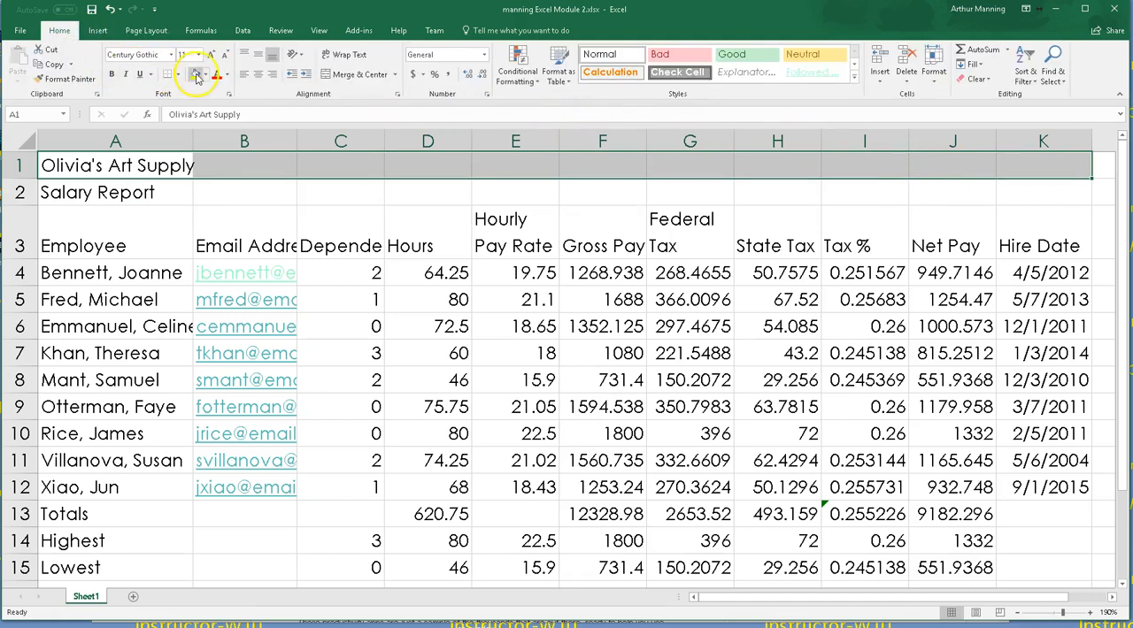
pyautogui.click(355, 76)
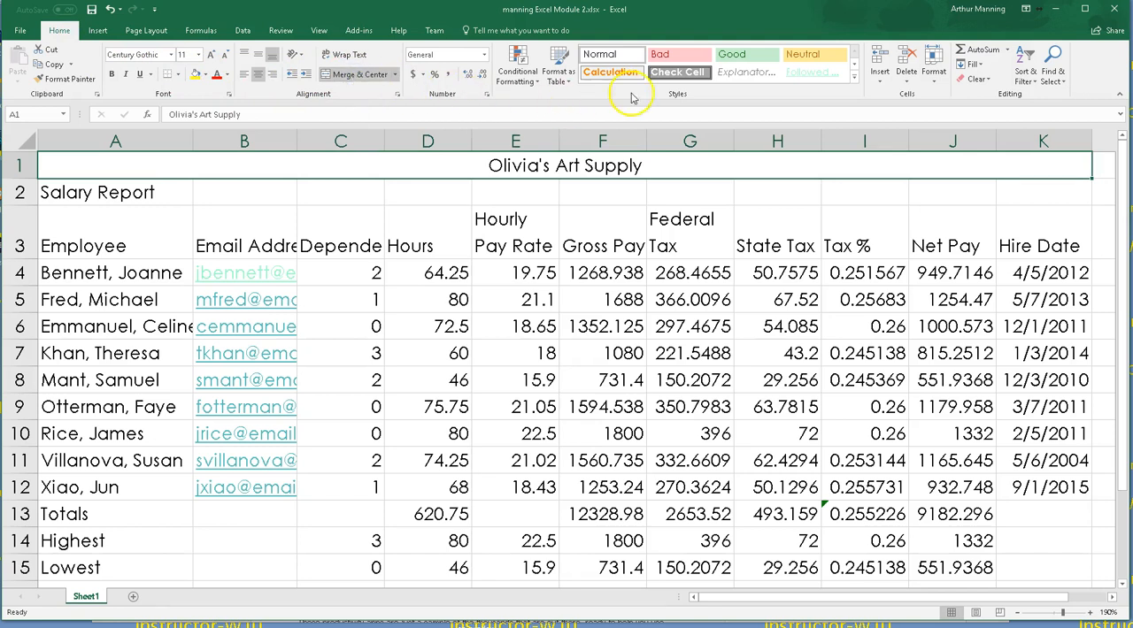
pyautogui.click(855, 80)
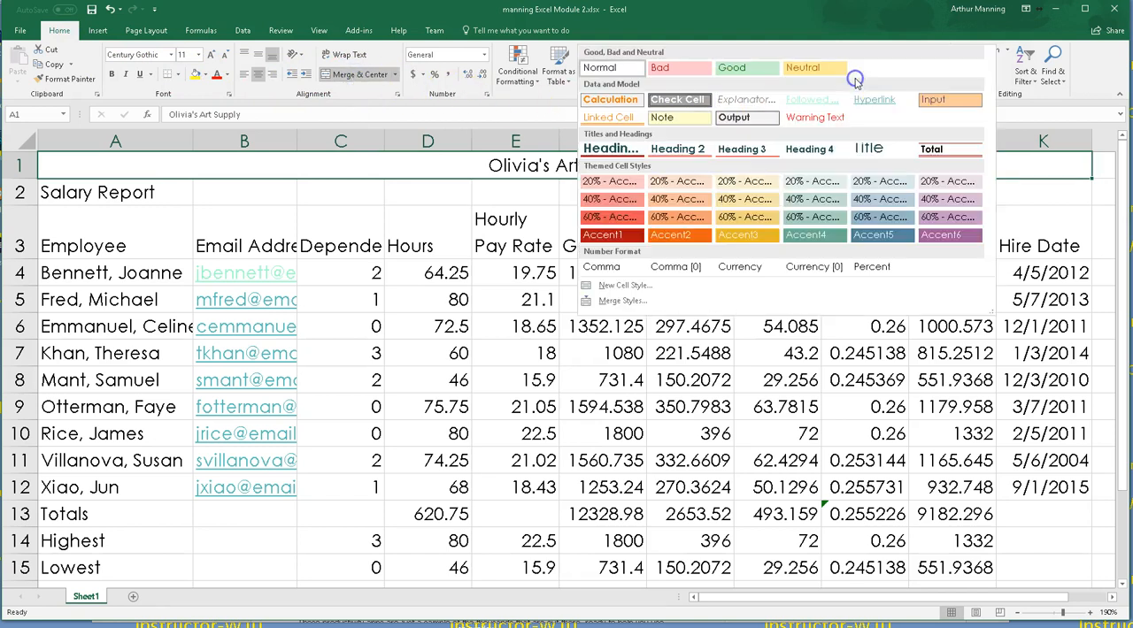
pyautogui.click(873, 148)
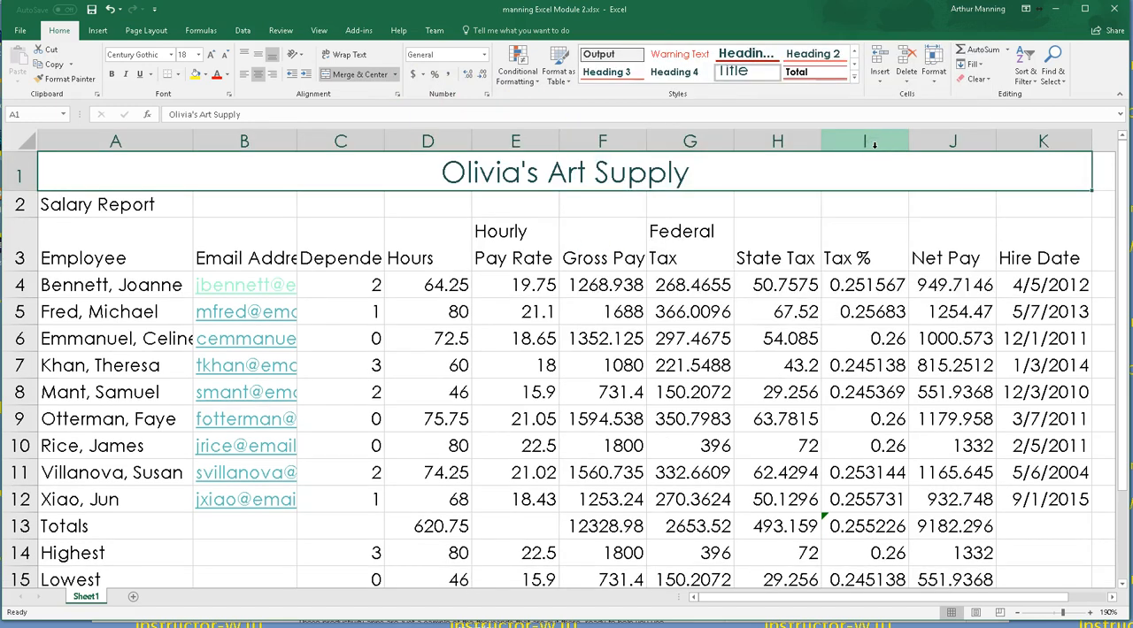
# Step: Merge and center the Salary Report subtitle across A2:K2
pyautogui.moveTo(106, 211); pyautogui.dragTo(1045, 217)
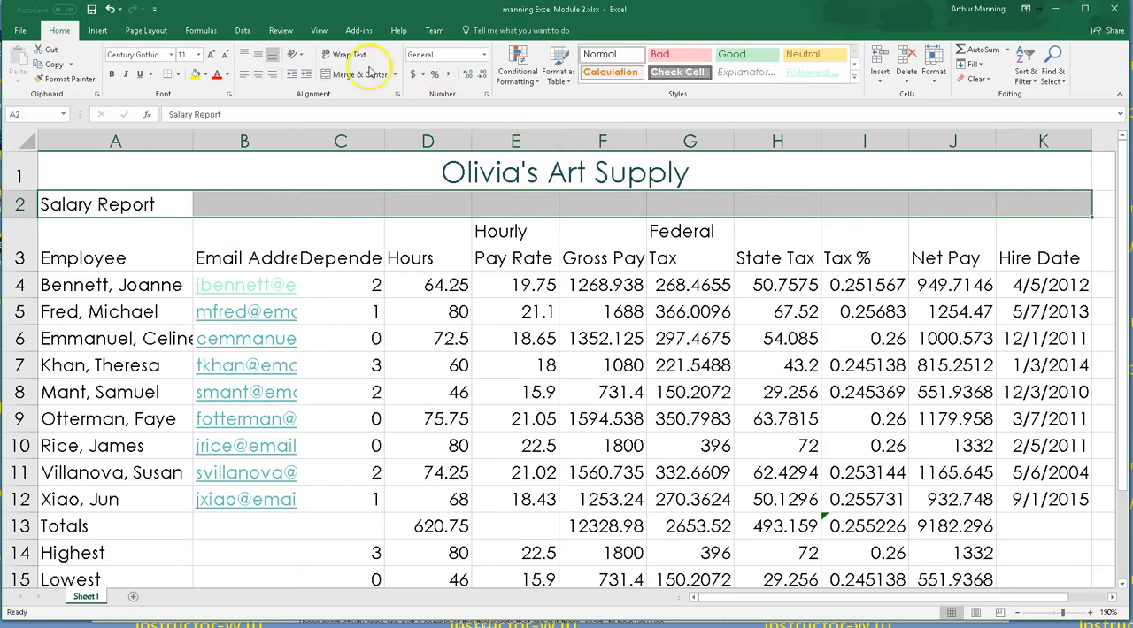
pyautogui.click(325, 77)
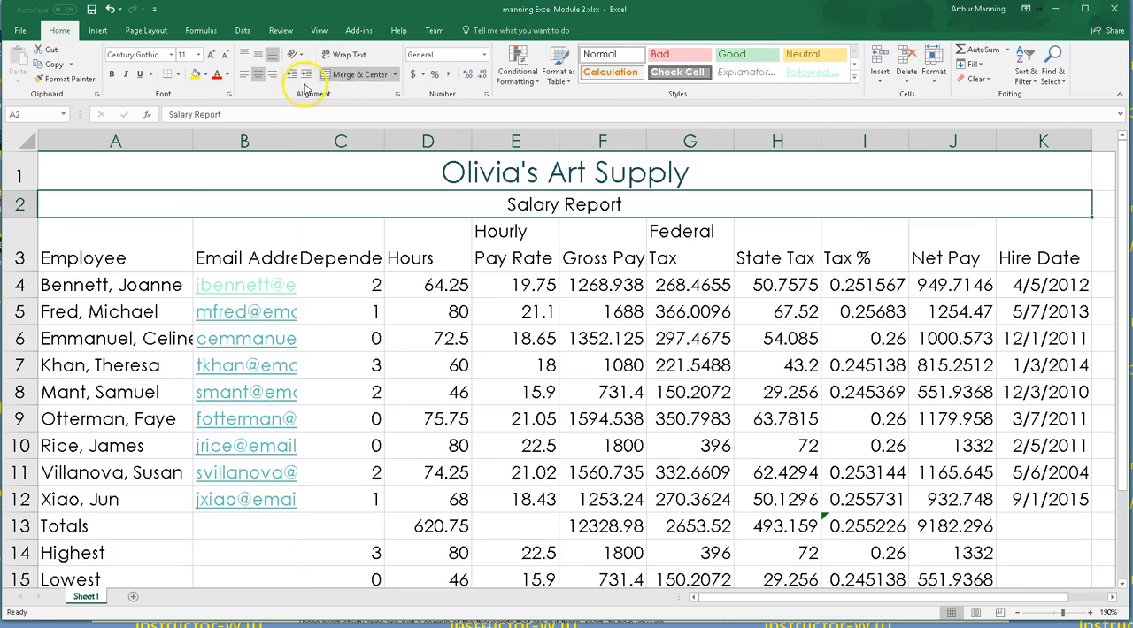
# Step: Set the Olivia's Art Supply title's font size to 28
pyautogui.click(643, 169)
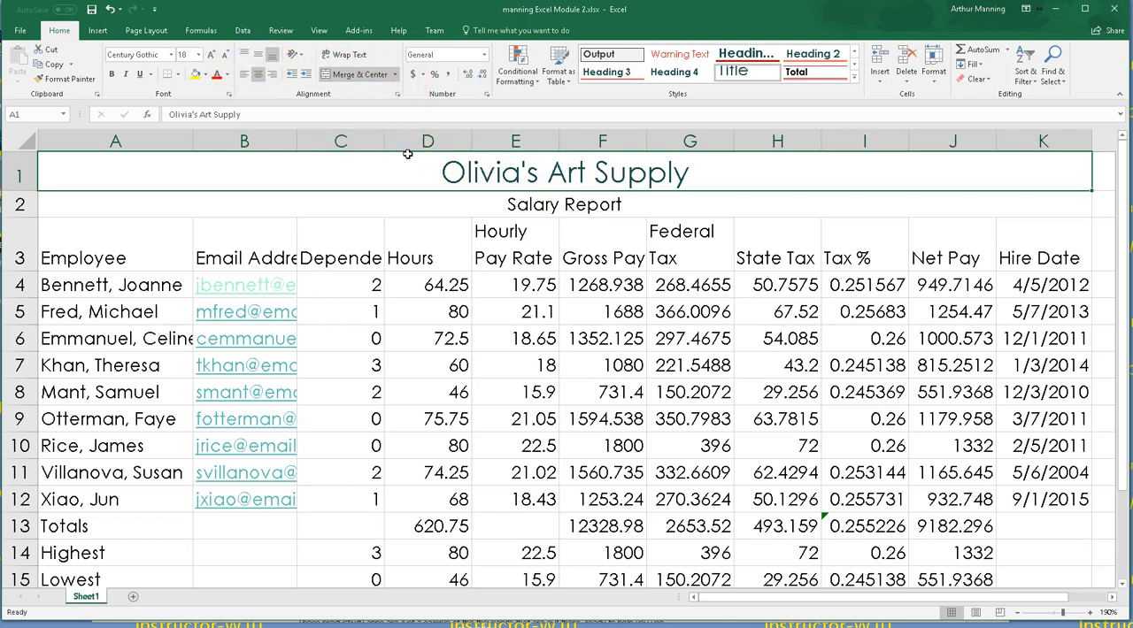
pyautogui.click(210, 55)
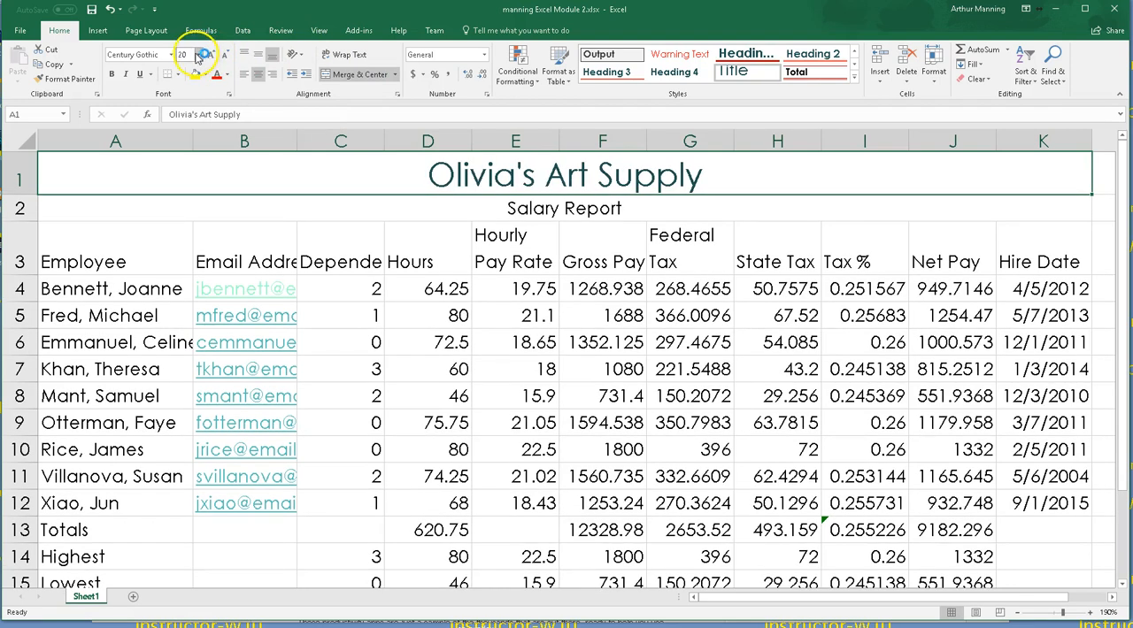
pyautogui.click(198, 55)
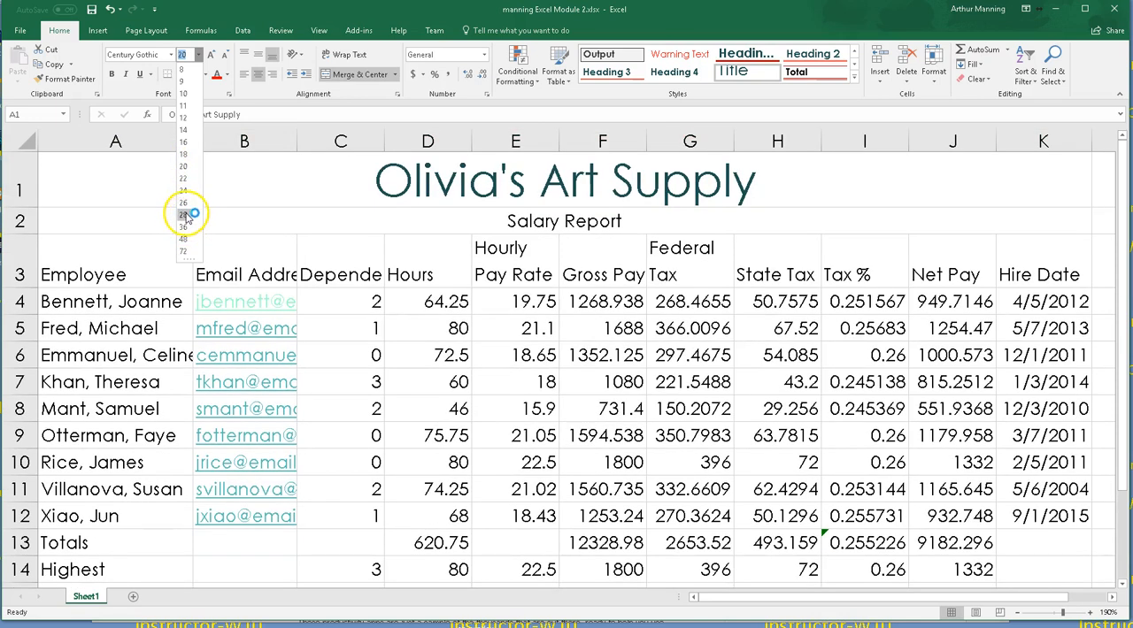
pyautogui.click(189, 219)
# Step: Increase the Salary Report subtitle's font size to 22
pyautogui.click(545, 224)
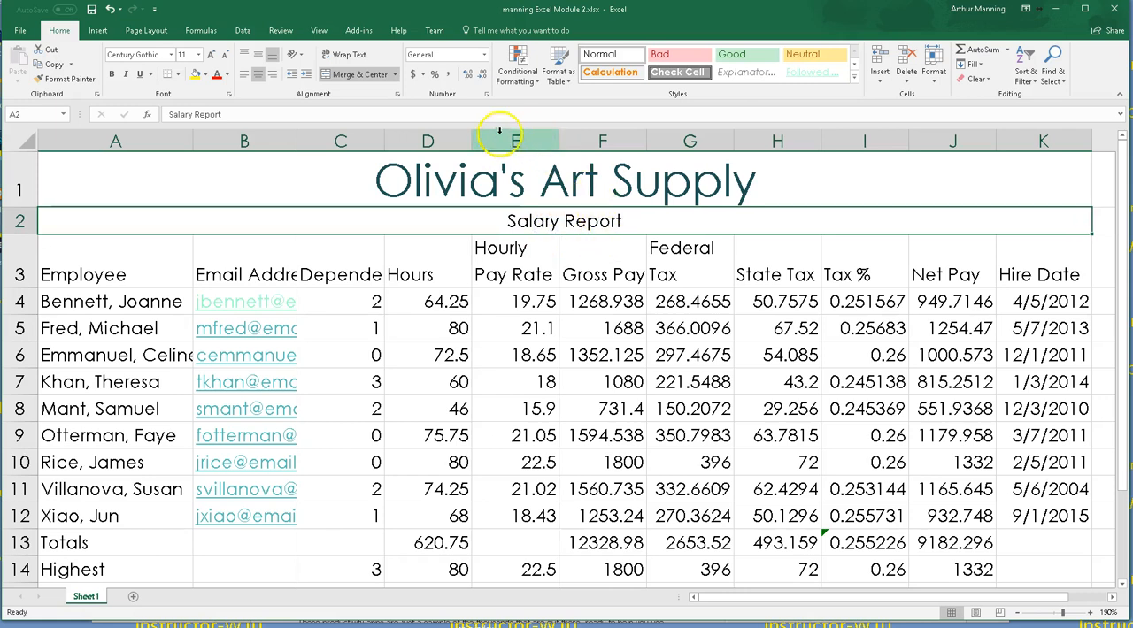
pyautogui.click(213, 55)
pyautogui.click(213, 56)
pyautogui.click(214, 56)
pyautogui.click(212, 55)
pyautogui.click(212, 56)
pyautogui.click(212, 57)
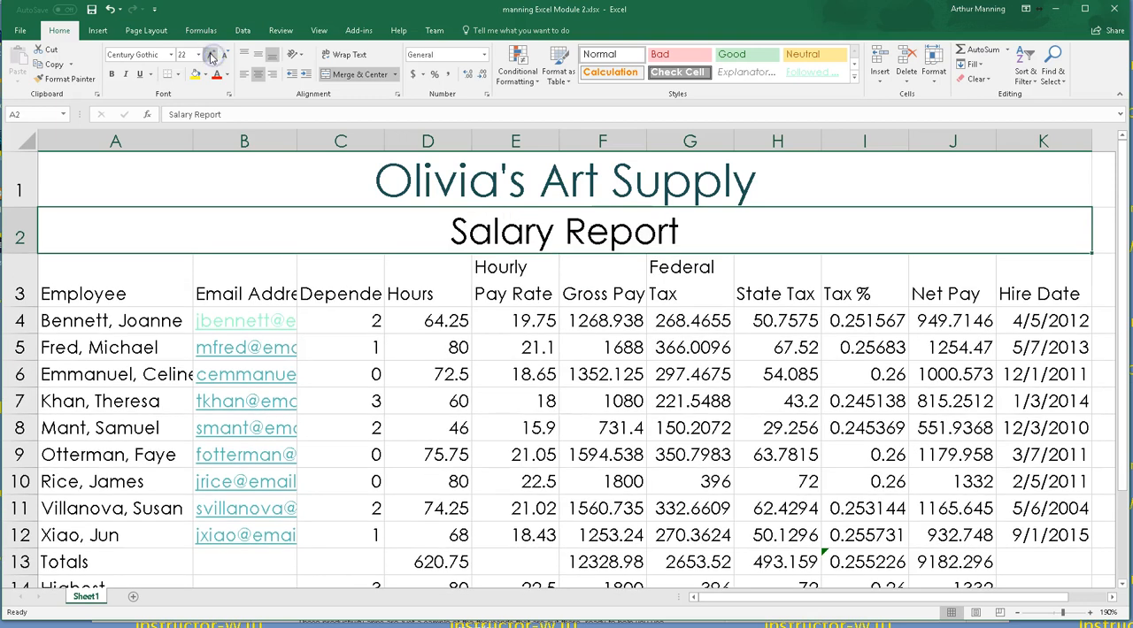
pyautogui.click(722, 343)
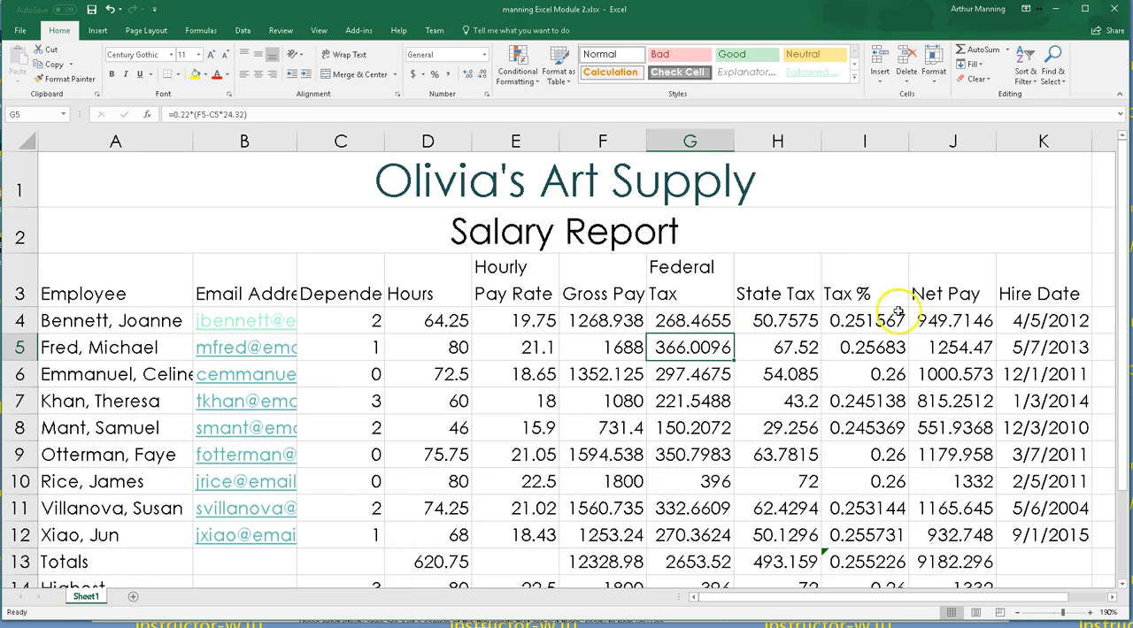
pyautogui.scroll(-1, 567, 354)
pyautogui.scroll(1, 567, 354)
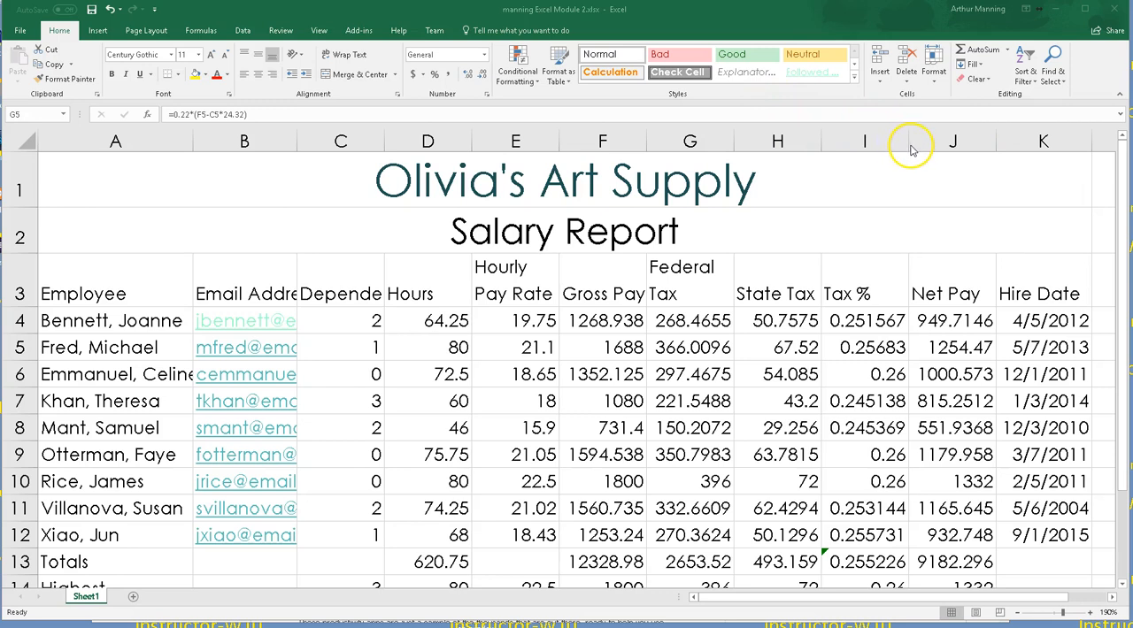
# Step: Fill the title and subtitle rows with a light pink custom color from the Colors dialog
pyautogui.click(118, 175)
pyautogui.moveTo(118, 175)
pyautogui.mouseDown()
pyautogui.moveTo(177, 205)
pyautogui.moveTo(192, 228)
pyautogui.mouseUp()
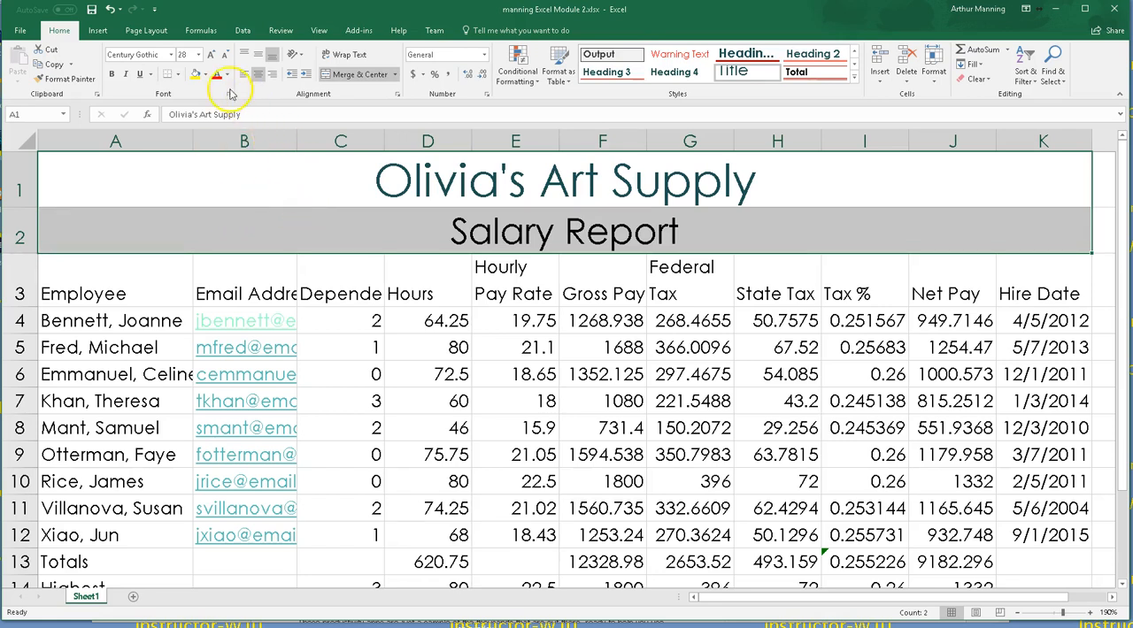
pyautogui.click(205, 76)
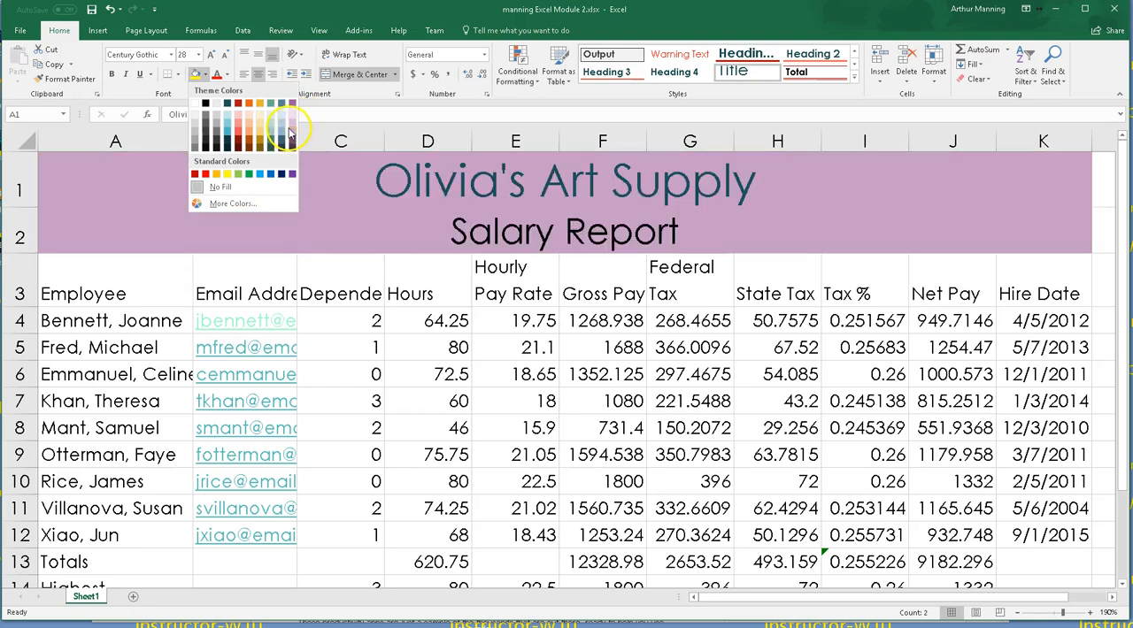
pyautogui.click(229, 205)
pyautogui.moveTo(836, 429); pyautogui.dragTo(508, 172)
pyautogui.click(543, 265)
pyautogui.click(541, 296)
pyautogui.click(509, 281)
pyautogui.click(534, 275)
pyautogui.click(527, 288)
pyautogui.click(512, 274)
pyautogui.click(515, 266)
pyautogui.click(512, 256)
pyautogui.click(520, 245)
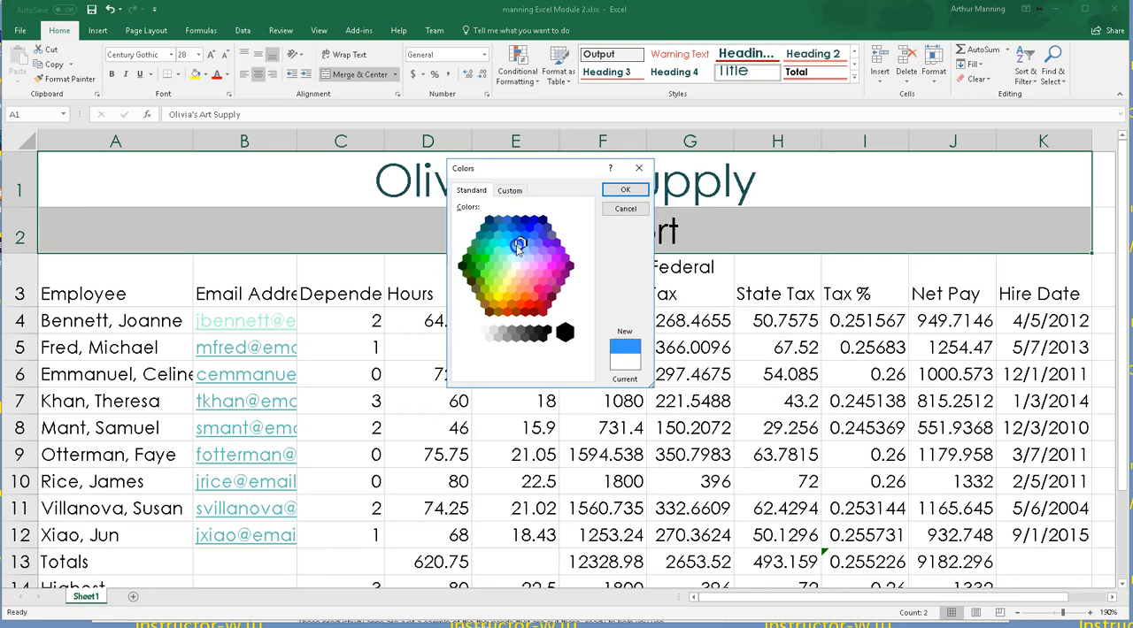
pyautogui.click(537, 259)
pyautogui.click(512, 276)
pyautogui.click(534, 272)
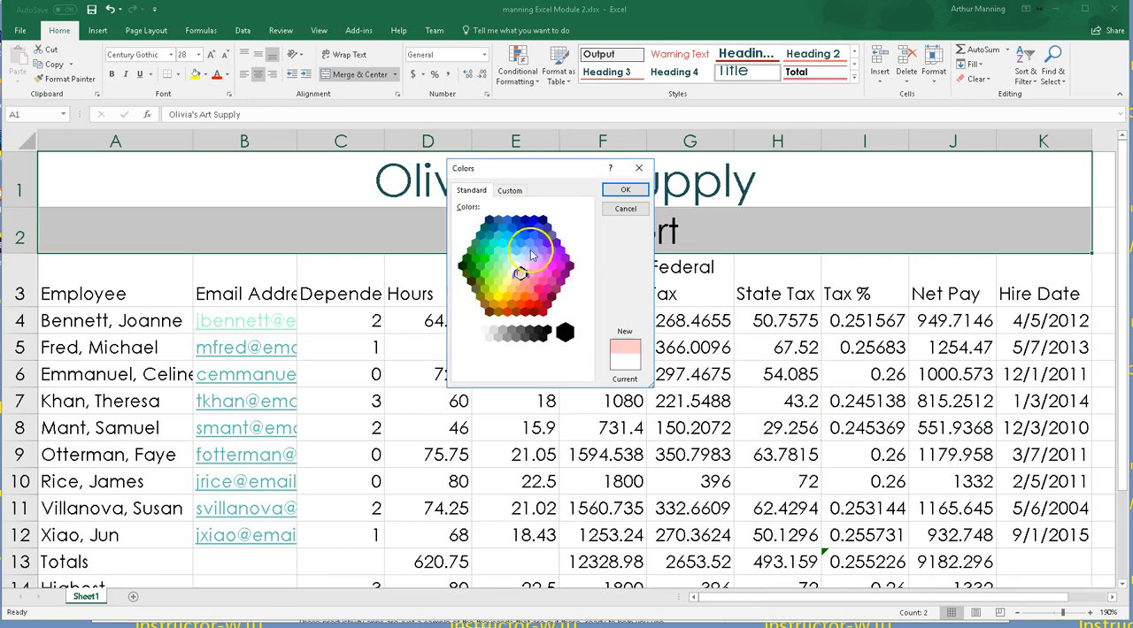
pyautogui.click(624, 189)
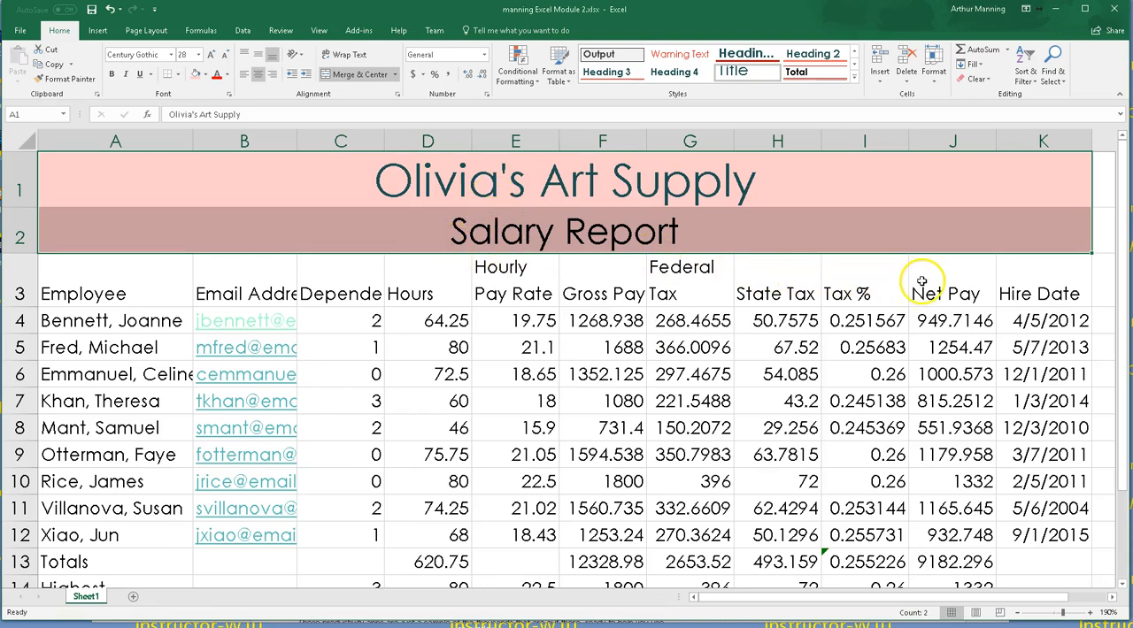
pyautogui.click(1048, 281)
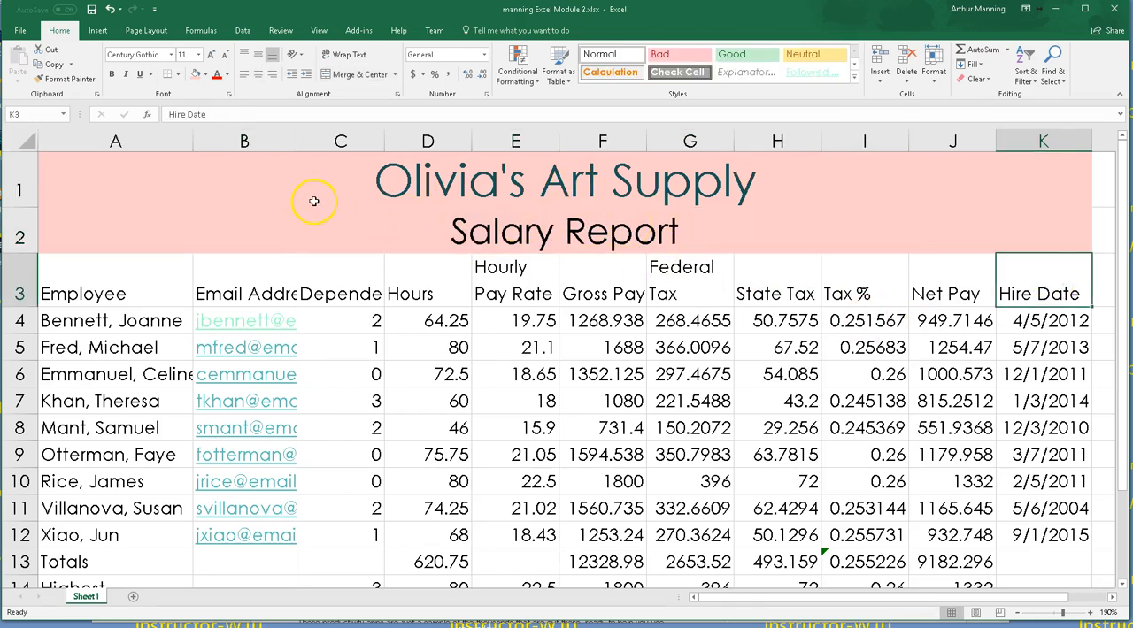
# Step: Change the font of the title and subtitle rows to Harlow Solid Italic
pyautogui.moveTo(336, 182); pyautogui.dragTo(457, 227)
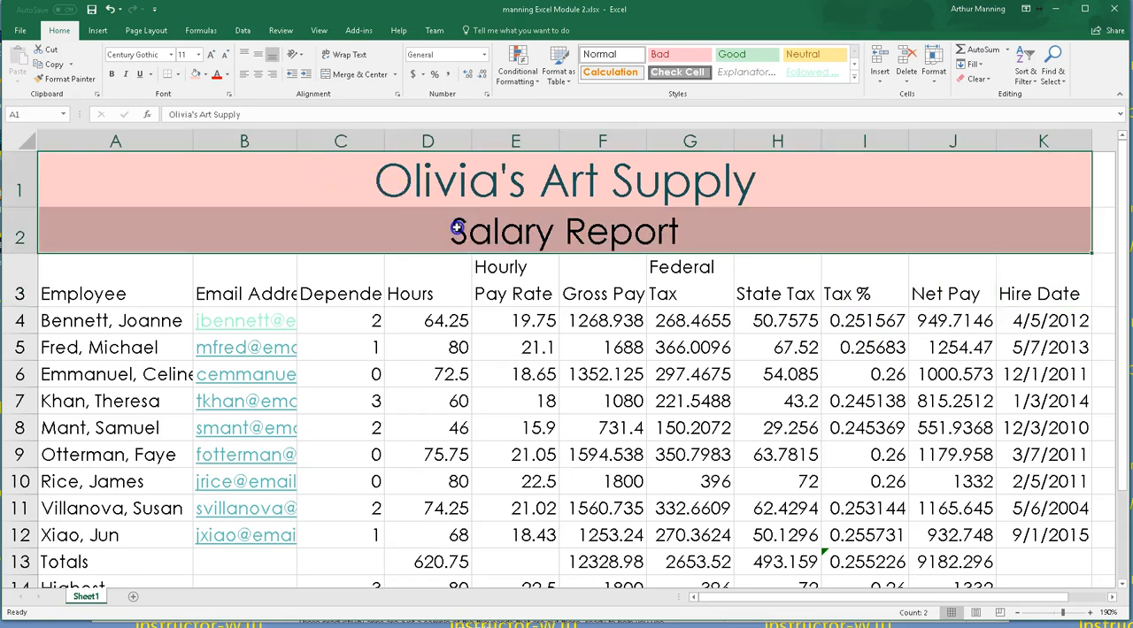
pyautogui.click(171, 54)
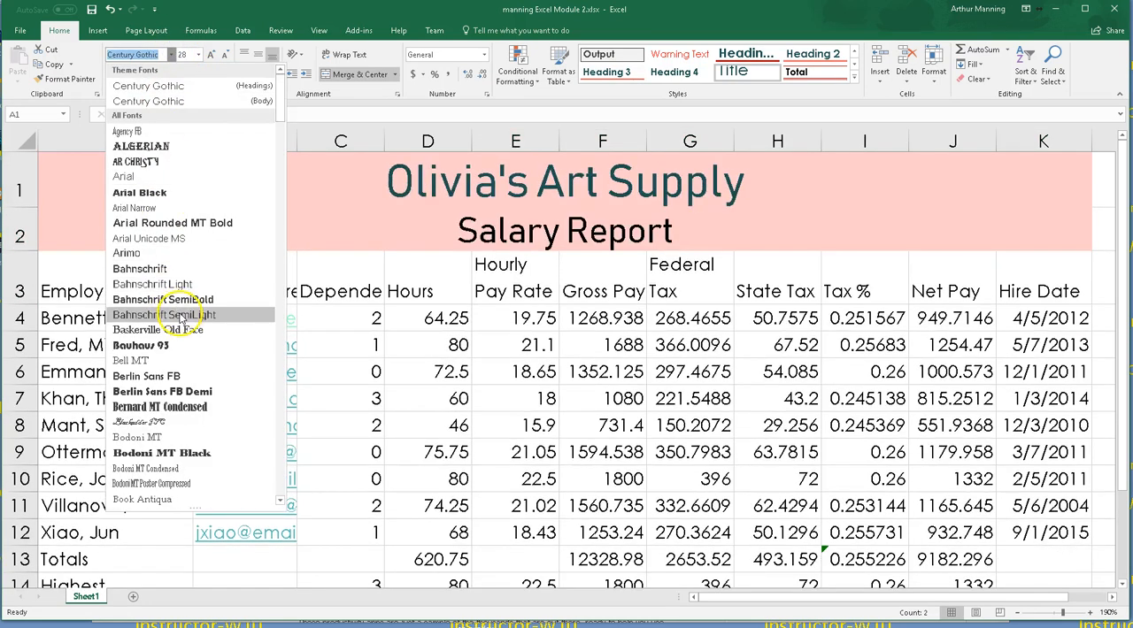
pyautogui.scroll(-8, 177, 310)
pyautogui.scroll(-1, 177, 310)
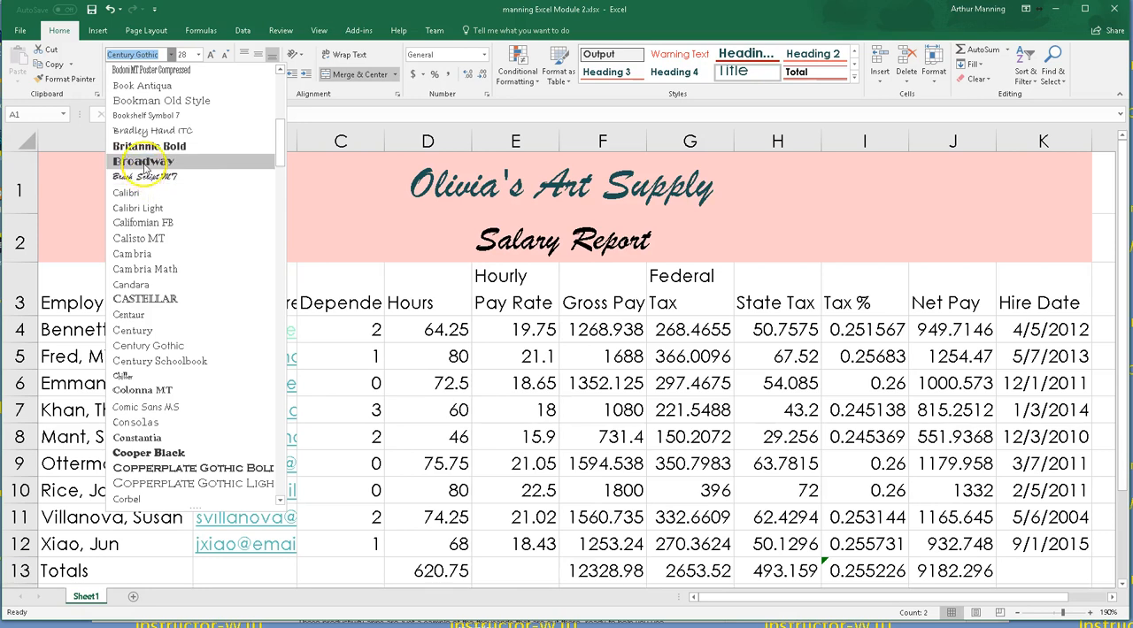
pyautogui.scroll(-3, 141, 306)
pyautogui.scroll(-7, 141, 314)
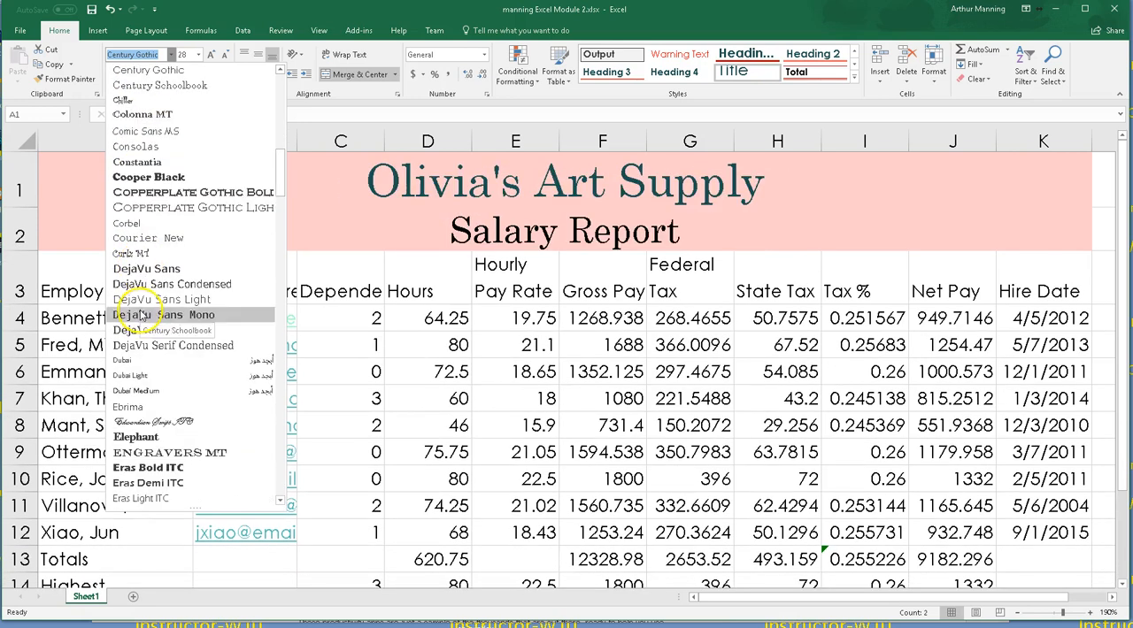
pyautogui.scroll(-11, 142, 314)
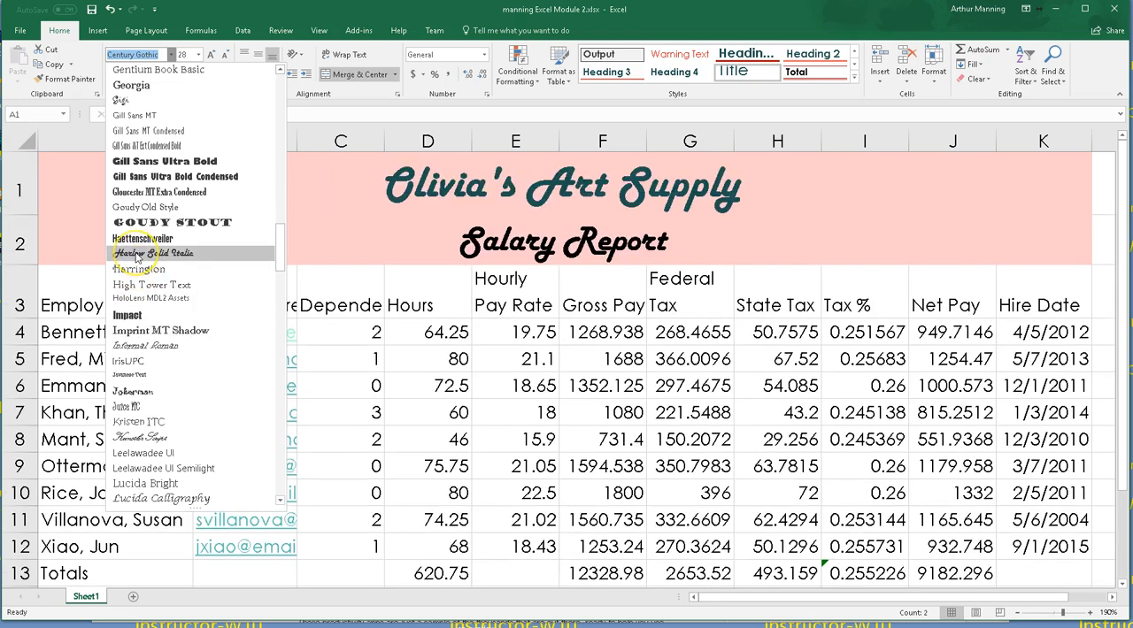
pyautogui.click(135, 254)
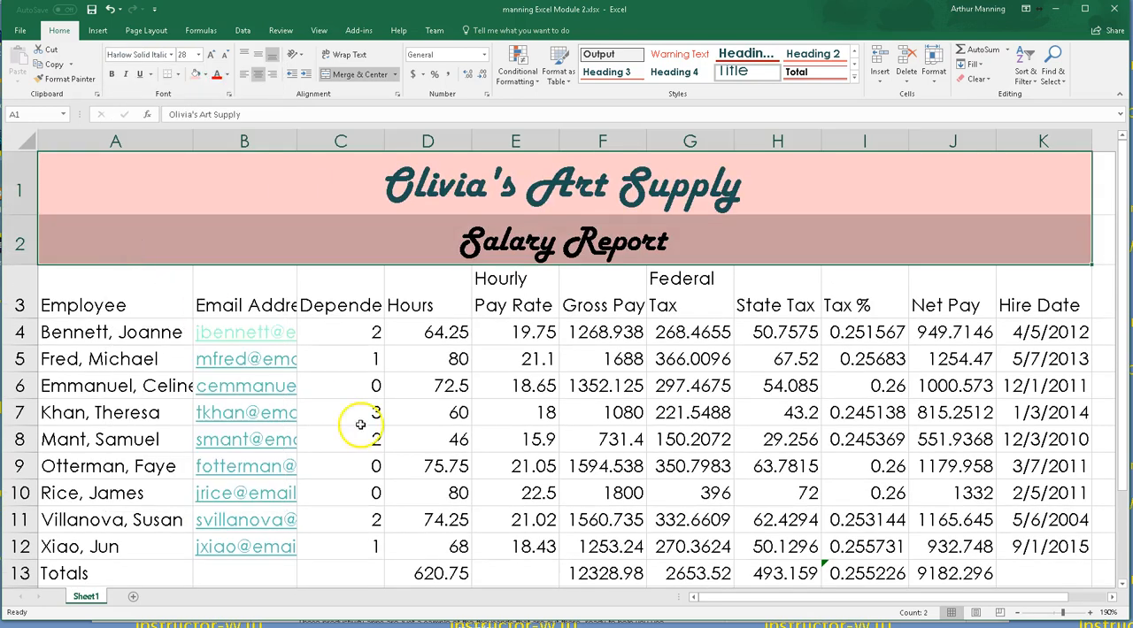
pyautogui.click(507, 390)
pyautogui.scroll(-1, 731, 311)
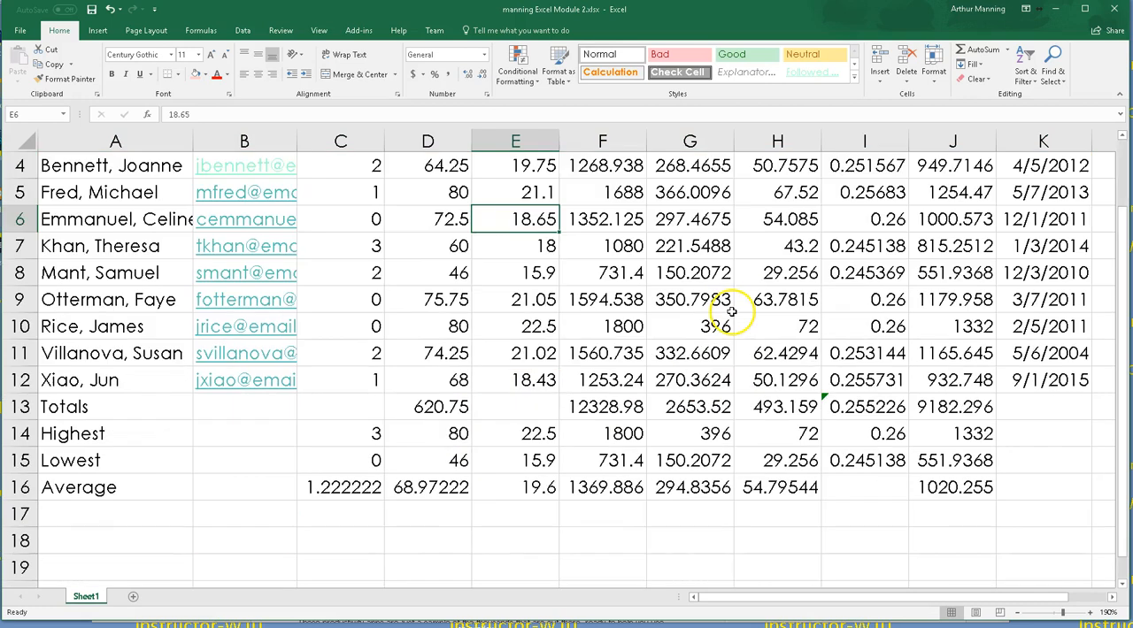
pyautogui.scroll(1, 731, 311)
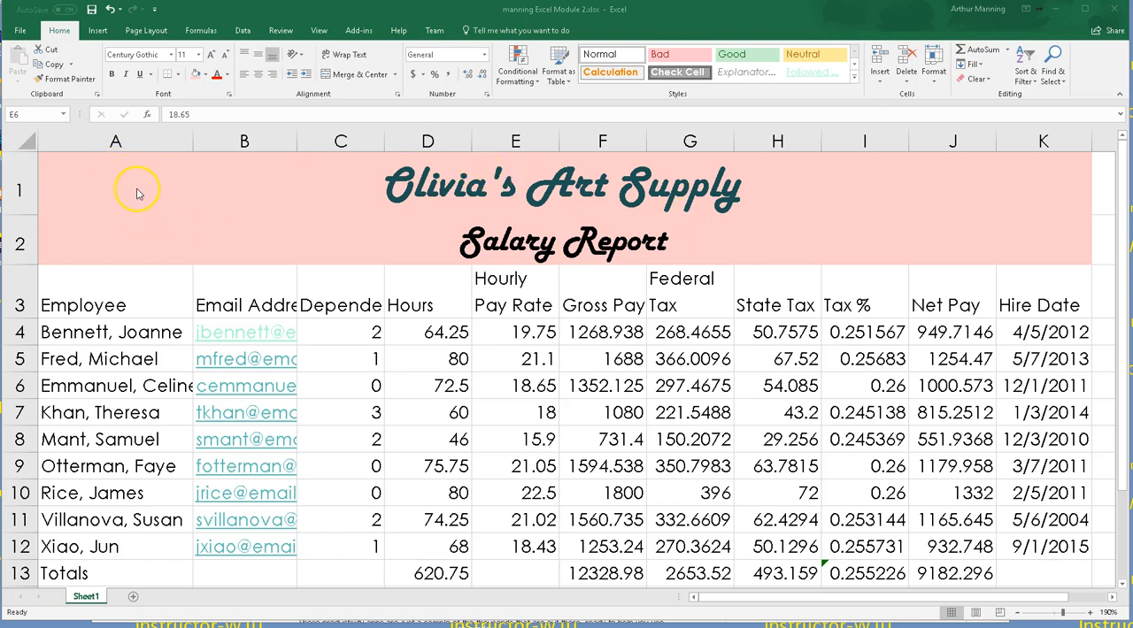
# Step: Apply a thick outside border around the merged title and subtitle rows
pyautogui.moveTo(132, 176); pyautogui.dragTo(128, 233)
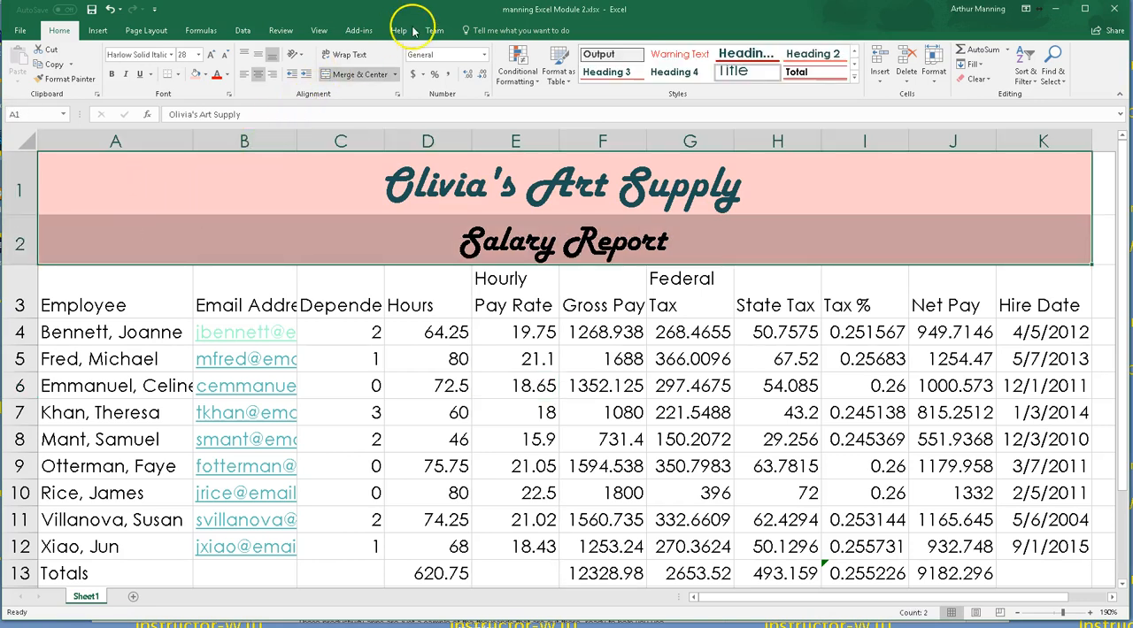
pyautogui.click(177, 74)
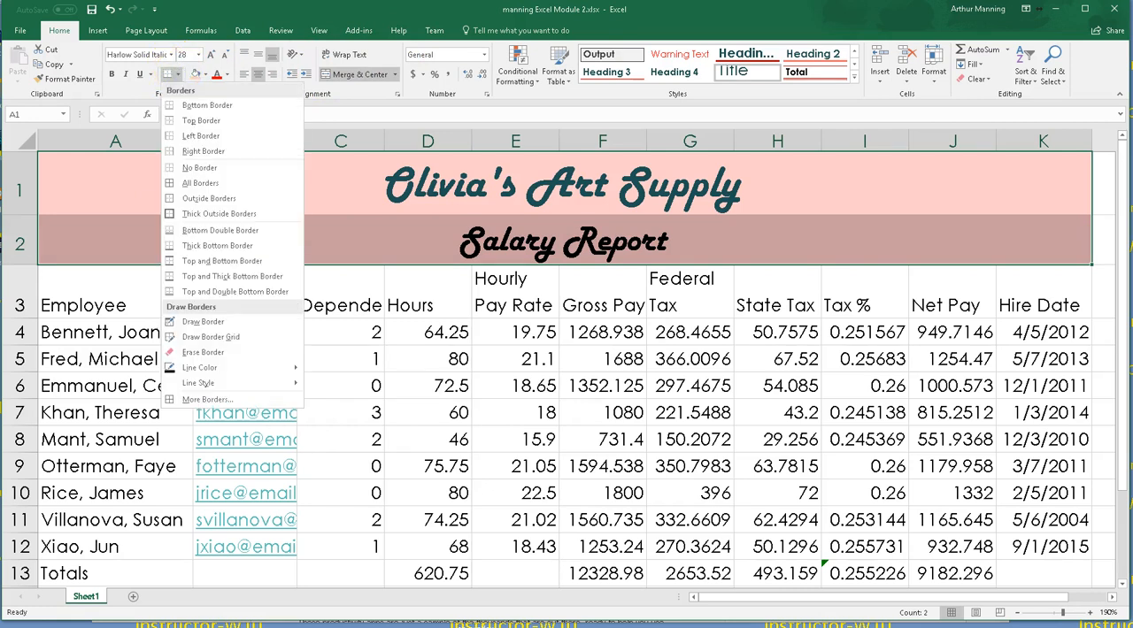
pyautogui.click(207, 214)
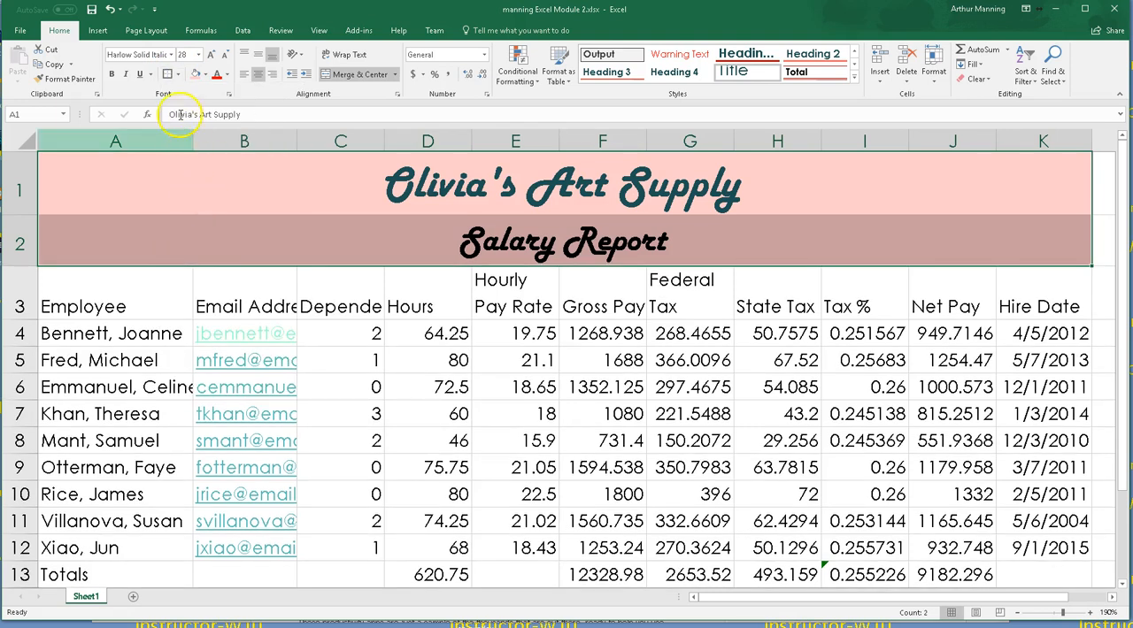
# Step: Explore the border line color and line style options for the title rows
pyautogui.click(178, 76)
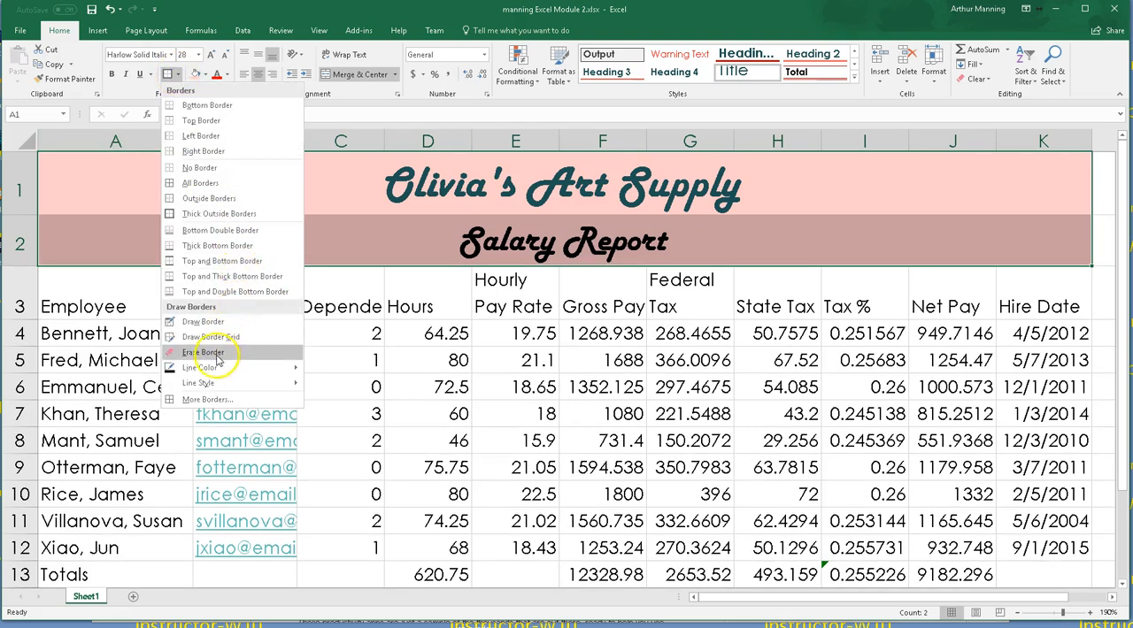
pyautogui.moveTo(205, 369)
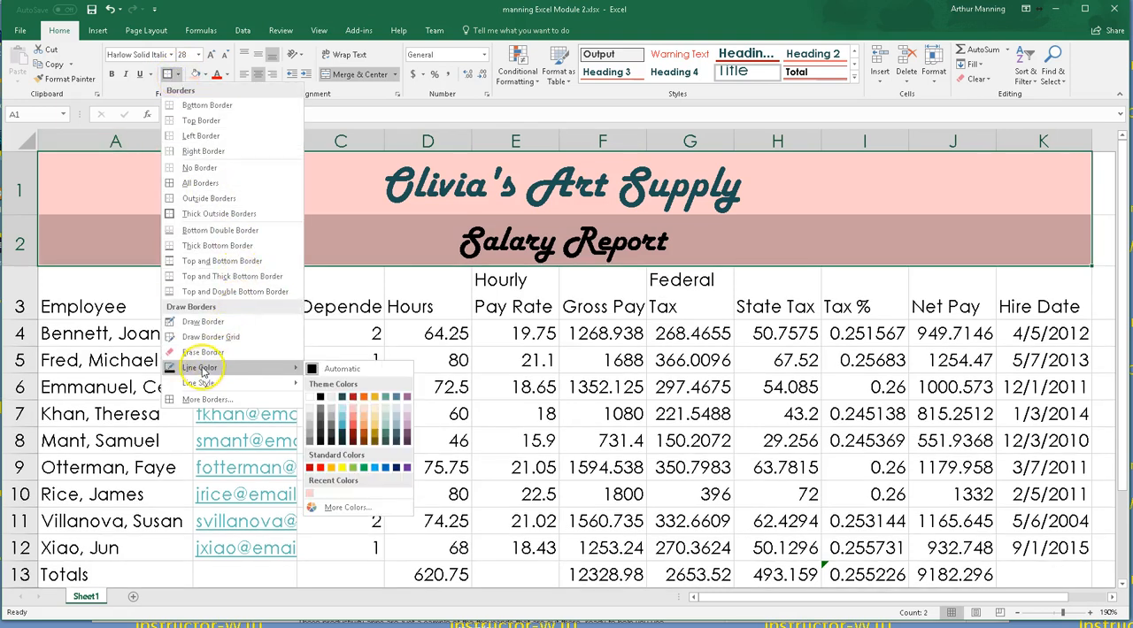
pyautogui.click(358, 423)
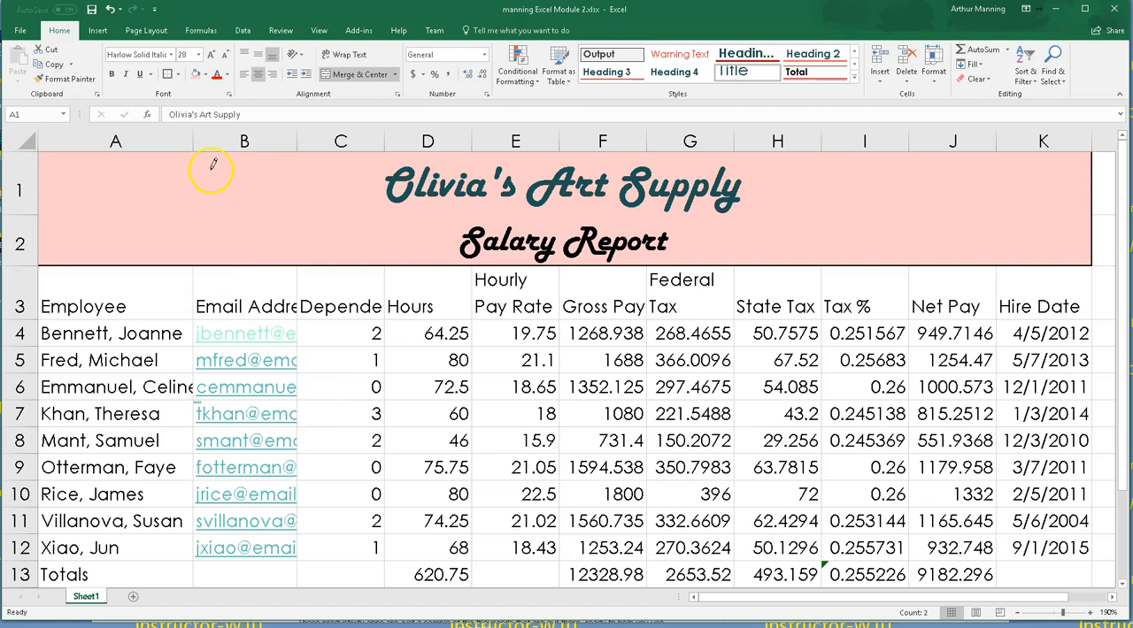
pyautogui.click(177, 78)
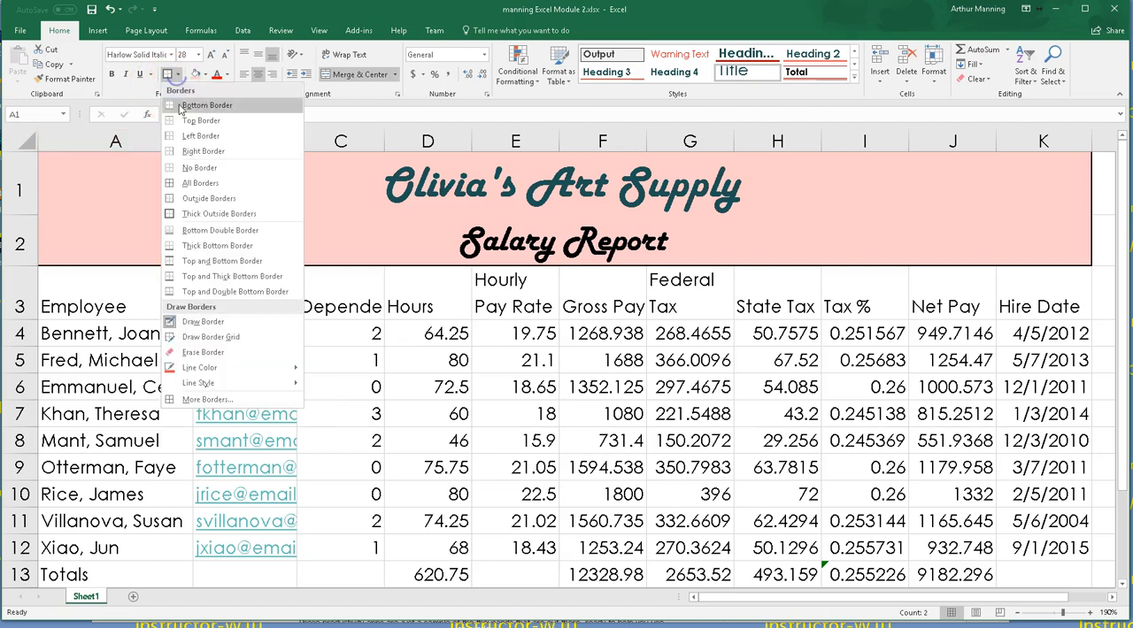
pyautogui.moveTo(213, 383)
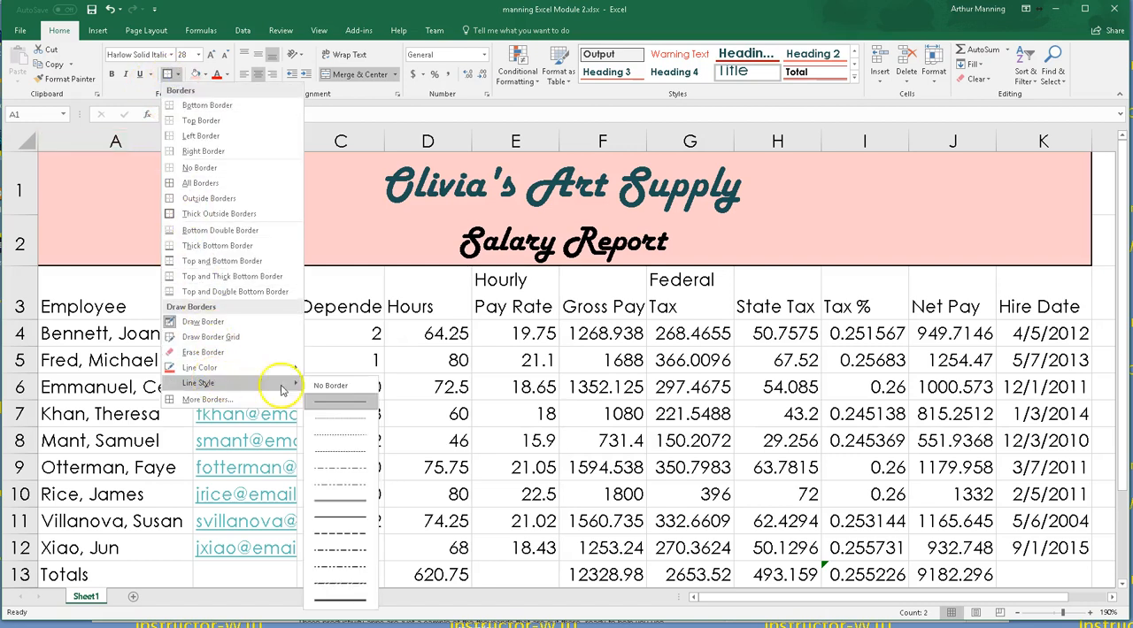
pyautogui.click(339, 600)
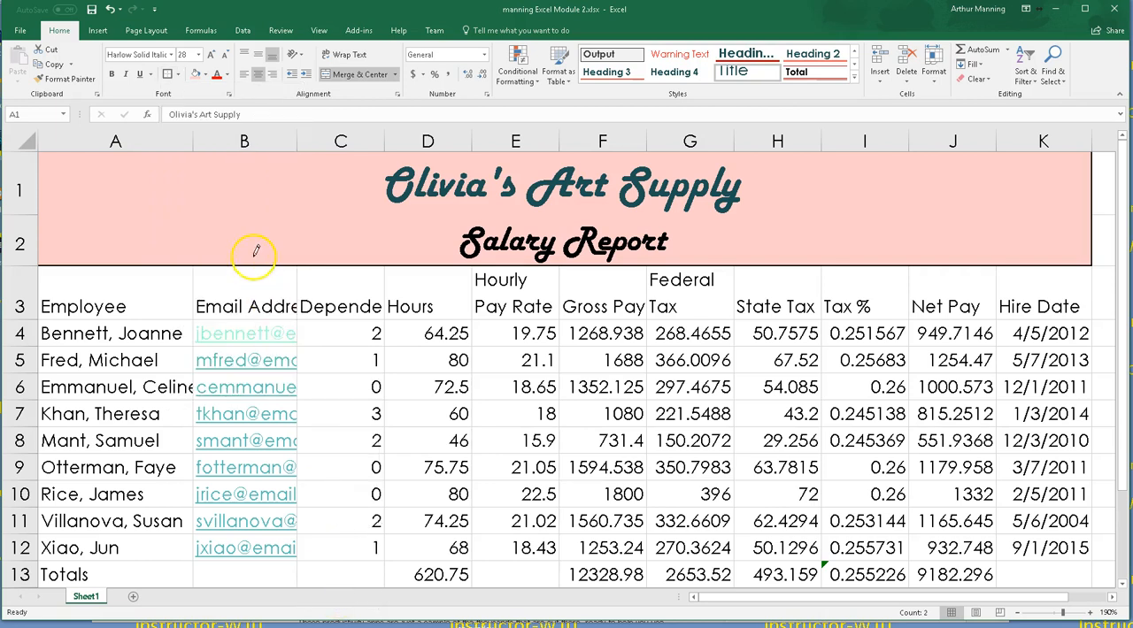
# Step: Review the title rows' border and font settings in the Format Cells dialog
pyautogui.click(178, 76)
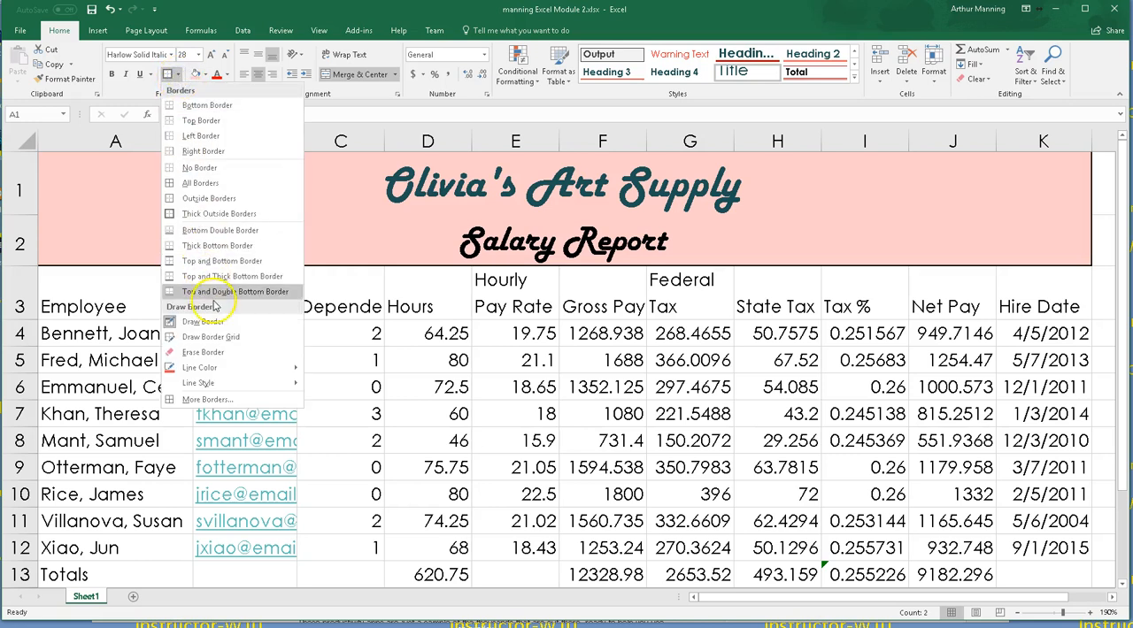
pyautogui.click(230, 385)
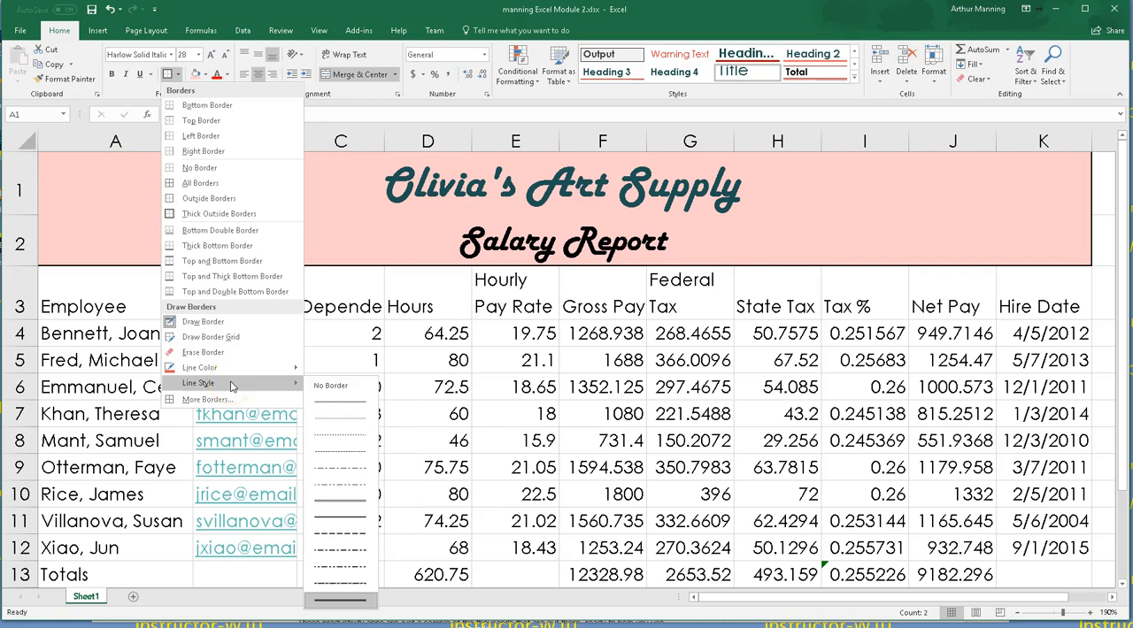
pyautogui.click(234, 400)
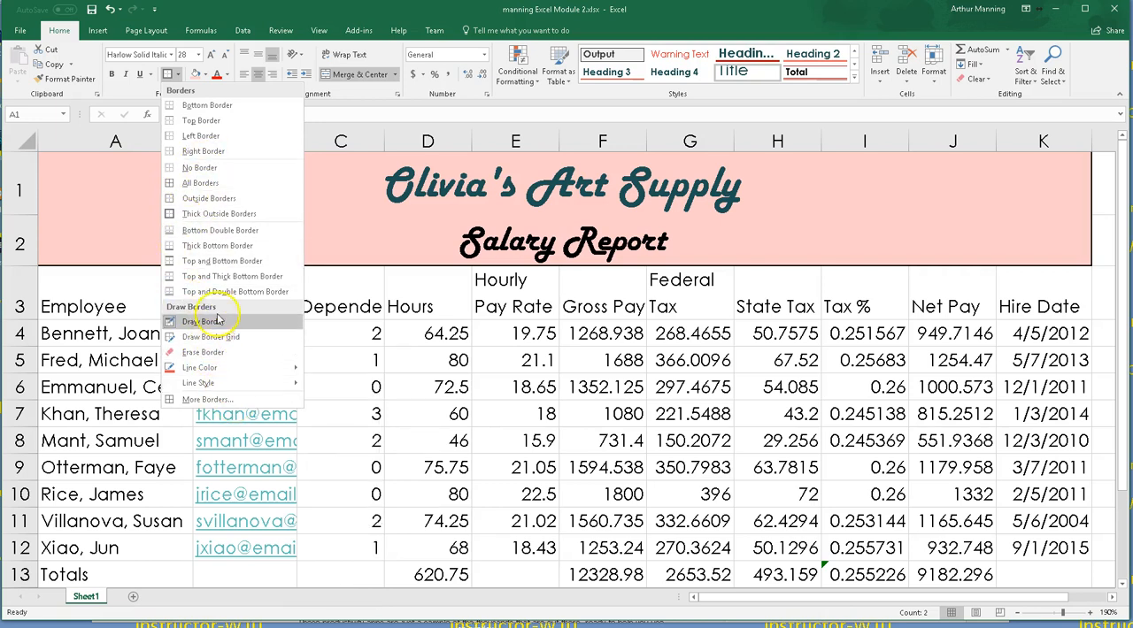
pyautogui.click(210, 400)
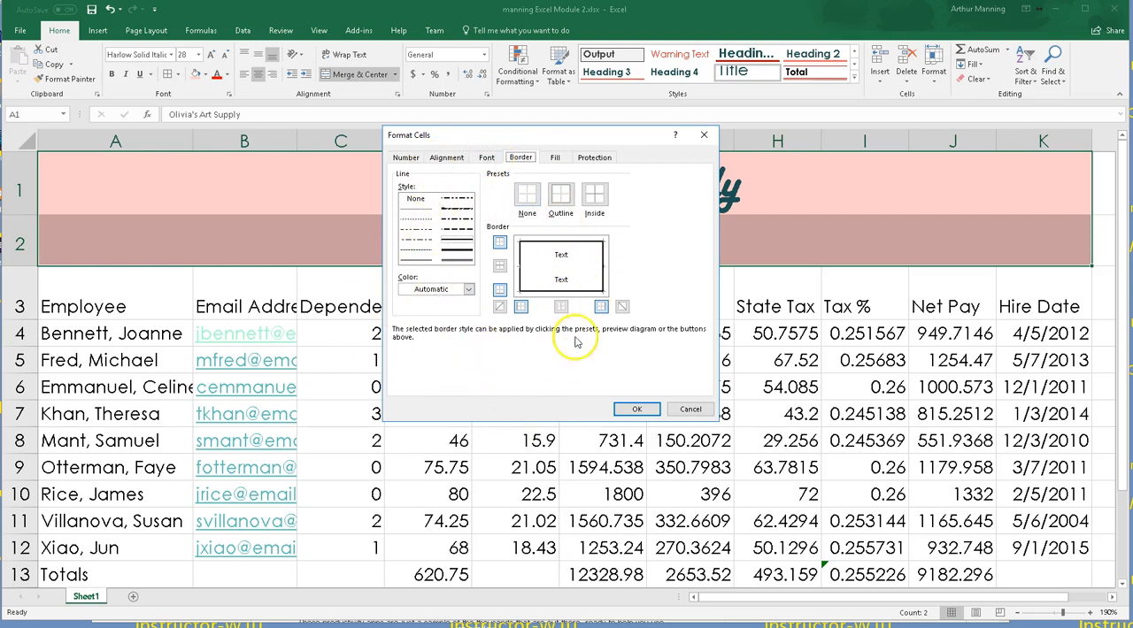
pyautogui.click(703, 137)
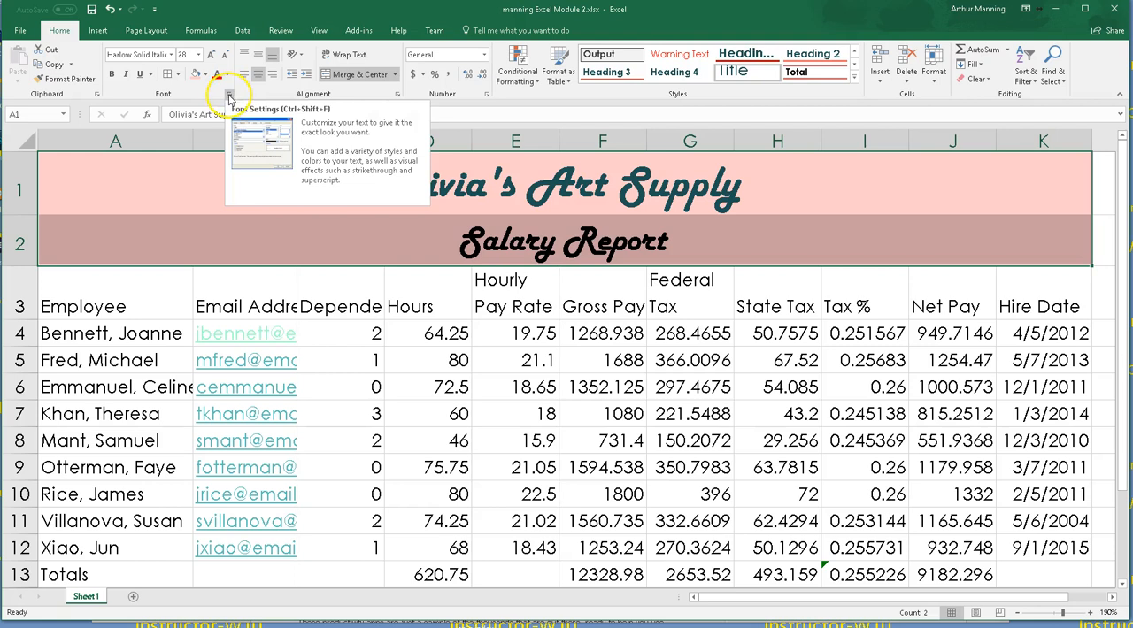
pyautogui.click(177, 74)
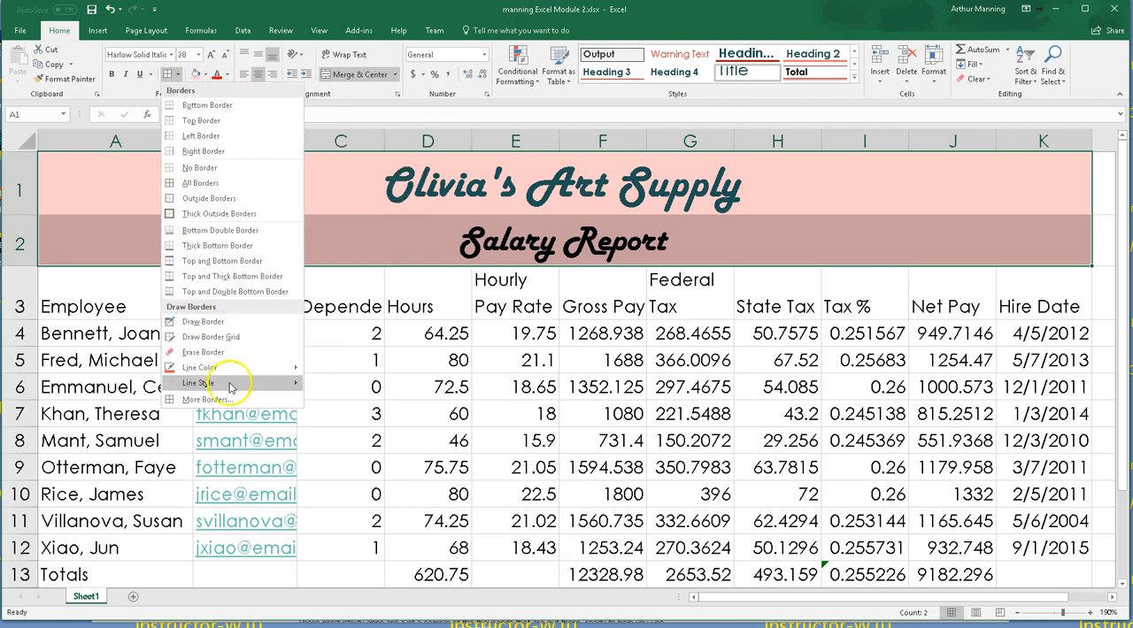
pyautogui.click(205, 399)
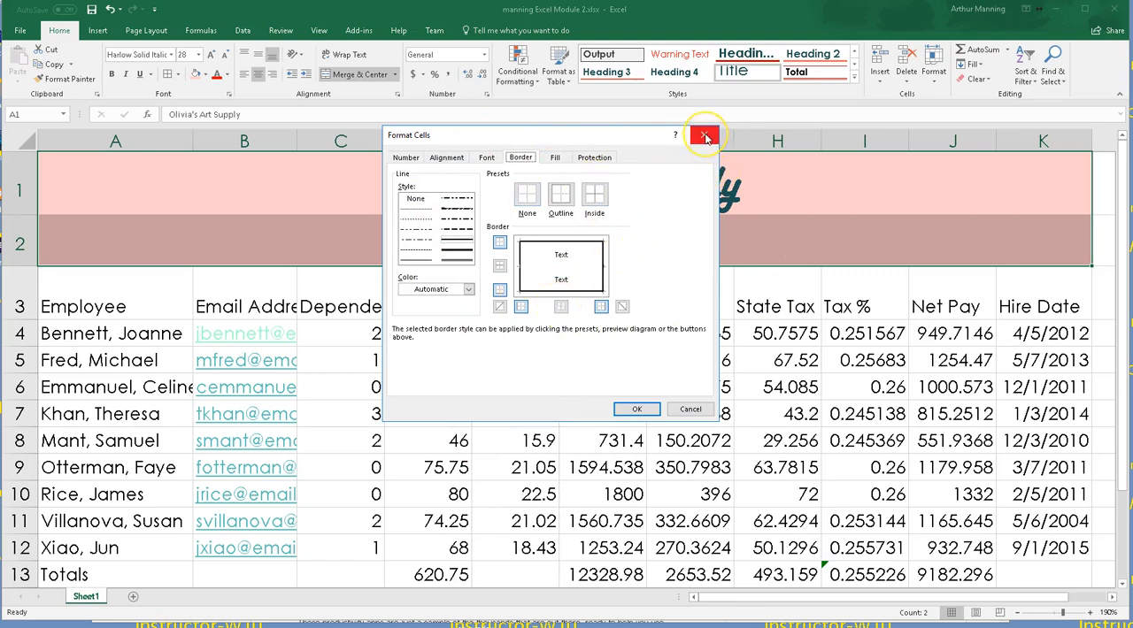
pyautogui.click(705, 135)
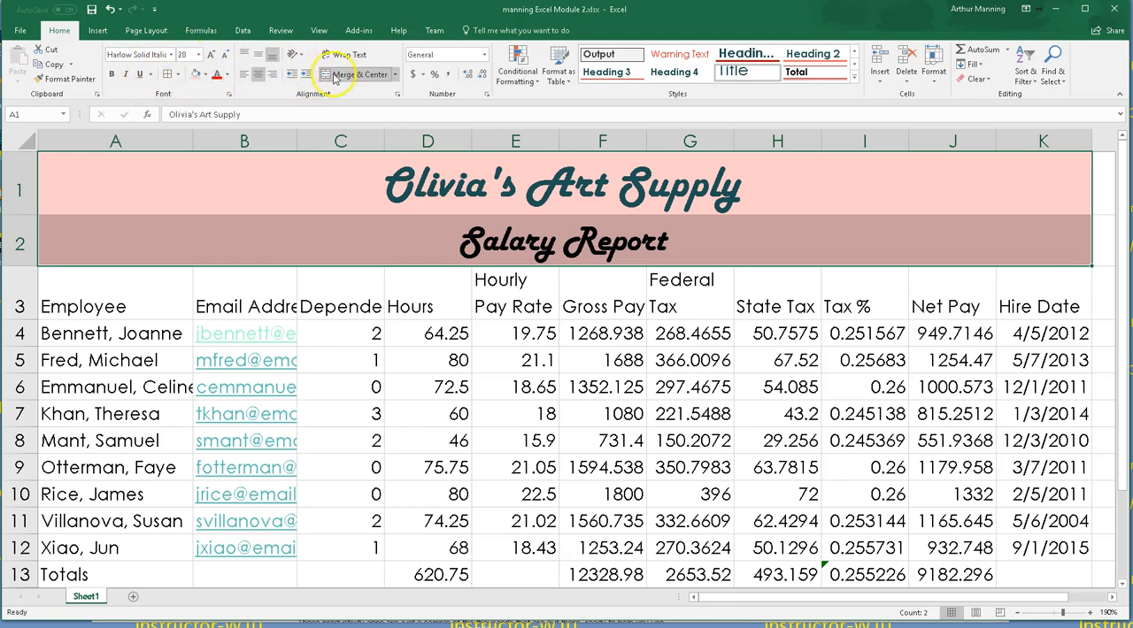
pyautogui.click(229, 95)
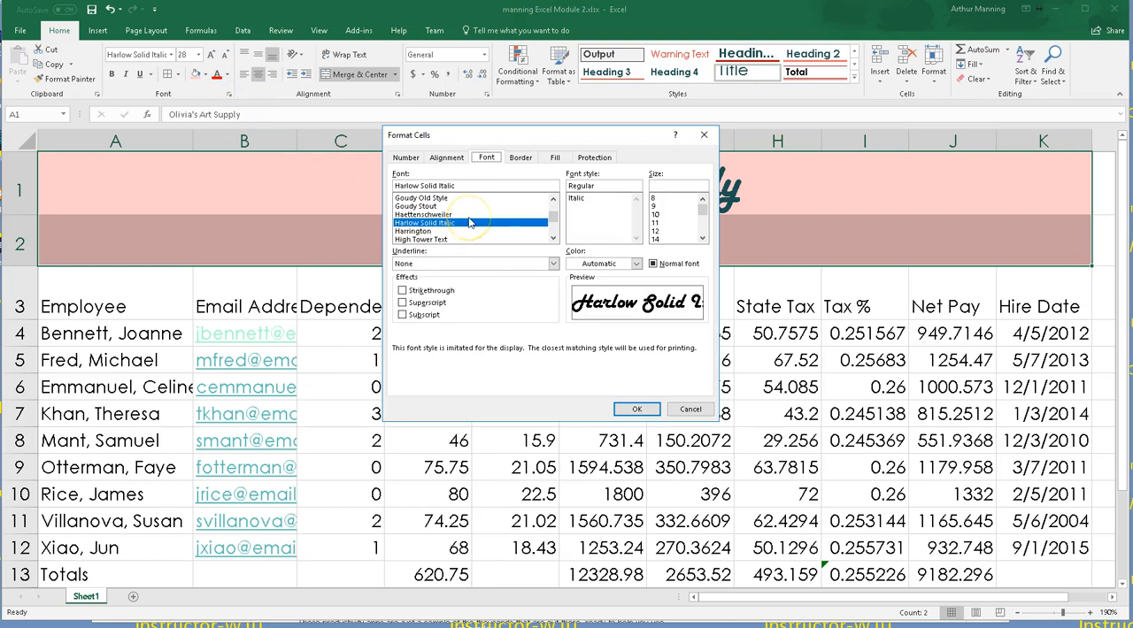
pyautogui.click(647, 409)
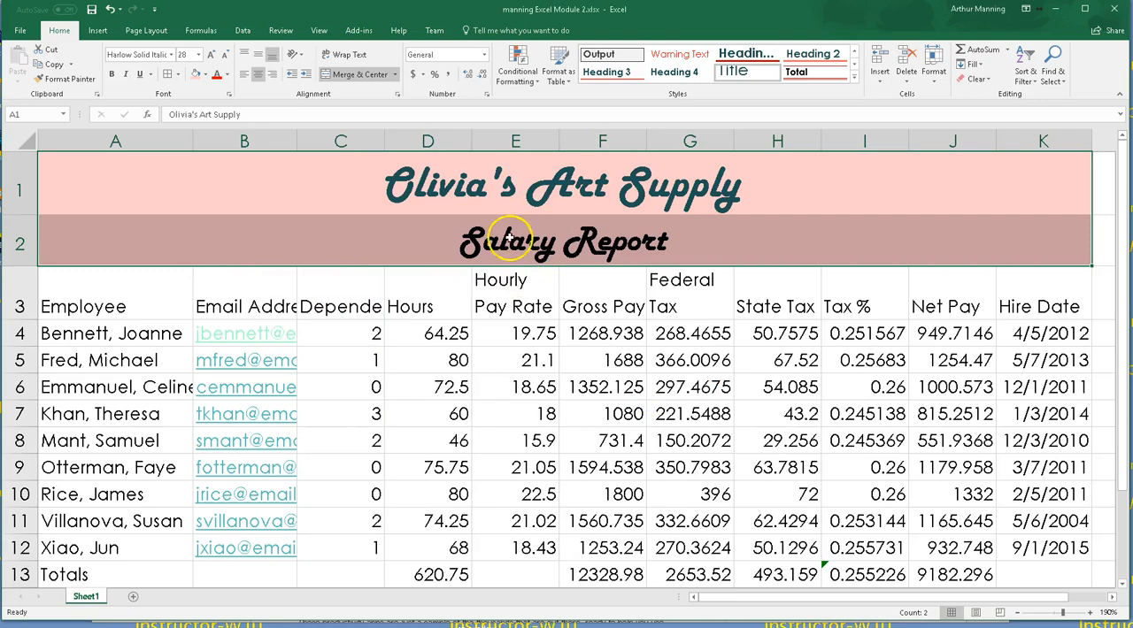
# Step: Apply the Heading 3 cell style to the column headings in A3:K3
pyautogui.scroll(-1, 416, 266)
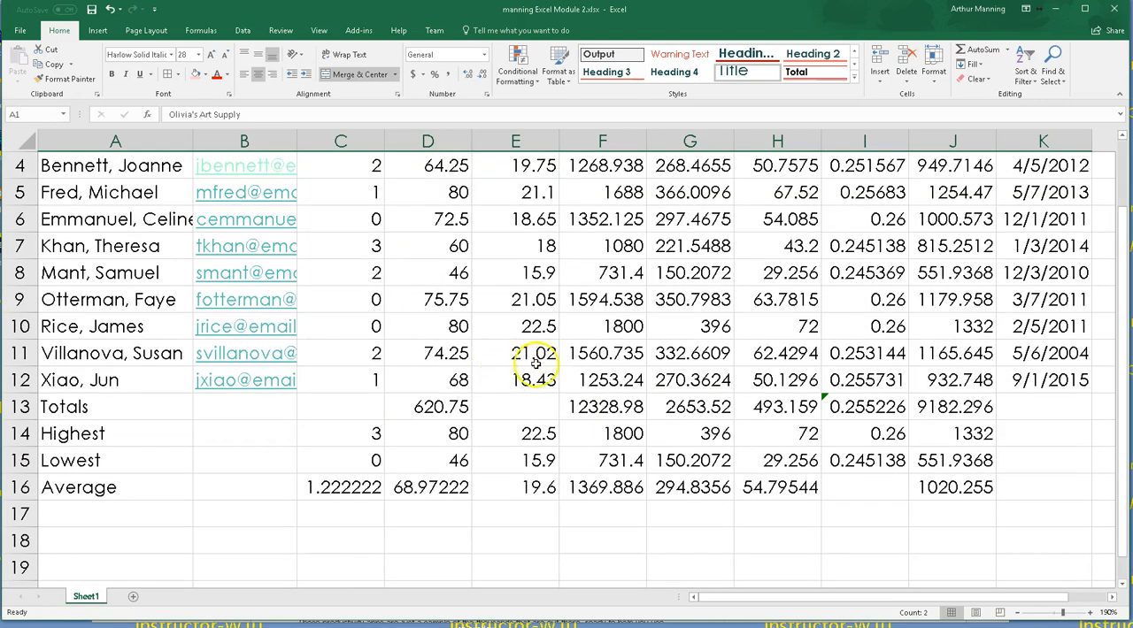
pyautogui.scroll(1, 523, 362)
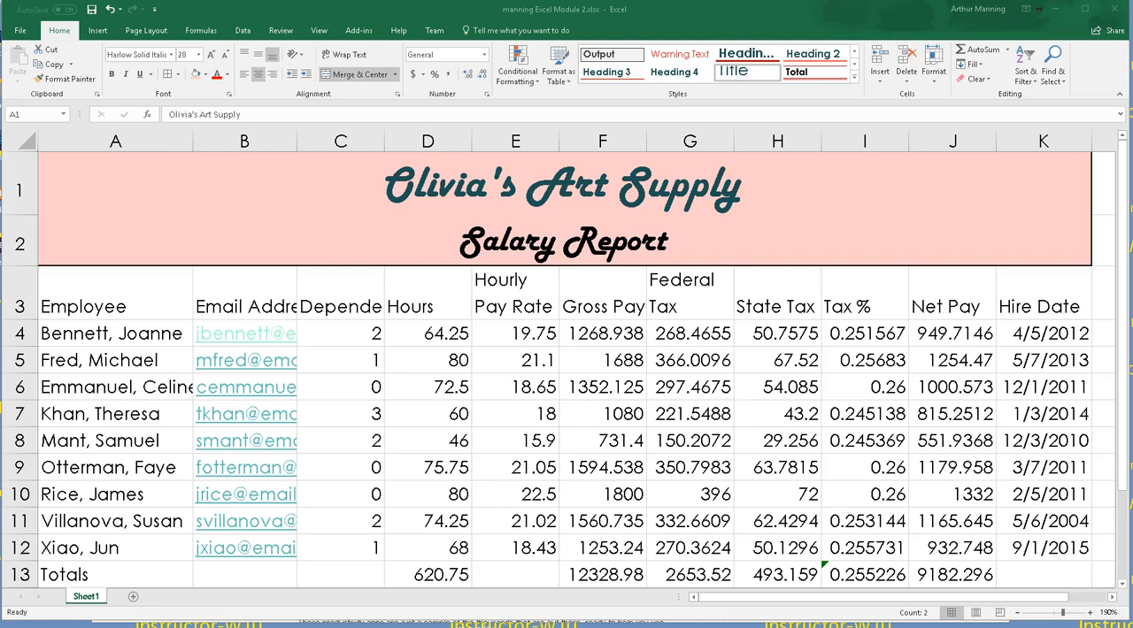
pyautogui.click(117, 292)
pyautogui.moveTo(122, 292); pyautogui.dragTo(1038, 292)
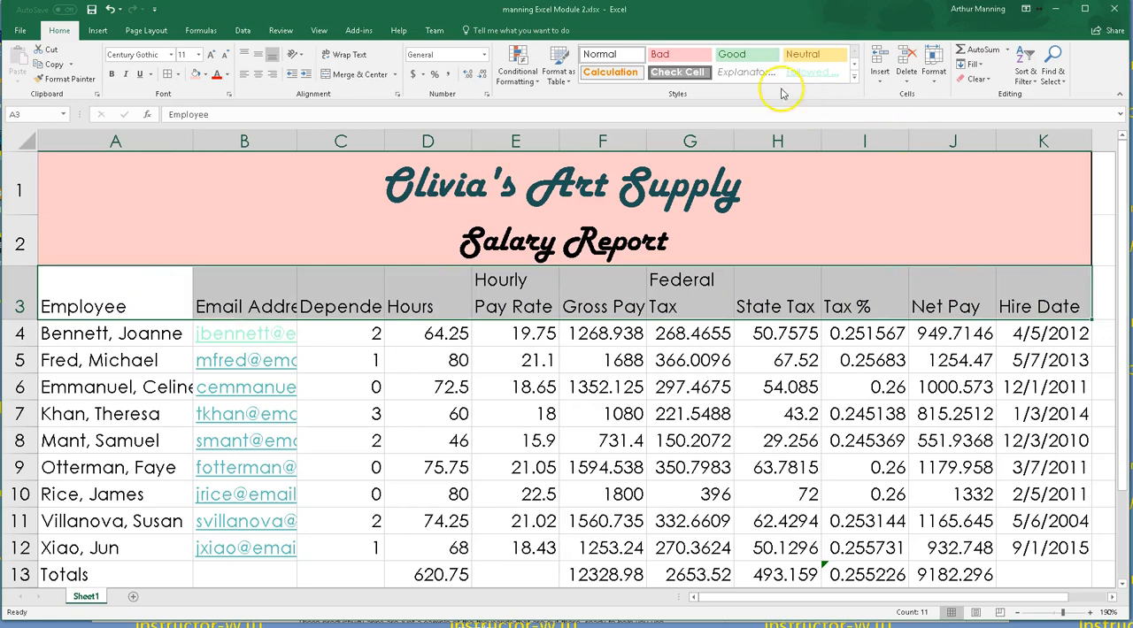
pyautogui.click(854, 77)
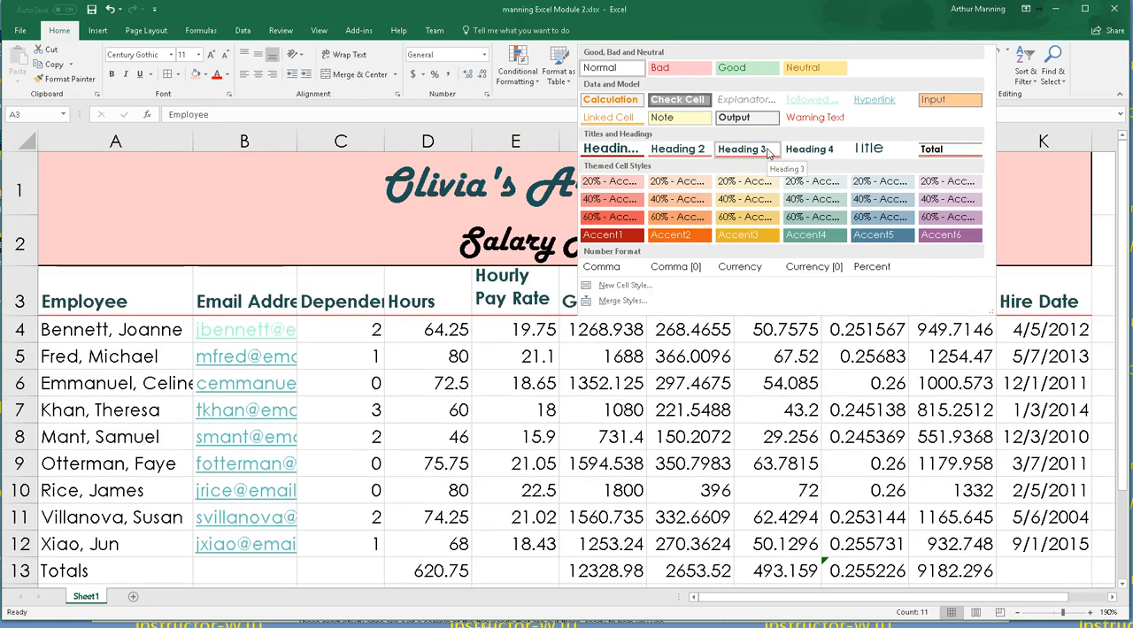
pyautogui.click(767, 152)
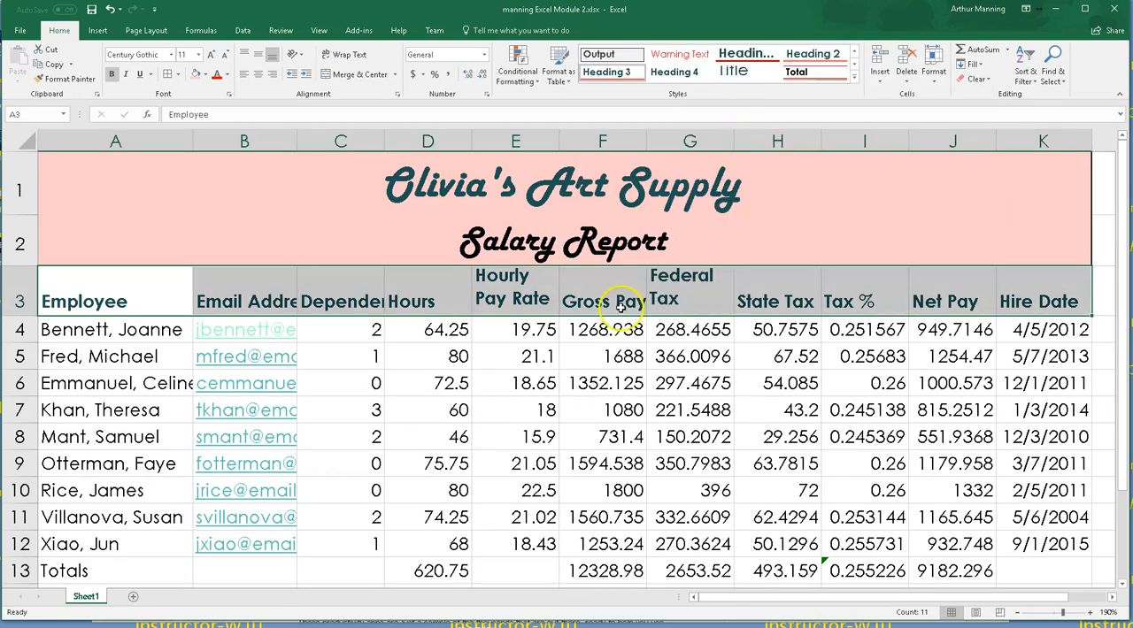
# Step: Apply the Total cell style to the Totals row A13:K13
pyautogui.scroll(-2, 447, 428)
pyautogui.moveTo(90, 329); pyautogui.dragTo(1065, 324)
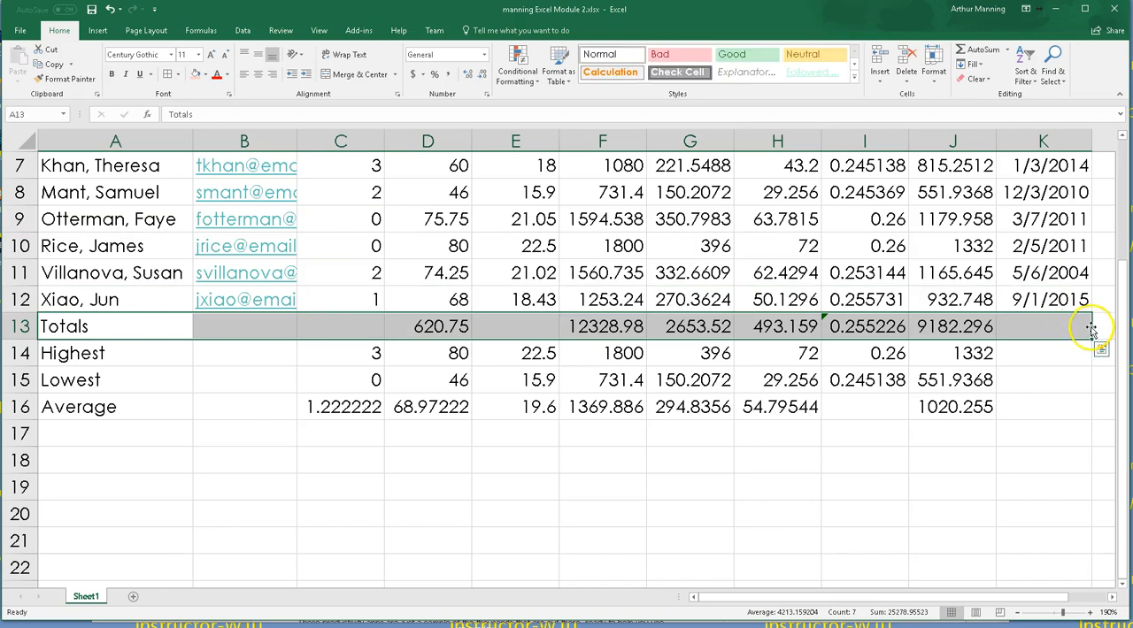
pyautogui.click(854, 77)
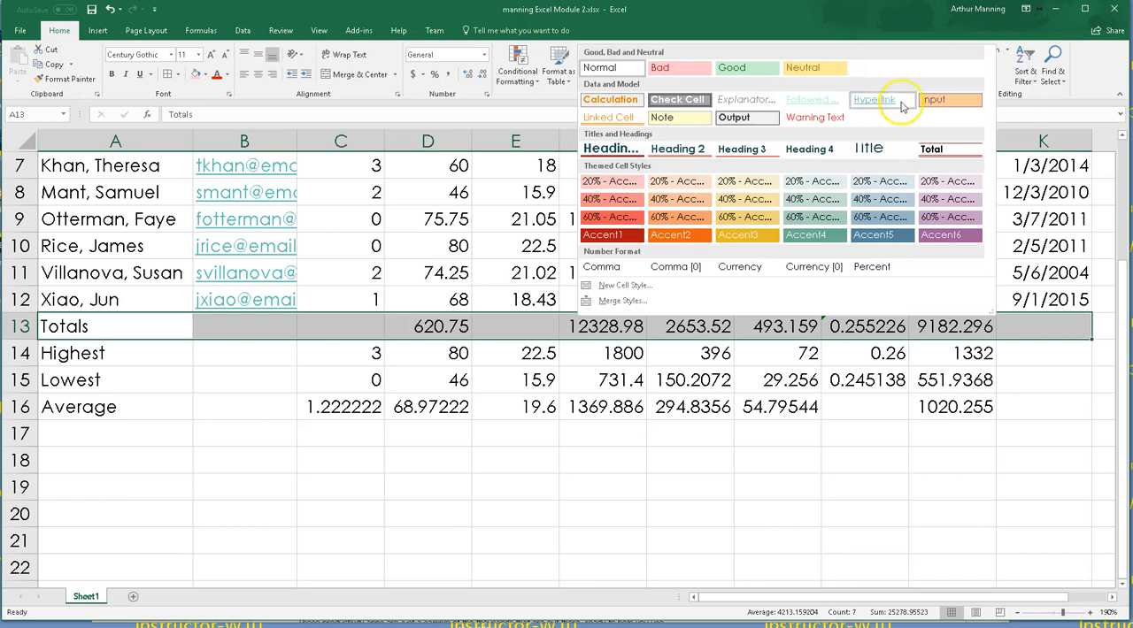
pyautogui.click(943, 152)
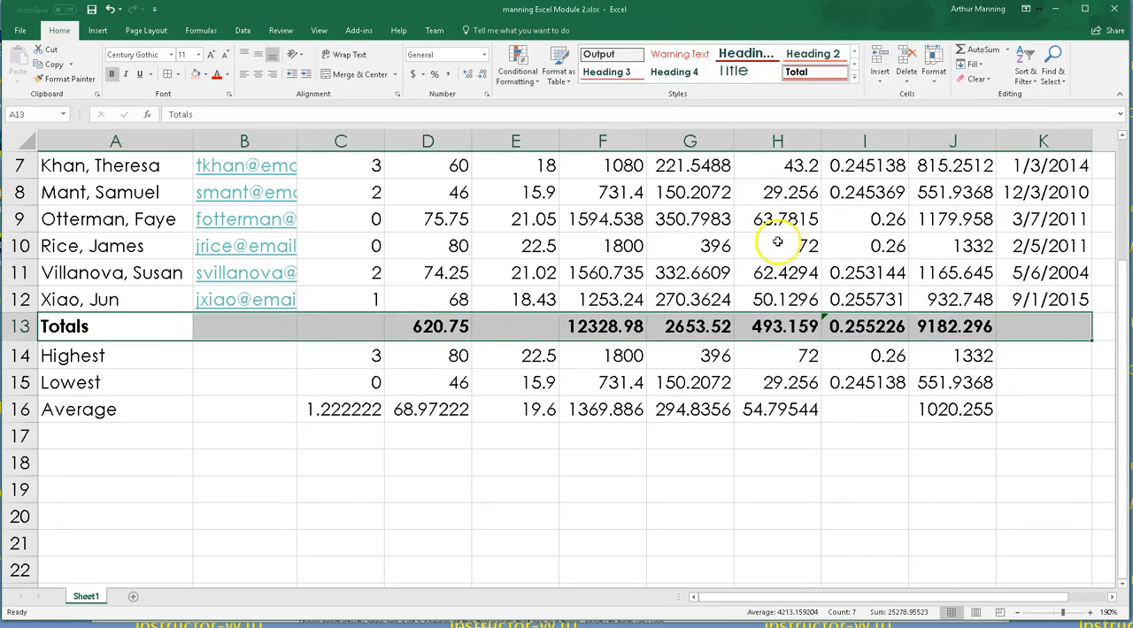
# Step: Bold the Highest, Lowest and Average labels in A14:A16
pyautogui.moveTo(75, 327); pyautogui.dragTo(80, 405)
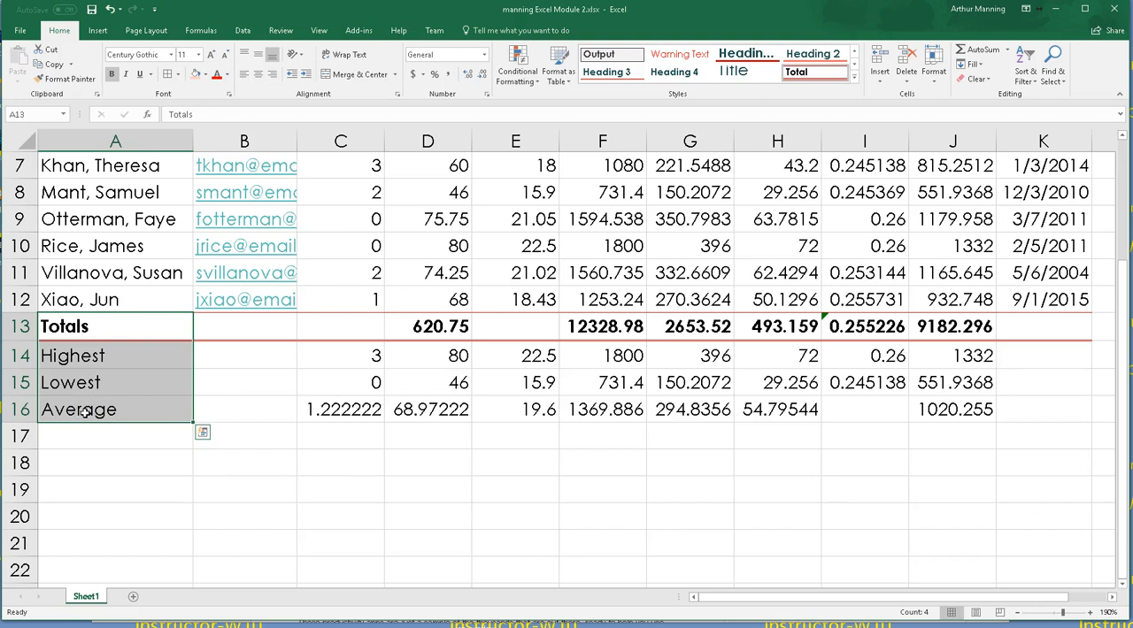
pyautogui.hotkey('ctrl', 'b')
pyautogui.hotkey('ctrl', 'b')
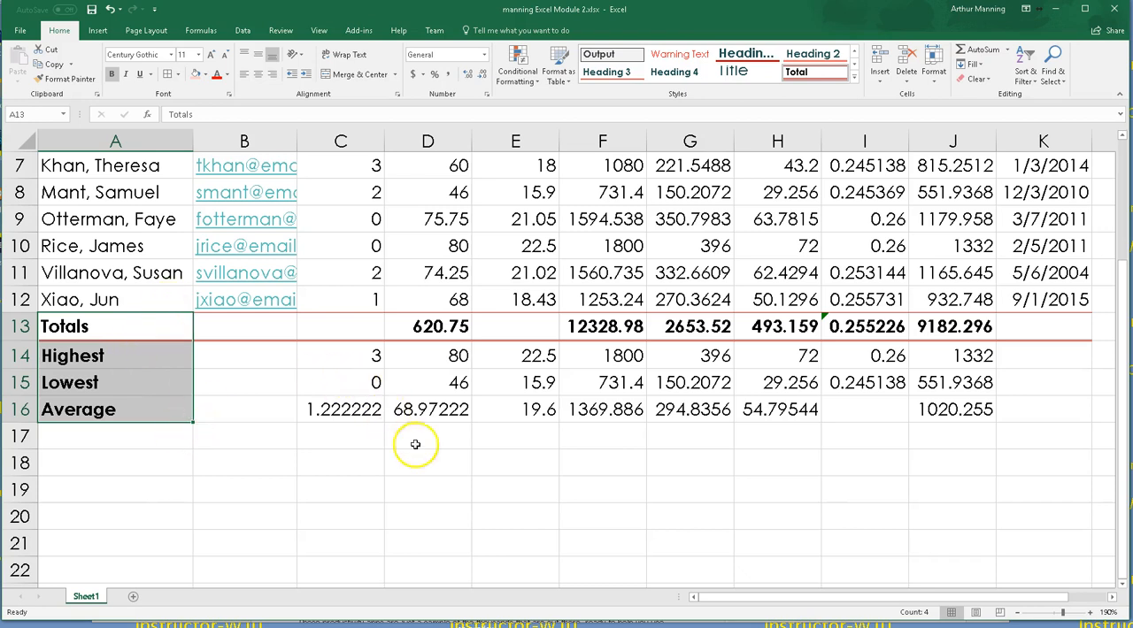
pyautogui.click(431, 488)
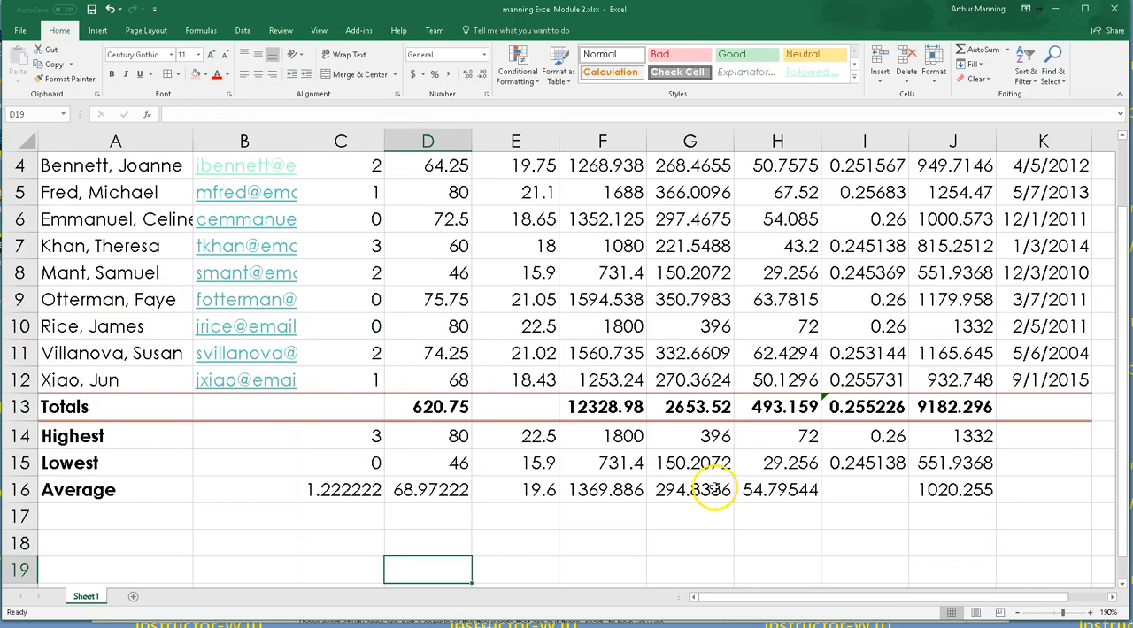
pyautogui.scroll(-1, 712, 478)
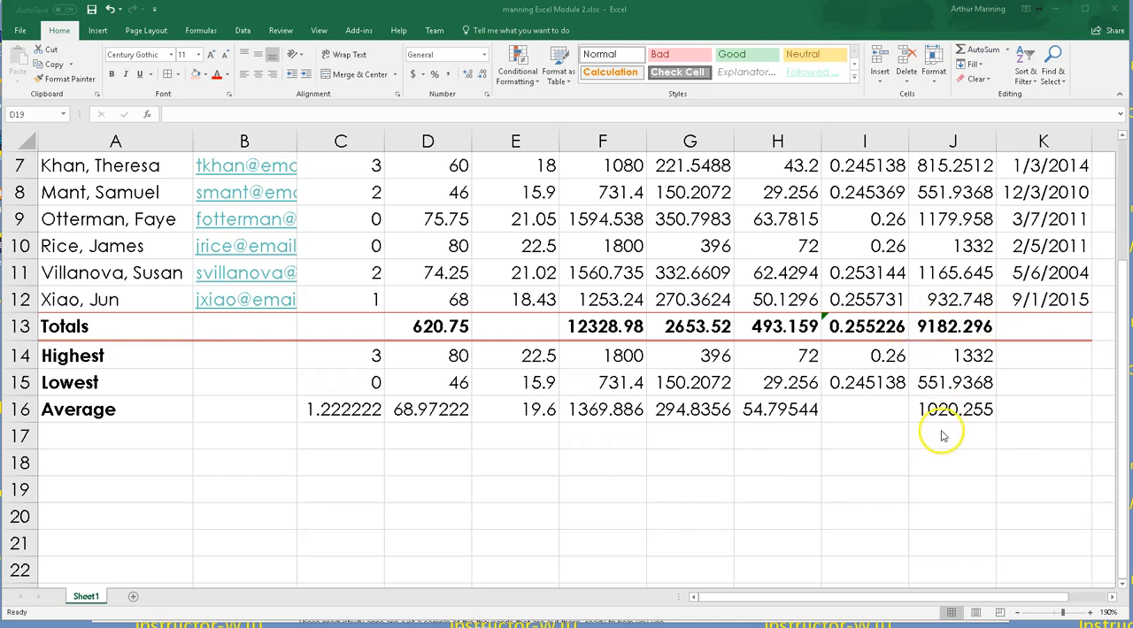
pyautogui.scroll(2, 943, 438)
pyautogui.scroll(-1, 950, 440)
pyautogui.scroll(1, 950, 440)
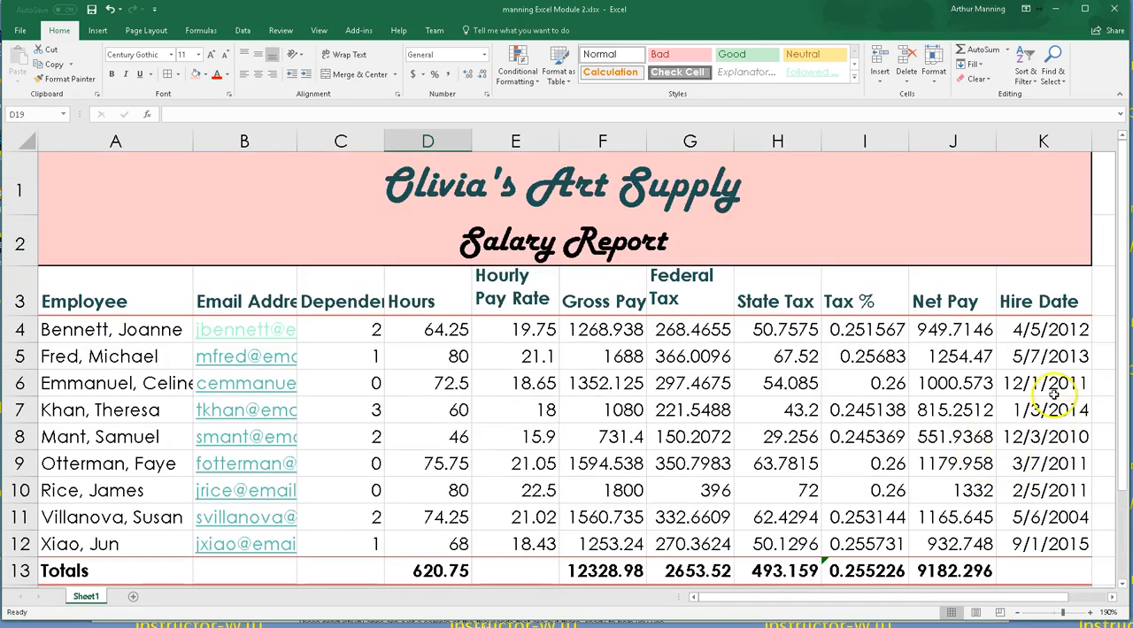
# Step: Format the hire dates in K4:K12 with the 03/14/12 date type
pyautogui.moveTo(1038, 329); pyautogui.dragTo(1059, 541)
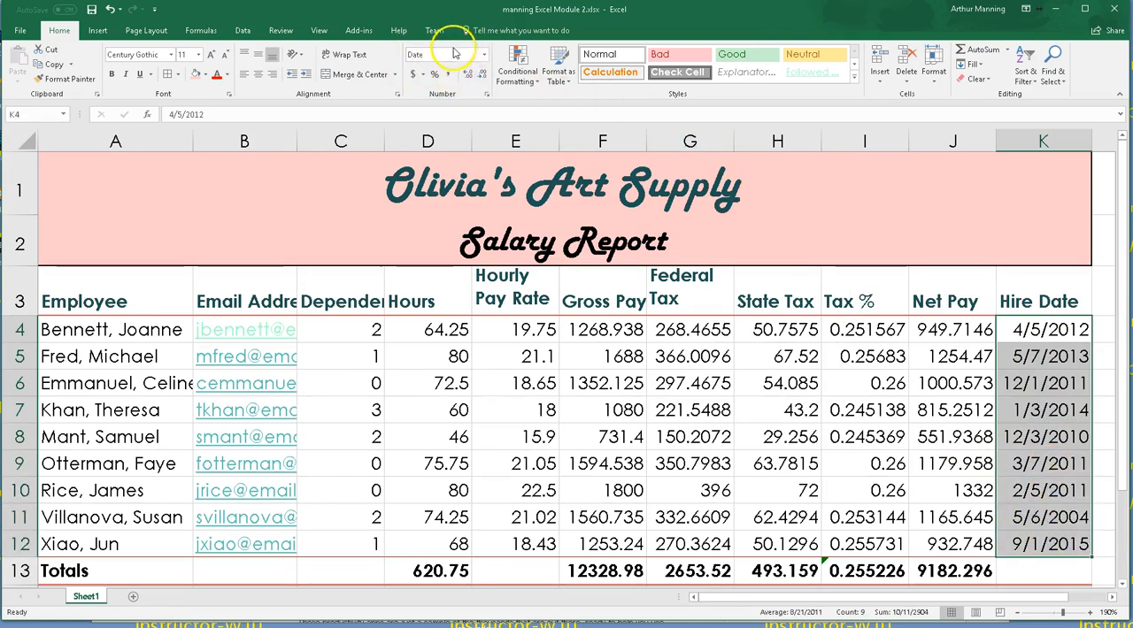
pyautogui.click(485, 57)
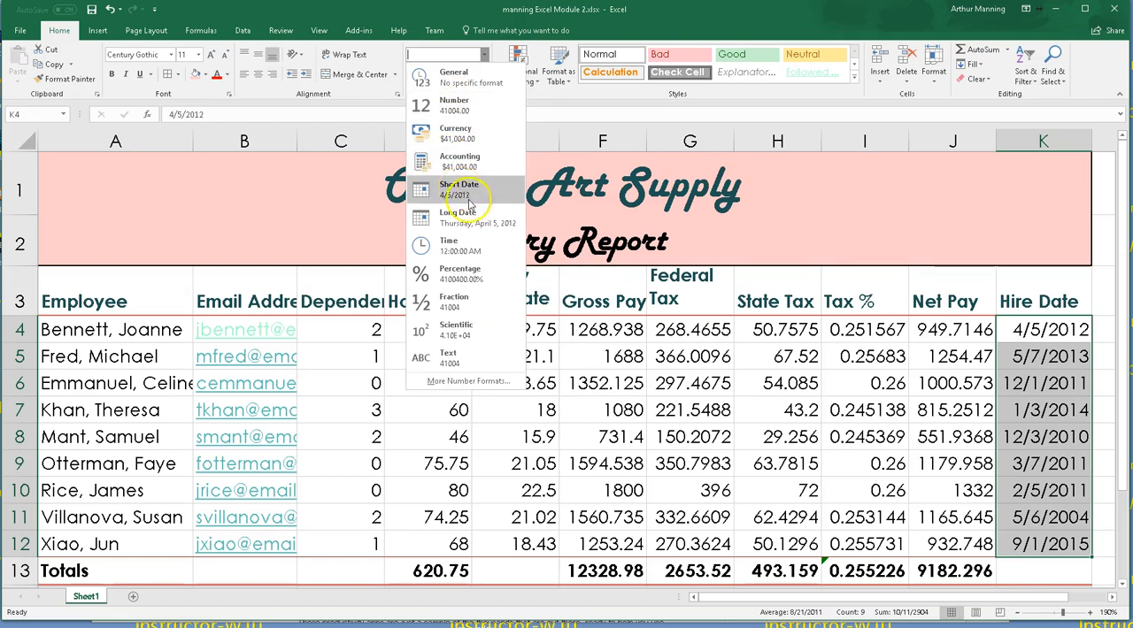
pyautogui.click(481, 384)
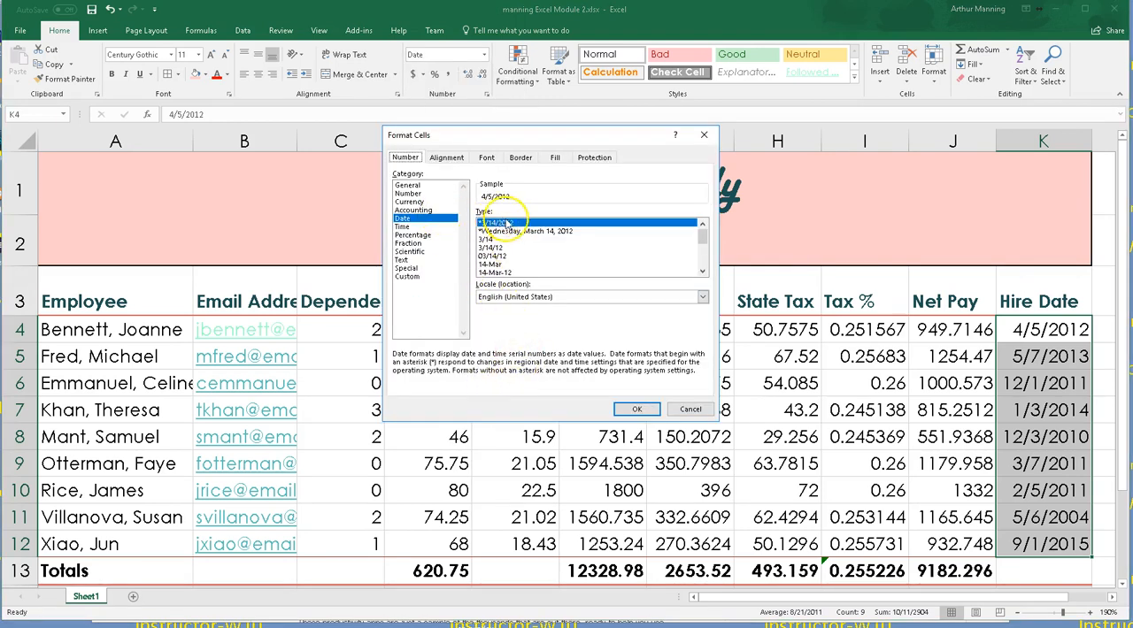
pyautogui.click(498, 256)
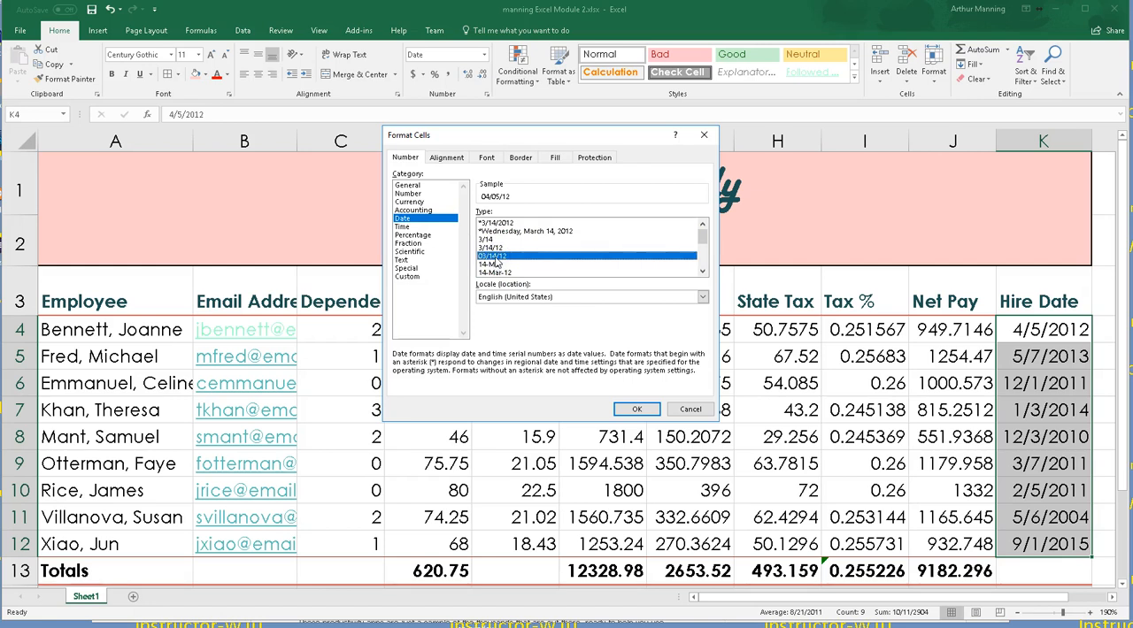
pyautogui.click(634, 409)
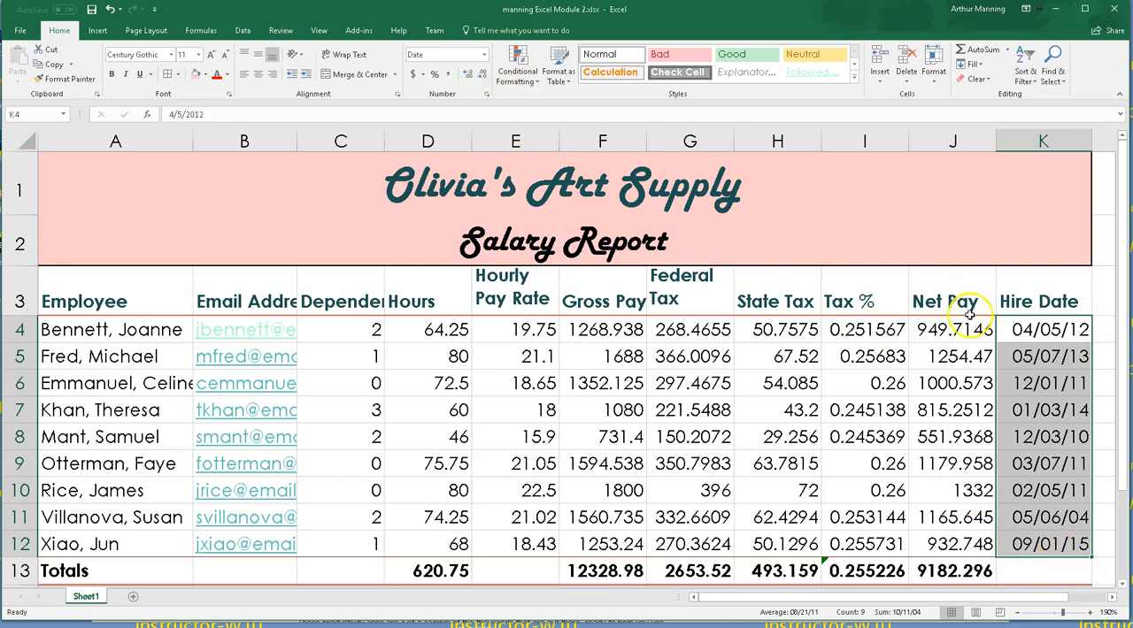
# Step: Review the hire dates' date format in the Format Cells dialog
pyautogui.click(487, 95)
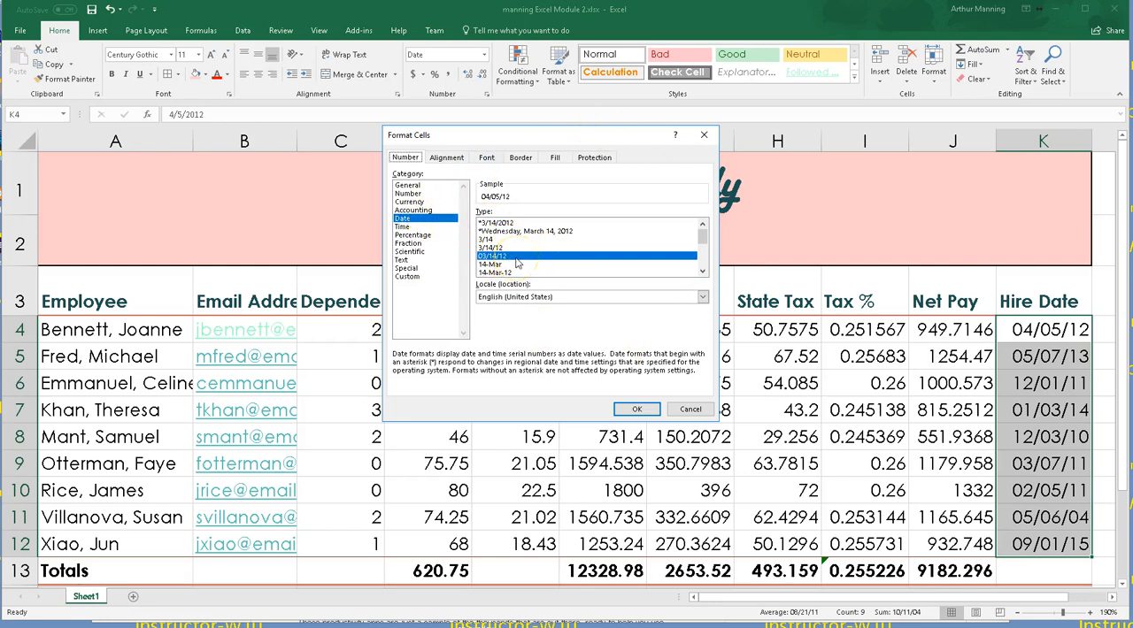
pyautogui.click(639, 409)
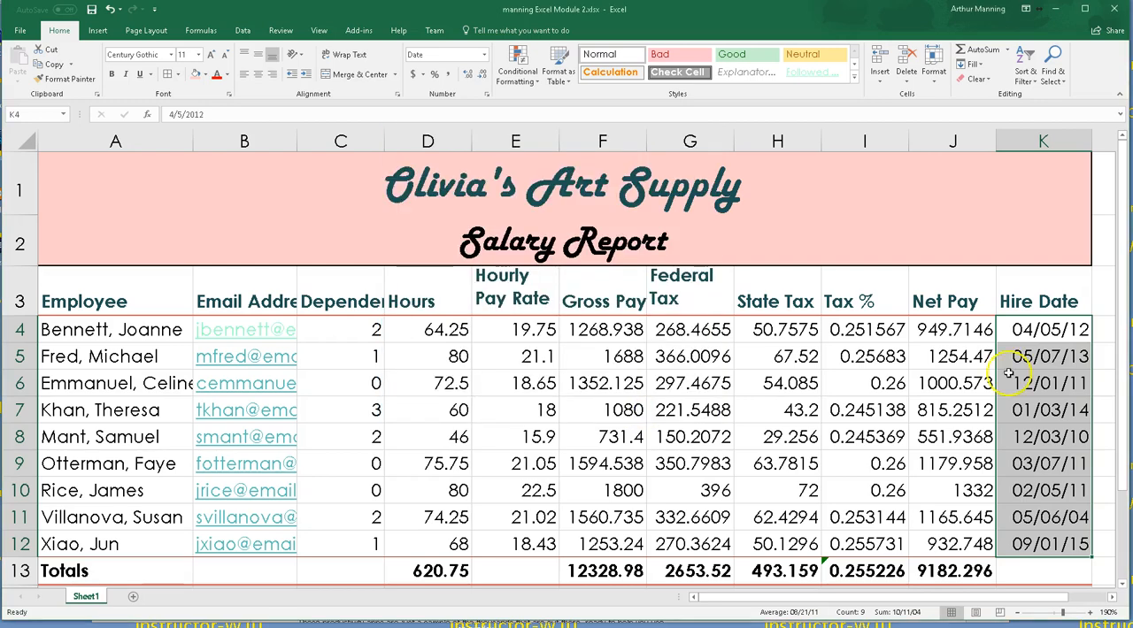
pyautogui.scroll(-2, 1008, 374)
pyautogui.scroll(2, 566, 354)
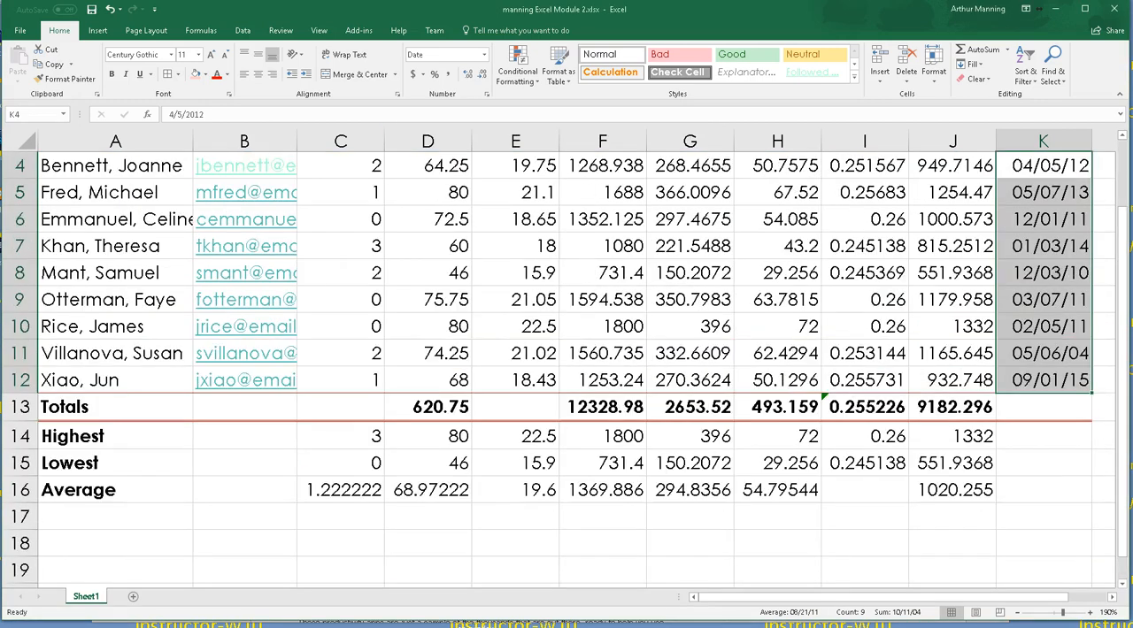
pyautogui.scroll(-1, 566, 354)
pyautogui.scroll(1, 566, 354)
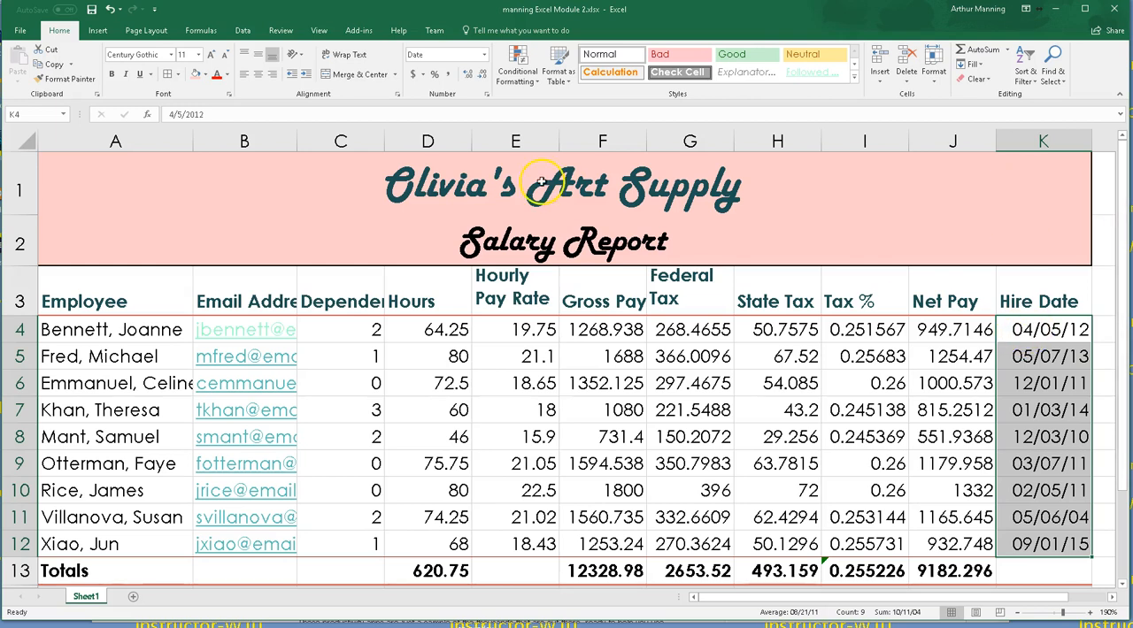
pyautogui.click(486, 94)
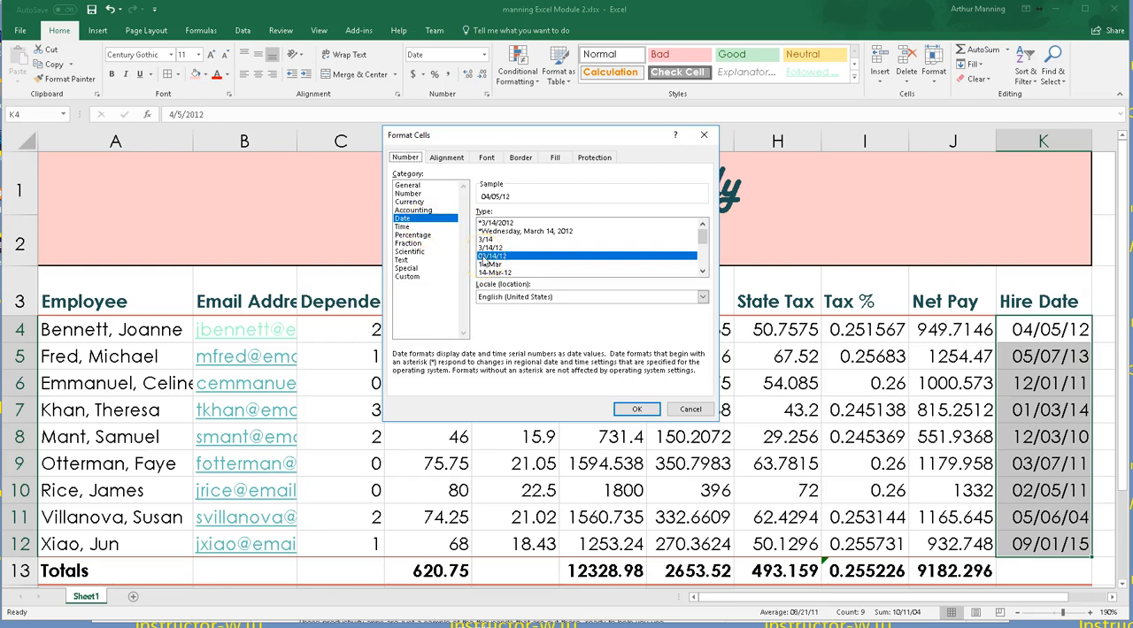
pyautogui.click(695, 409)
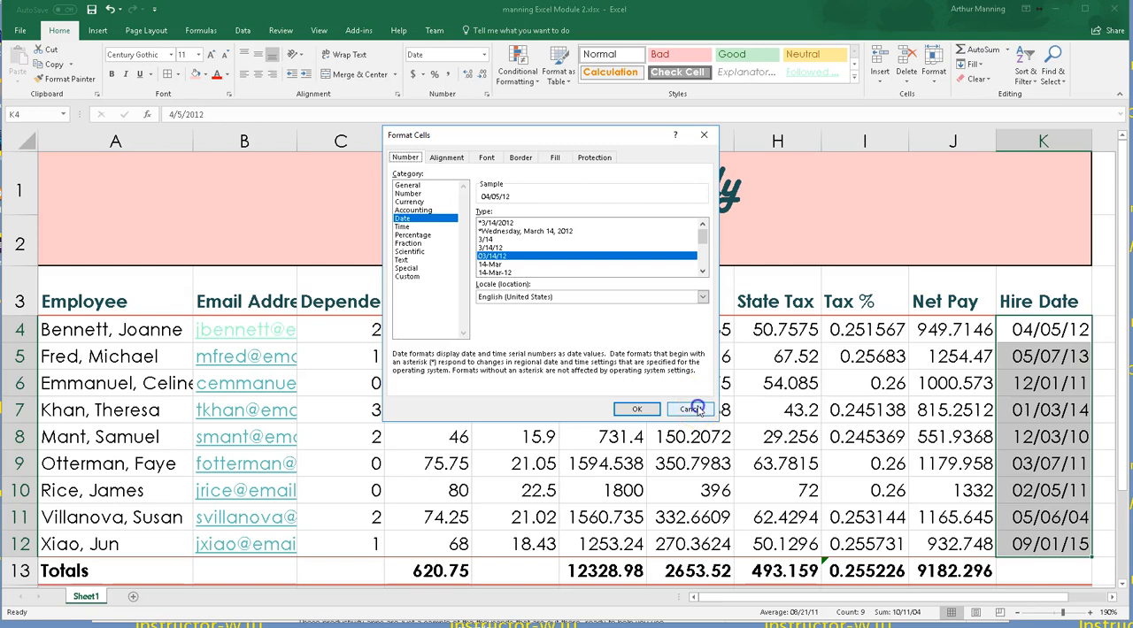
# Step: Switch the hire dates to Short Date and back to the 03/14/12 date type
pyautogui.click(485, 55)
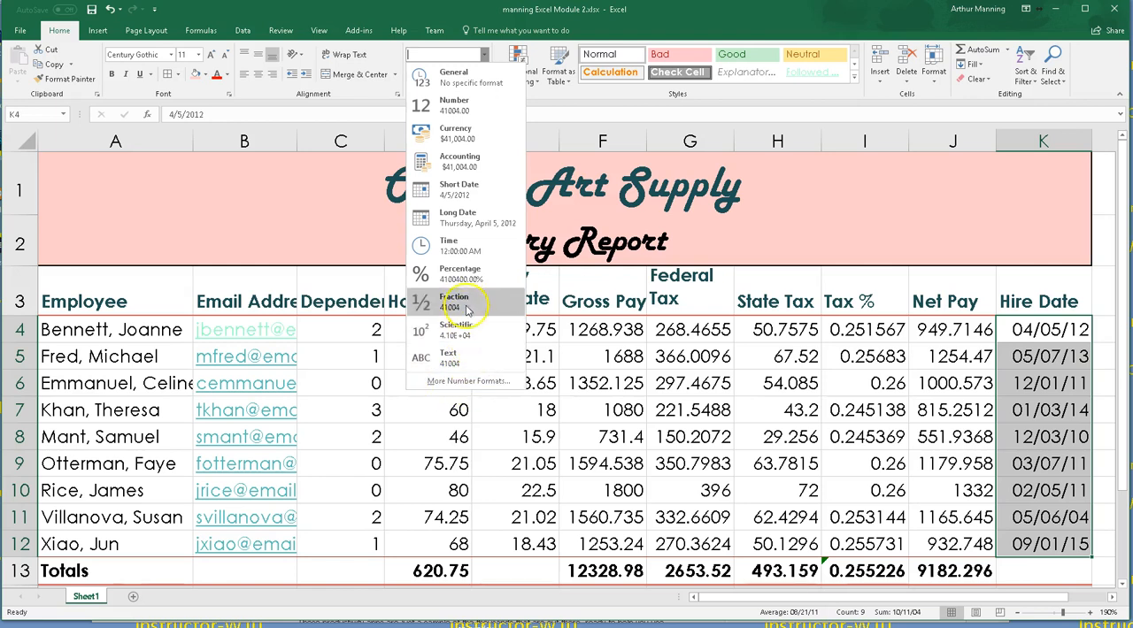
pyautogui.click(467, 189)
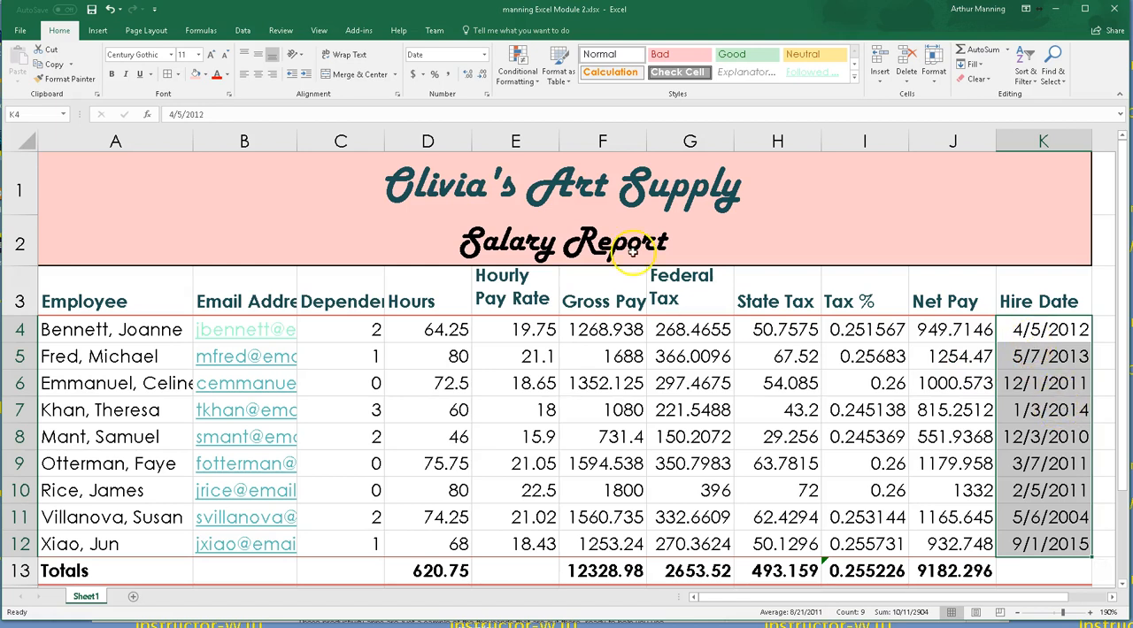
pyautogui.click(484, 55)
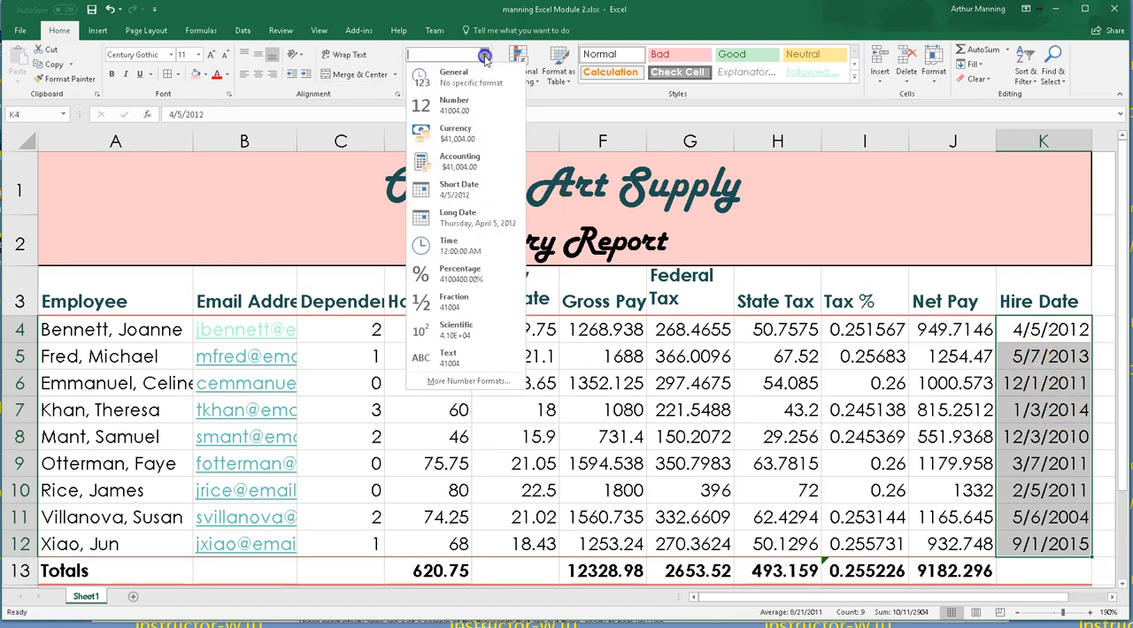
pyautogui.click(463, 382)
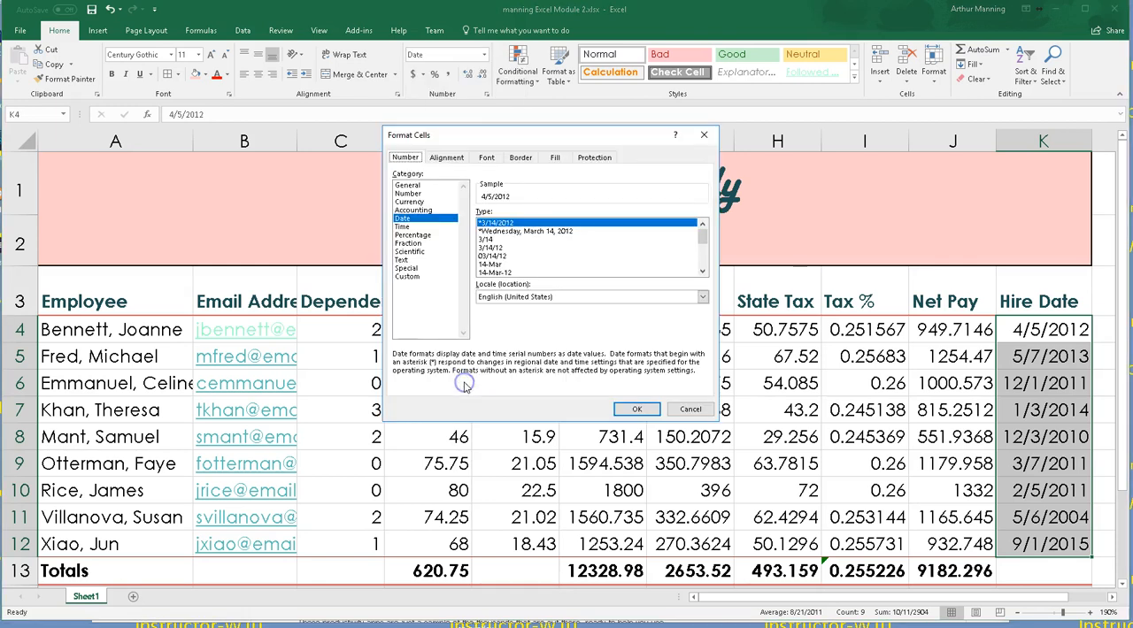
pyautogui.click(494, 255)
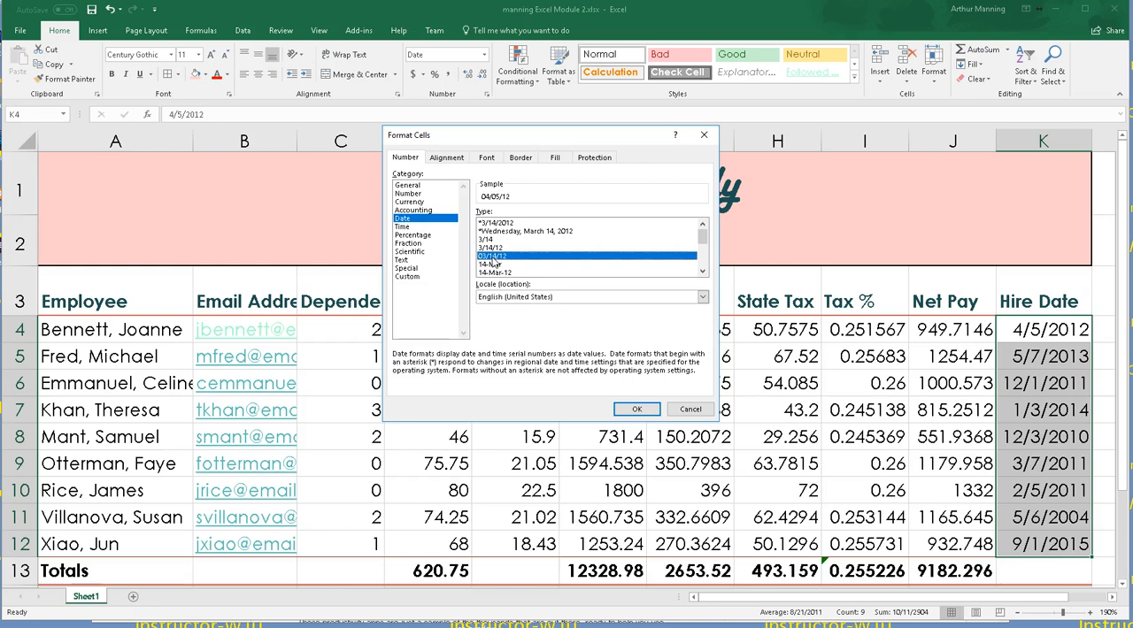
pyautogui.click(639, 408)
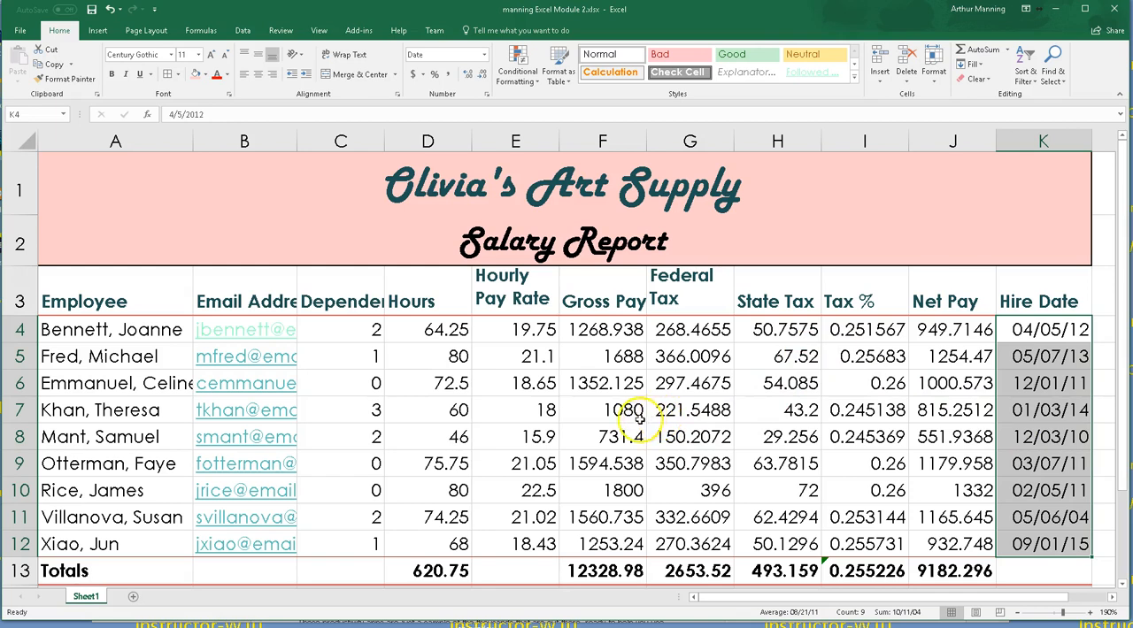
pyautogui.scroll(-1, 409, 381)
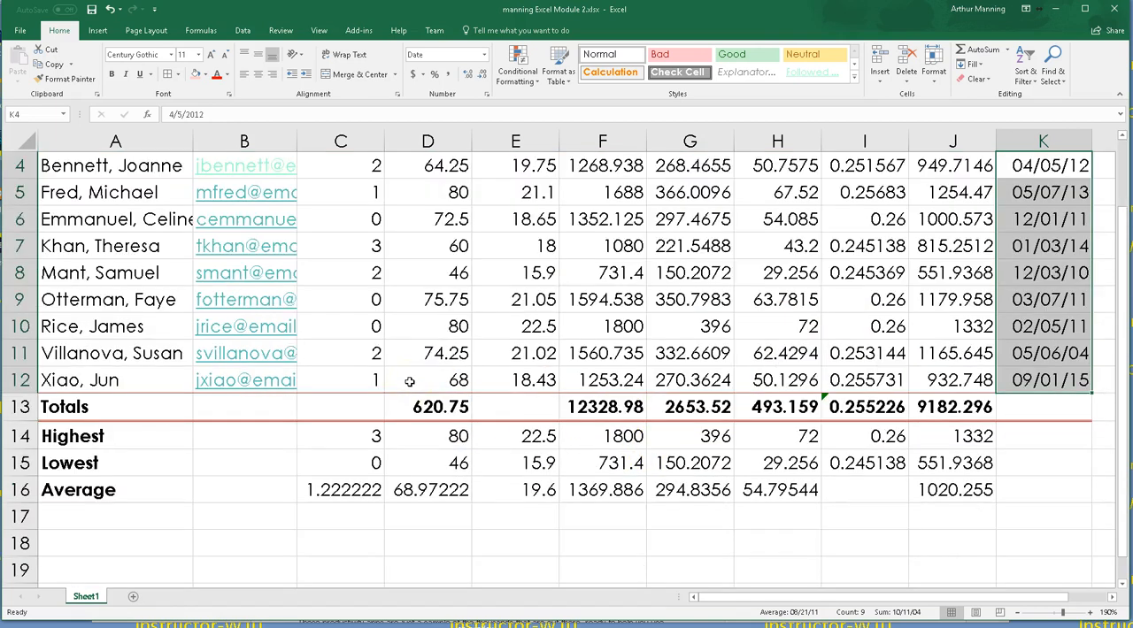
pyautogui.scroll(1, 410, 382)
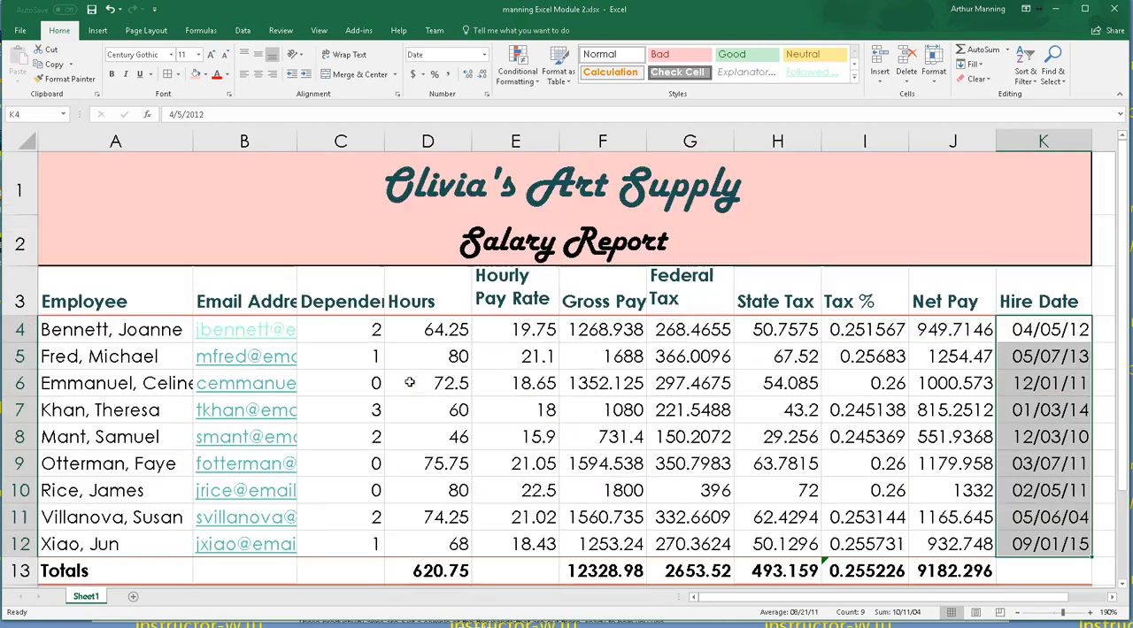
pyautogui.scroll(-1, 410, 381)
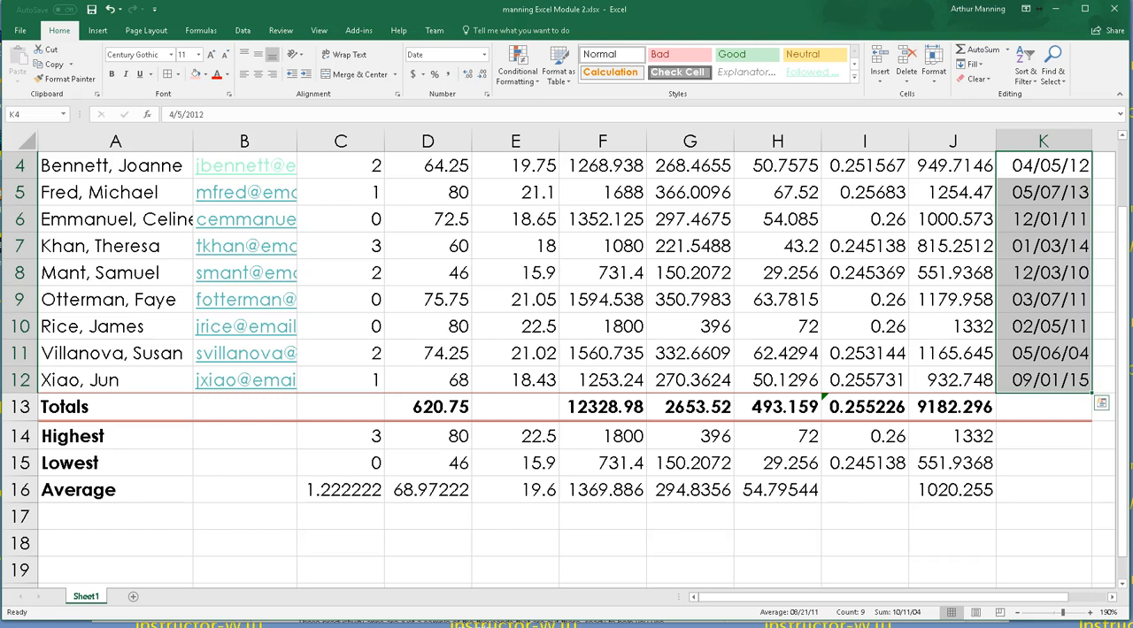
pyautogui.scroll(1, 986, 464)
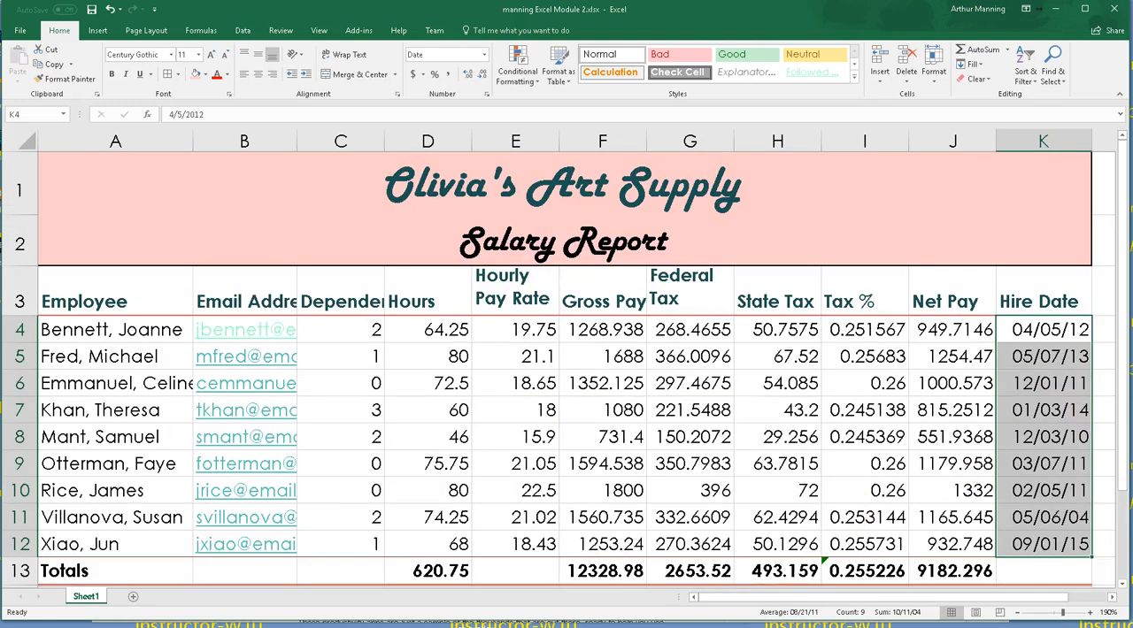